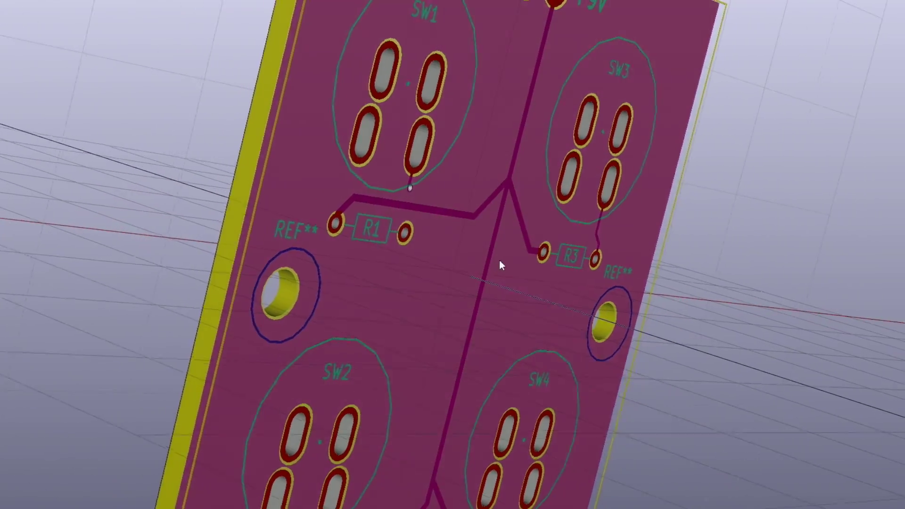
Step: Orbit the board in the 3D viewer, then switch it to realistic green solder-mask rendering
{"action": "left_click_drag", "start_coordinate": [499, 260], "coordinate": [370, 2]}
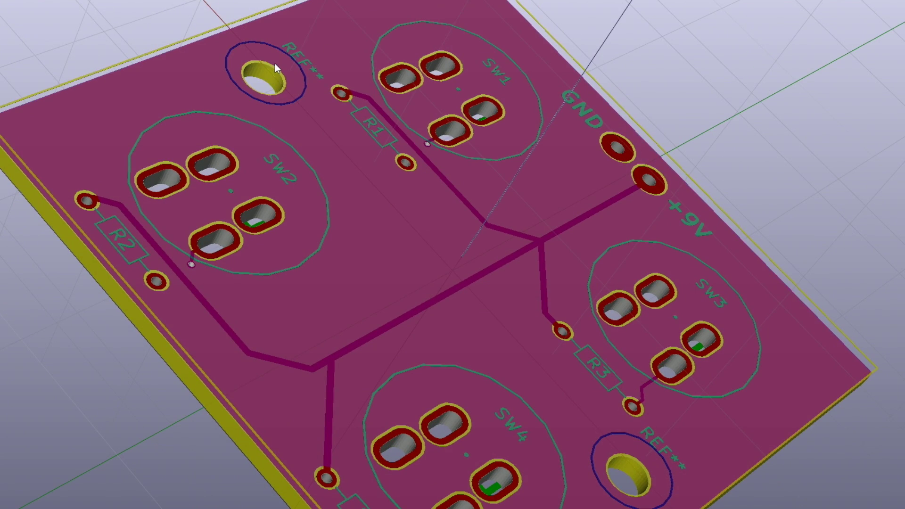
{"action": "left_click_drag", "start_coordinate": [269, 73], "coordinate": [354, 203]}
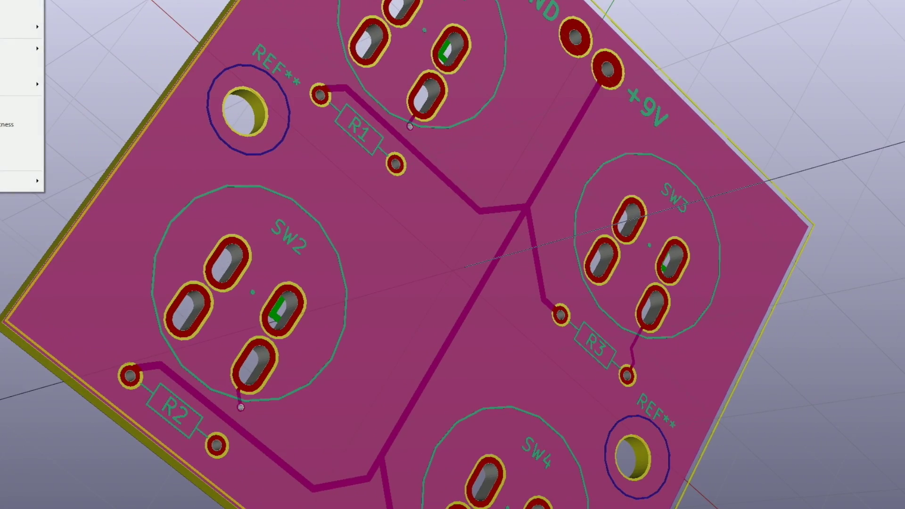
{"action": "left_click", "coordinate": [18, 11]}
{"action": "left_click_drag", "start_coordinate": [306, 99], "coordinate": [715, 288]}
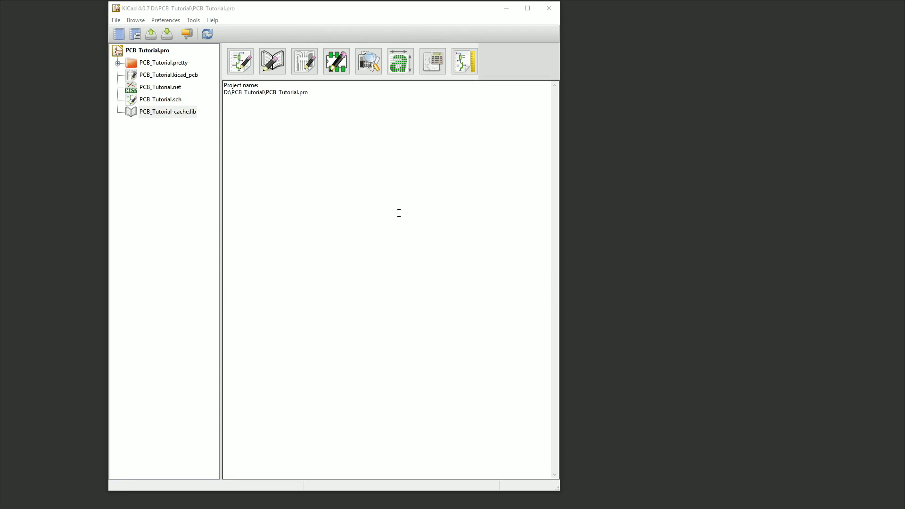
Step: Open PCB_Tutorial.kicad_pcb in Pcbnew and maximize the board editor window
{"action": "double_click", "coordinate": [182, 75]}
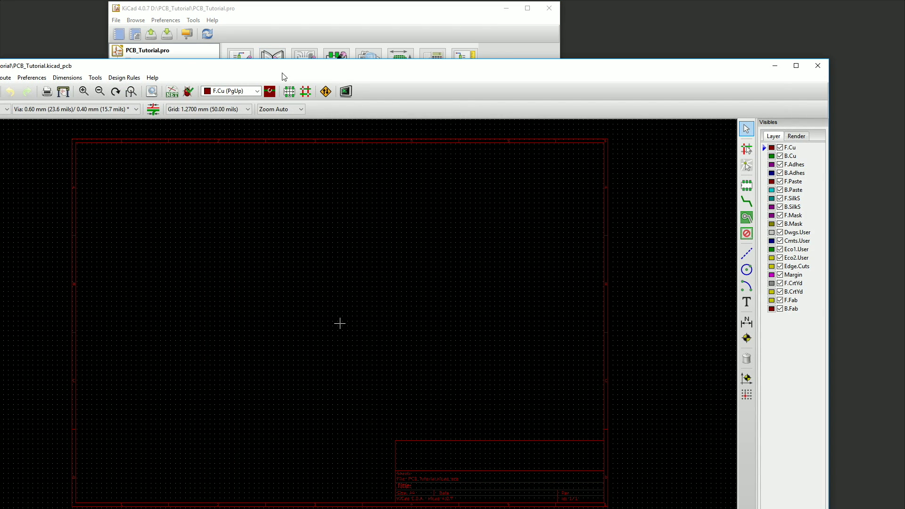
{"action": "left_click_drag", "start_coordinate": [284, 65], "coordinate": [456, 3]}
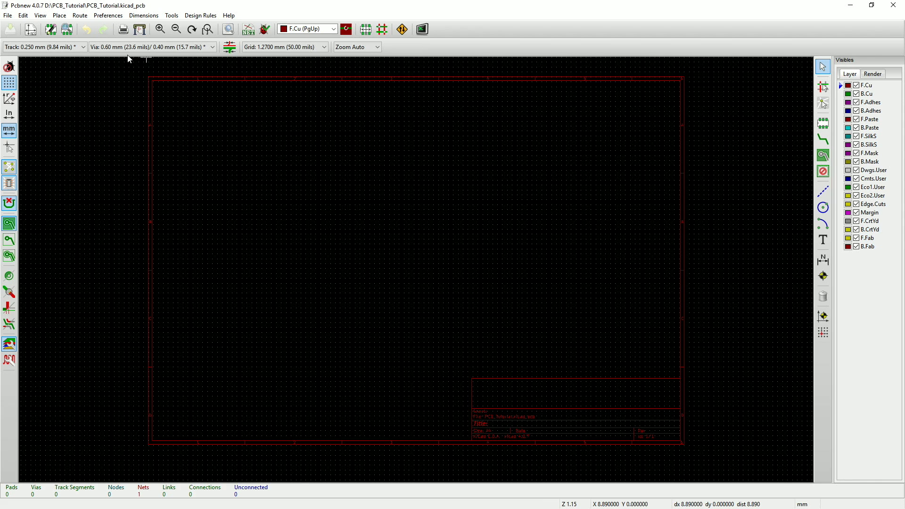
Step: Read the current netlist PCB_Tutorial.net to load the switch and resistor footprints
{"action": "left_click", "coordinate": [249, 30]}
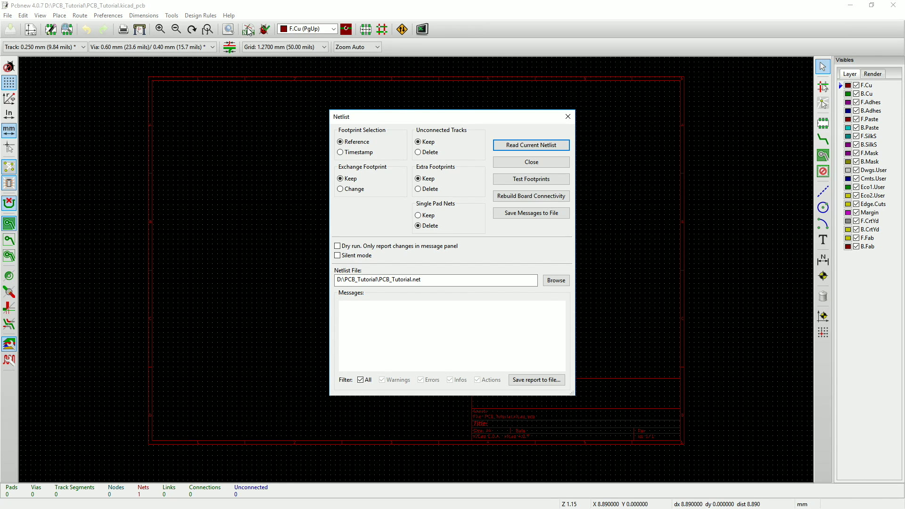
{"action": "left_click", "coordinate": [531, 145]}
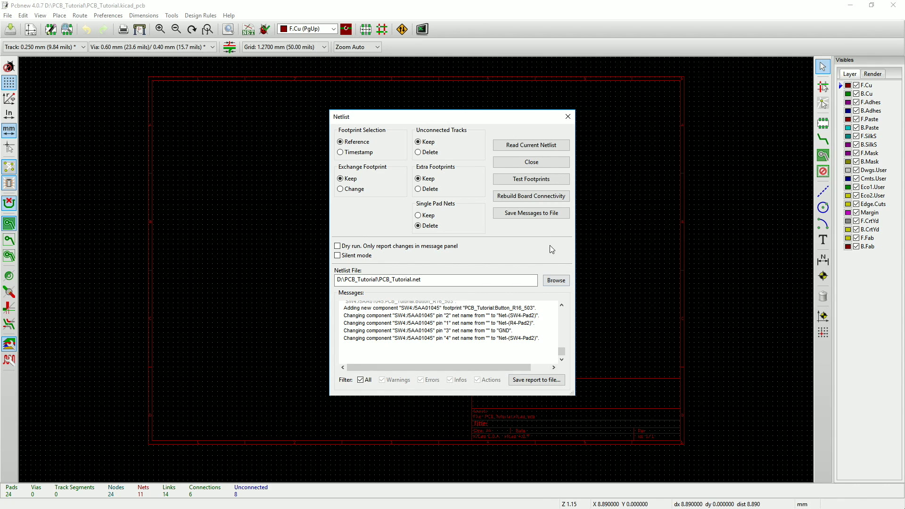
{"action": "left_click", "coordinate": [530, 162]}
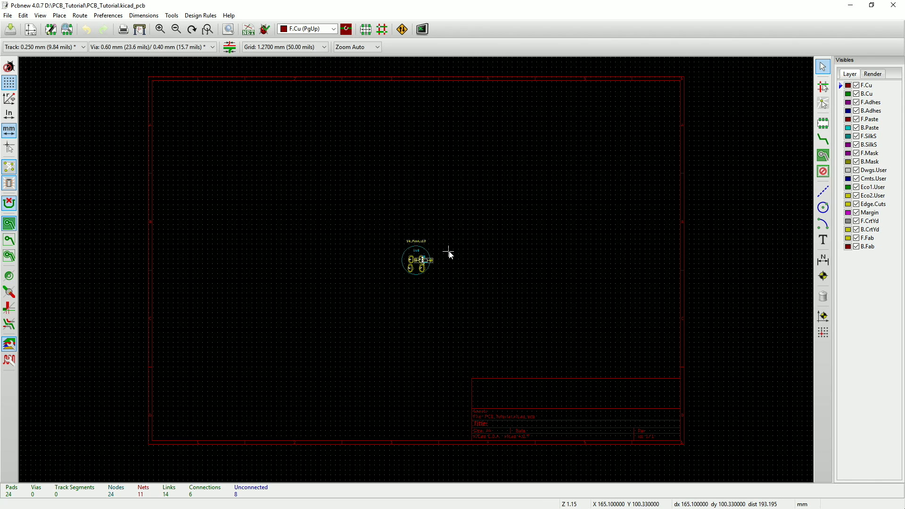
Step: Pull SW1–SW4 out of the stack: SW1 right, SW2 lower right, SW3 upper left, SW4 lower left
{"action": "scroll", "coordinate": [444, 258], "scroll_direction": "up", "scroll_amount": 3}
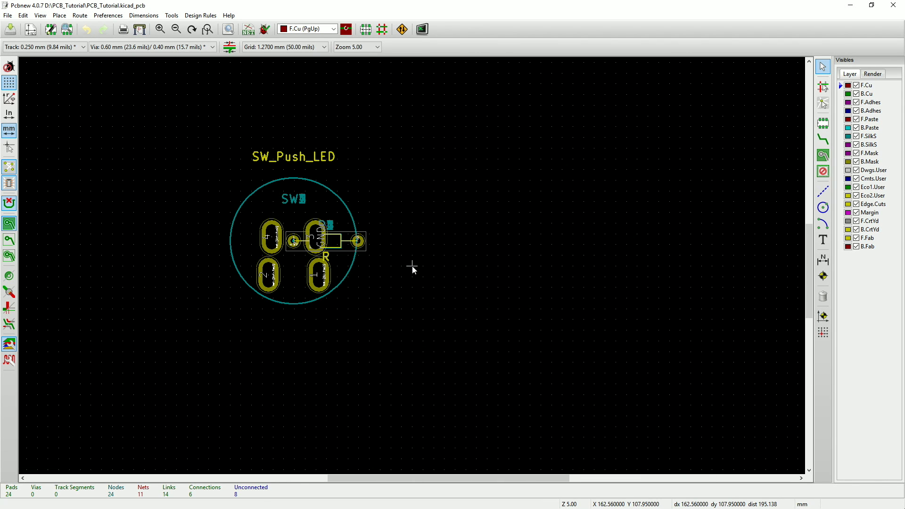
{"action": "scroll", "coordinate": [412, 268], "scroll_direction": "down", "scroll_amount": 2}
{"action": "scroll", "coordinate": [411, 268], "scroll_direction": "up", "scroll_amount": 2}
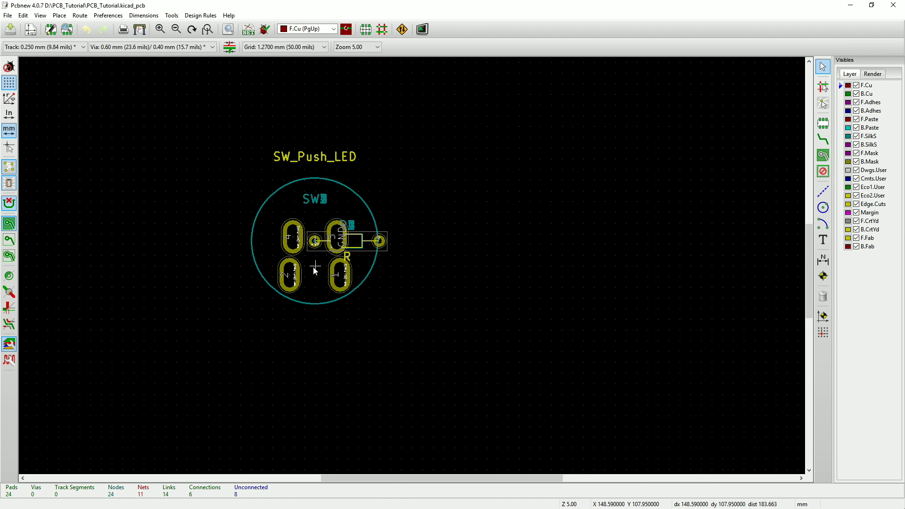
{"action": "left_click", "coordinate": [331, 281]}
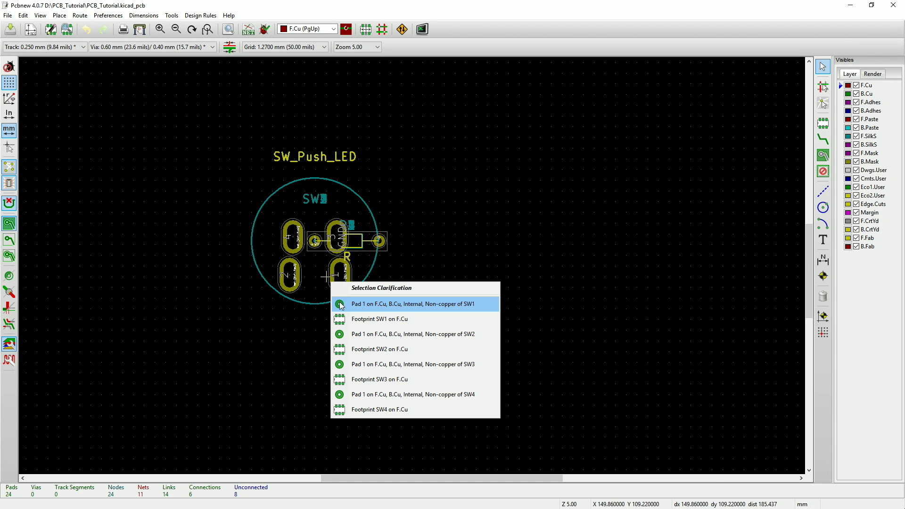
{"action": "left_click", "coordinate": [344, 319]}
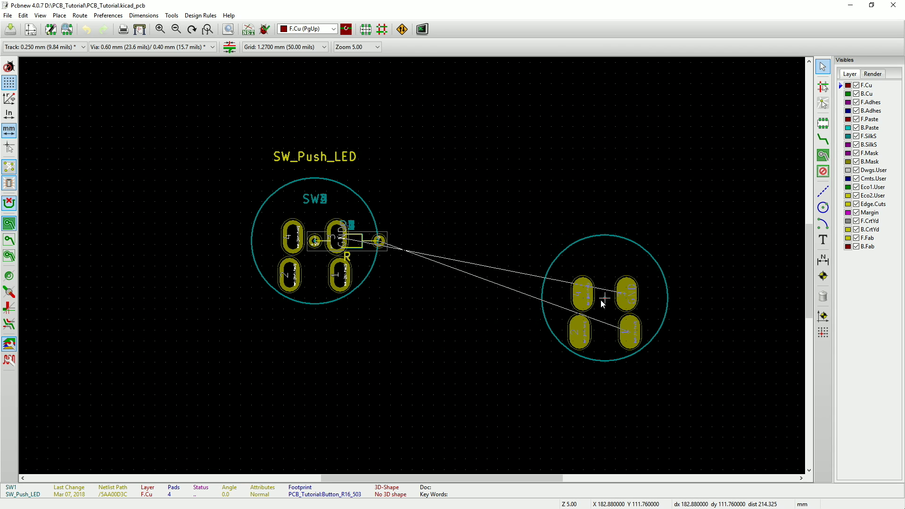
{"action": "left_click", "coordinate": [602, 302]}
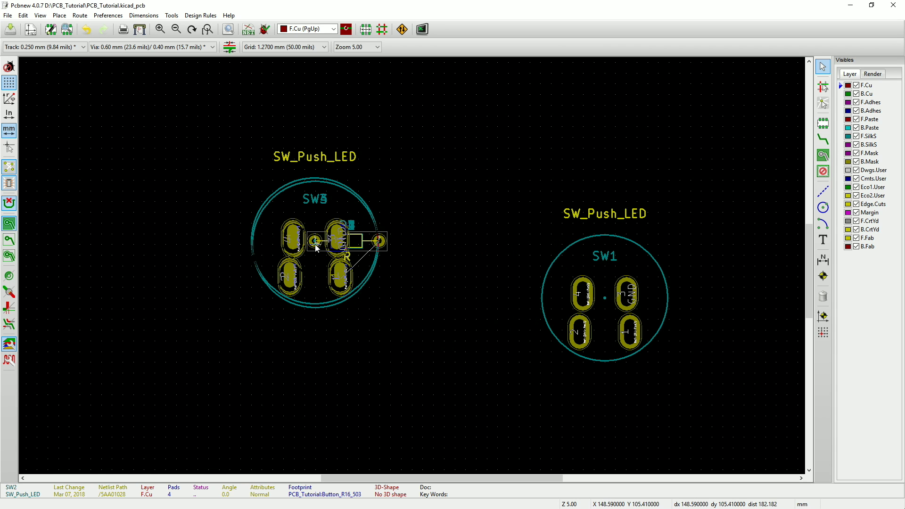
{"action": "left_click_drag", "start_coordinate": [329, 286], "coordinate": [436, 383]}
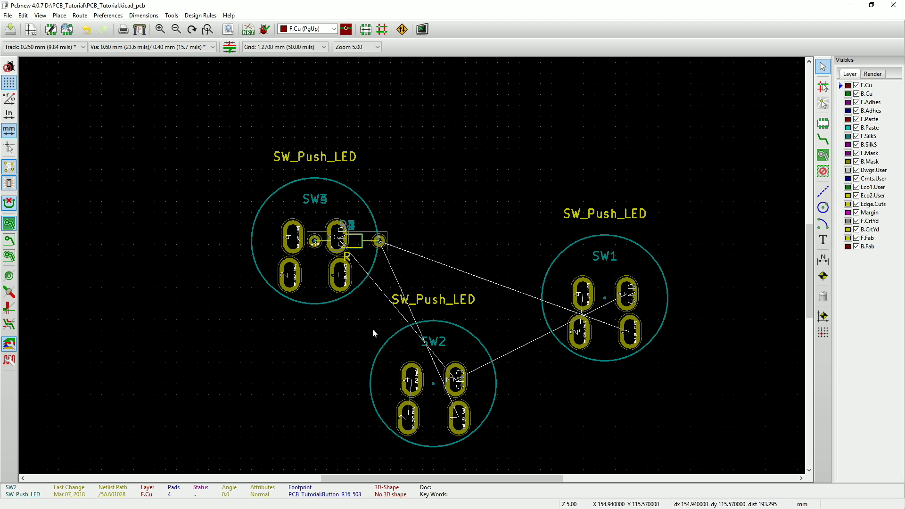
{"action": "left_click", "coordinate": [328, 275]}
{"action": "left_click", "coordinate": [348, 315]}
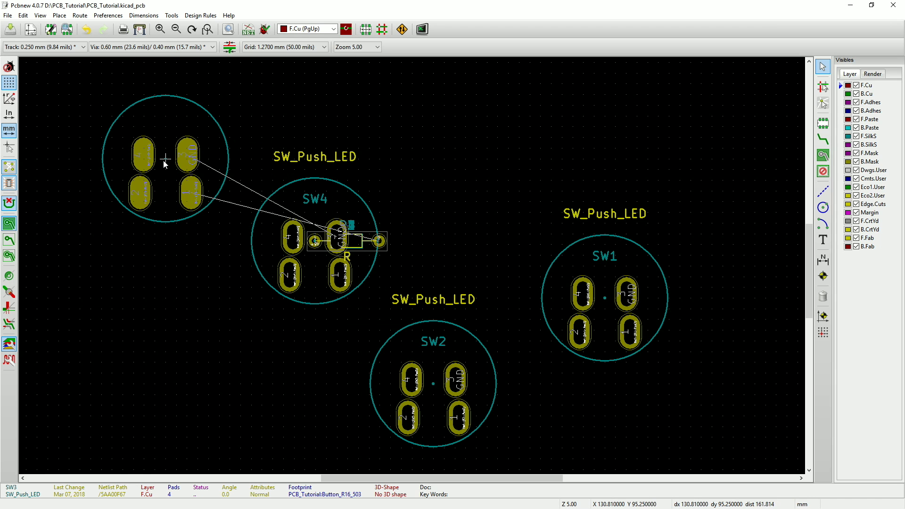
{"action": "left_click", "coordinate": [165, 151]}
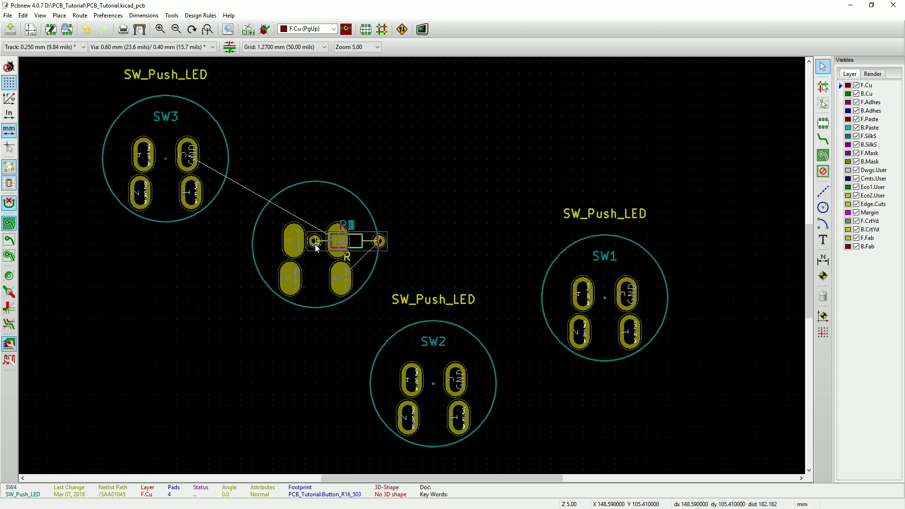
{"action": "left_click_drag", "start_coordinate": [338, 275], "coordinate": [240, 351]}
Step: Spread R1–R4 apart: R1 upper right, R2 out of the stack, R3 beside SW3, R4 left of SW4
{"action": "left_click_drag", "start_coordinate": [356, 244], "coordinate": [571, 124]}
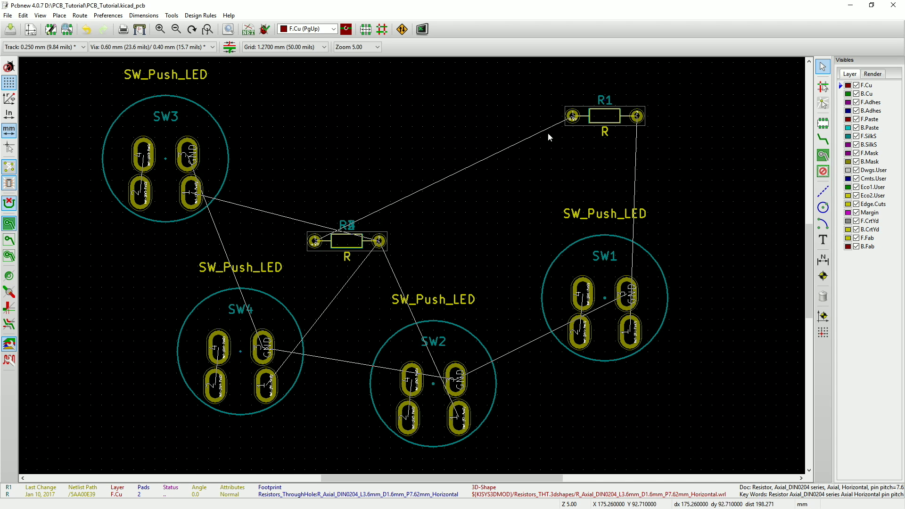
{"action": "left_click_drag", "start_coordinate": [315, 245], "coordinate": [399, 283]}
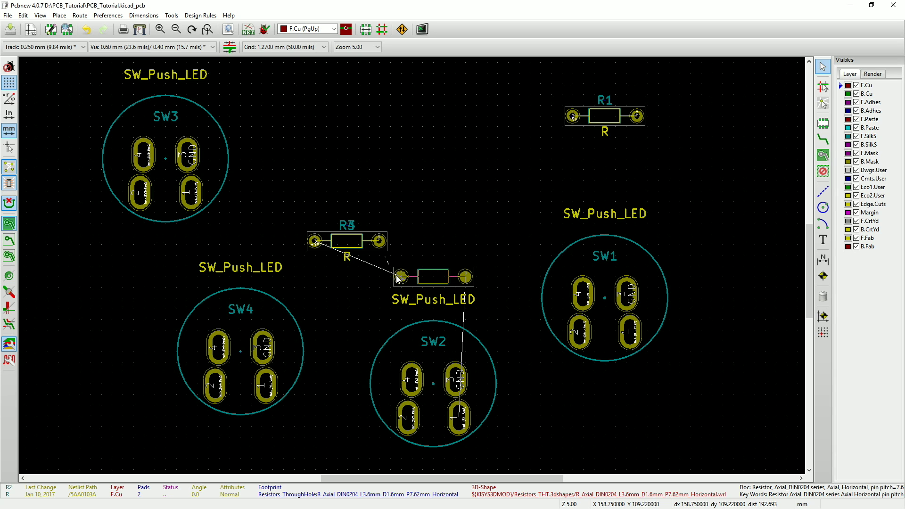
{"action": "left_click_drag", "start_coordinate": [310, 246], "coordinate": [246, 99]}
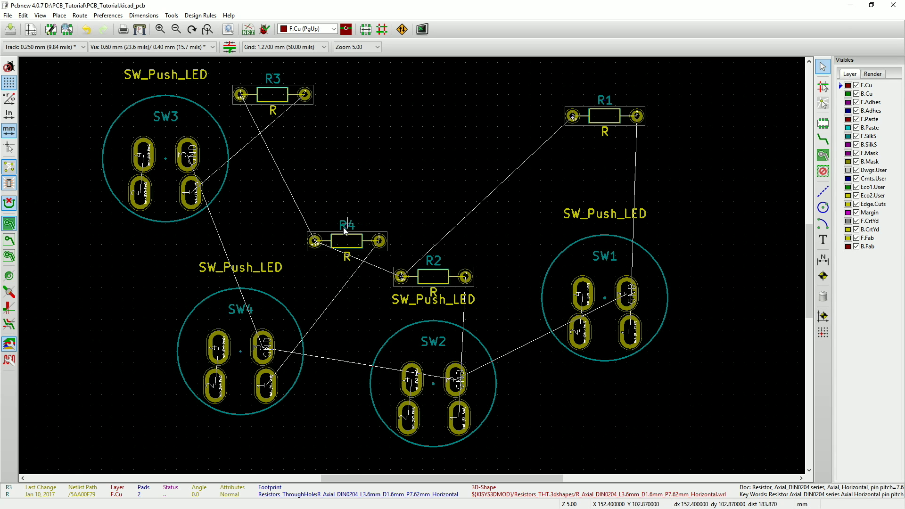
{"action": "left_click_drag", "start_coordinate": [344, 245], "coordinate": [120, 291]}
{"action": "scroll", "coordinate": [422, 355], "scroll_direction": "down", "scroll_amount": 4}
{"action": "scroll", "coordinate": [414, 269], "scroll_direction": "up", "scroll_amount": 2}
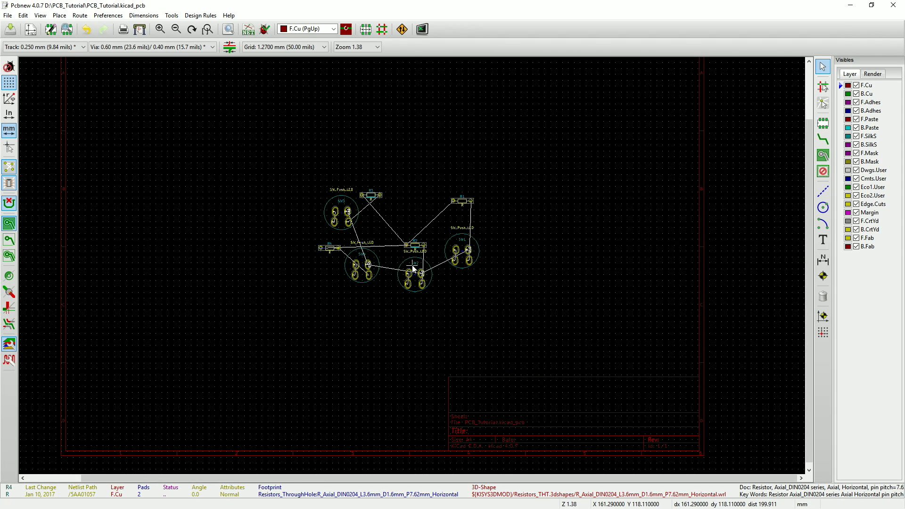
{"action": "scroll", "coordinate": [414, 268], "scroll_direction": "down", "scroll_amount": 1}
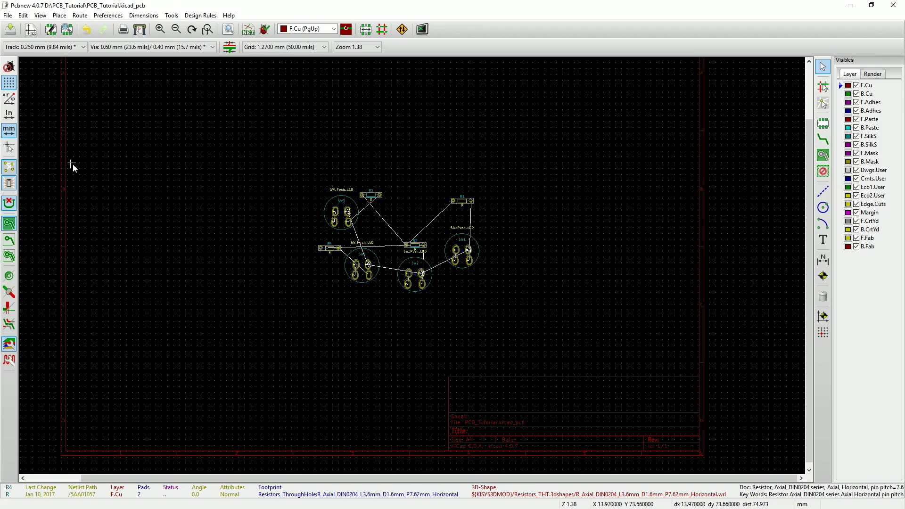
Step: Switch the units to inches and set the grid to 100 mils
{"action": "left_click", "coordinate": [15, 115]}
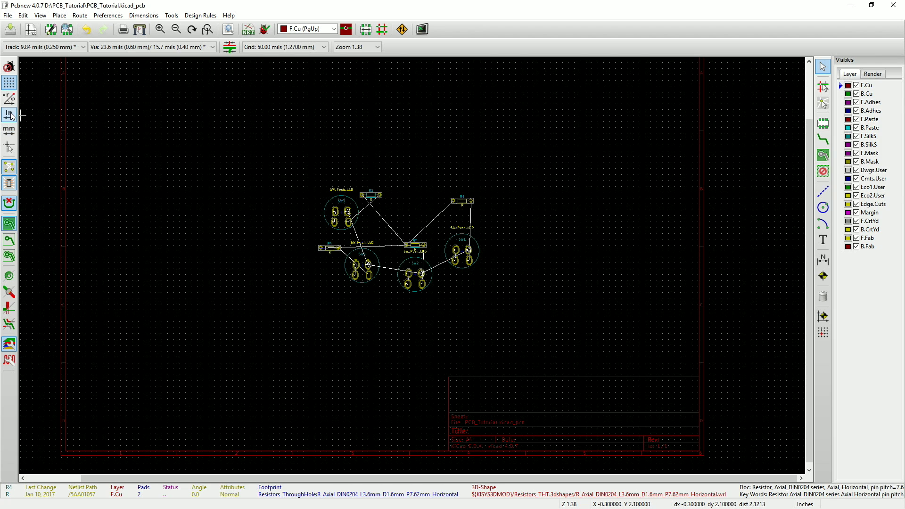
{"action": "left_click", "coordinate": [82, 47]}
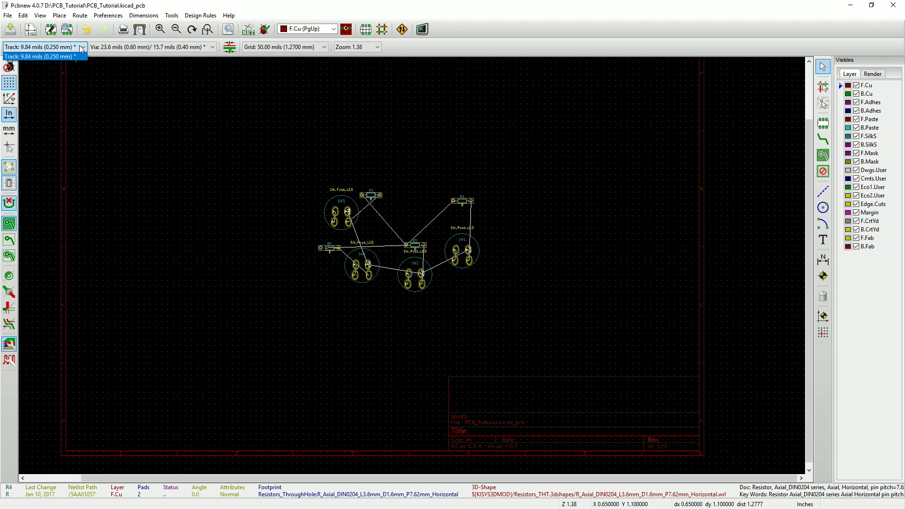
{"action": "left_click", "coordinate": [82, 47]}
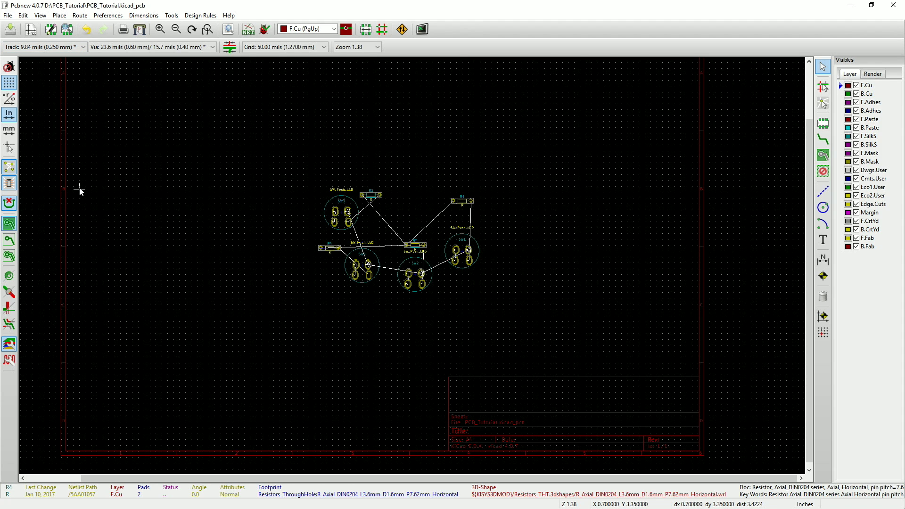
{"action": "left_click", "coordinate": [324, 47]}
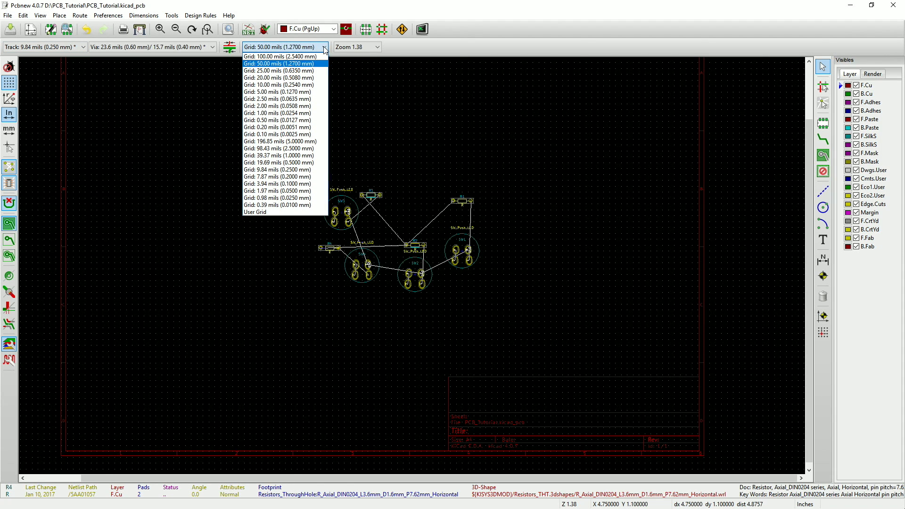
{"action": "left_click", "coordinate": [291, 57]}
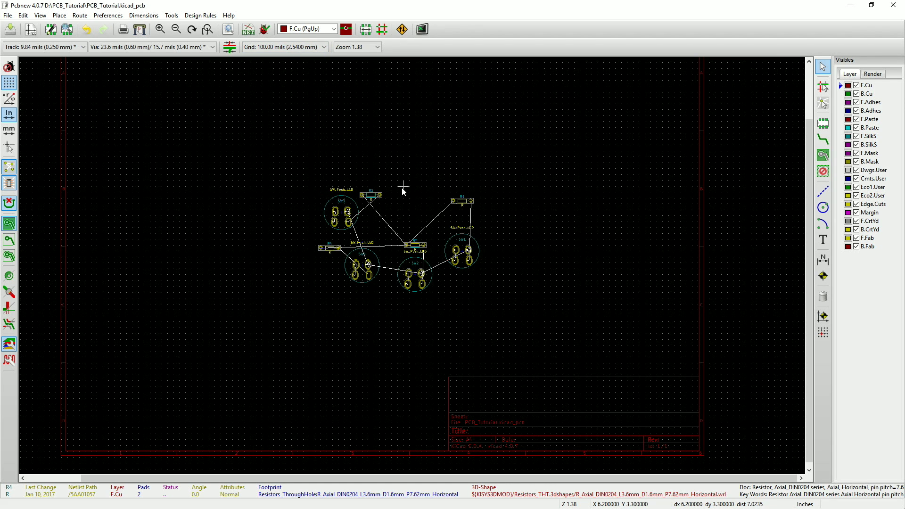
Step: Reposition SW3 with R3 placed below it, and set SW2 below R2
{"action": "scroll", "coordinate": [414, 266], "scroll_direction": "down", "scroll_amount": 1}
{"action": "scroll", "coordinate": [412, 267], "scroll_direction": "up", "scroll_amount": 3}
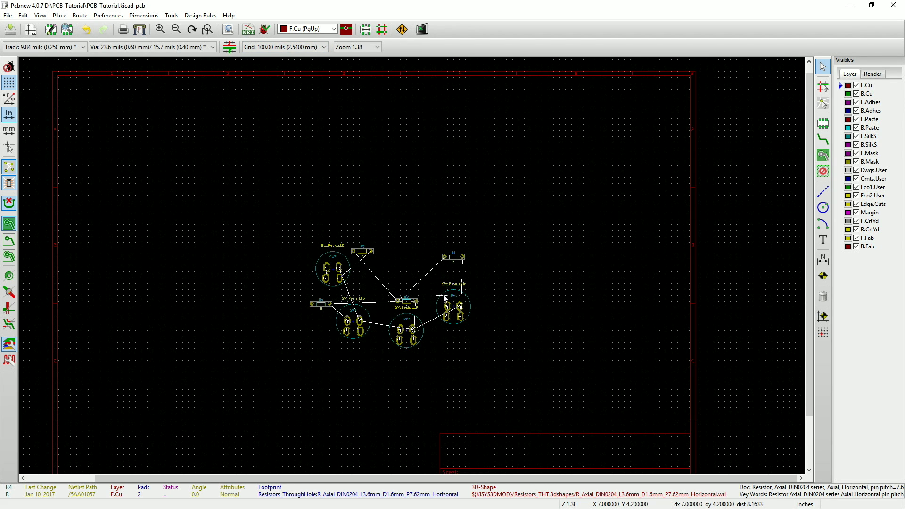
{"action": "scroll", "coordinate": [412, 268], "scroll_direction": "up", "scroll_amount": 2}
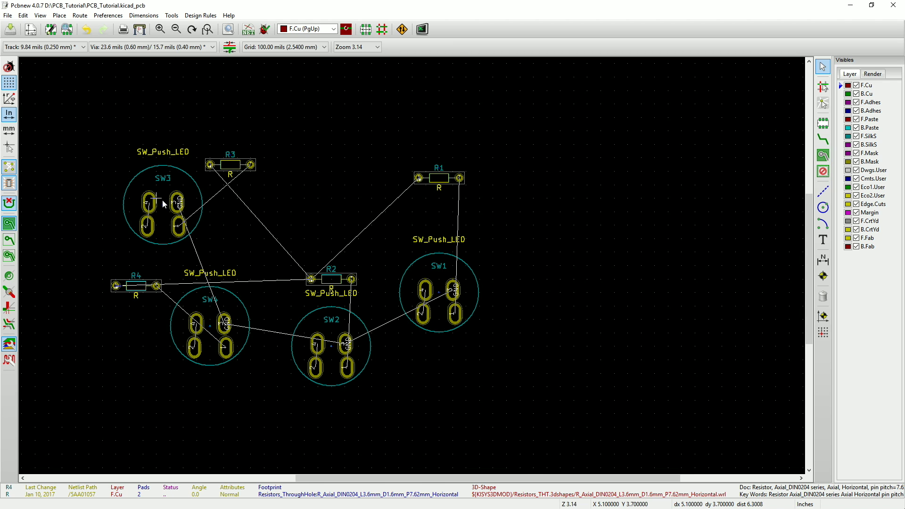
{"action": "key", "text": "m"}
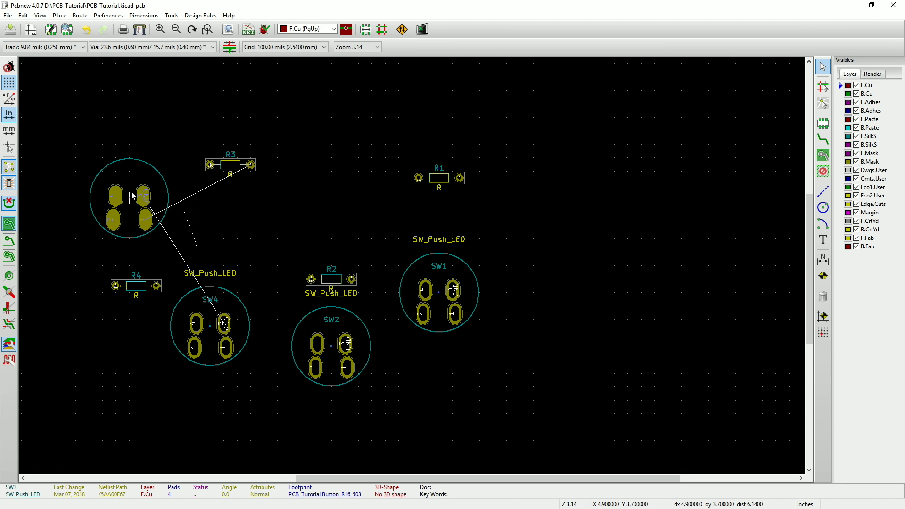
{"action": "scroll", "coordinate": [131, 196], "scroll_direction": "up", "scroll_amount": 4}
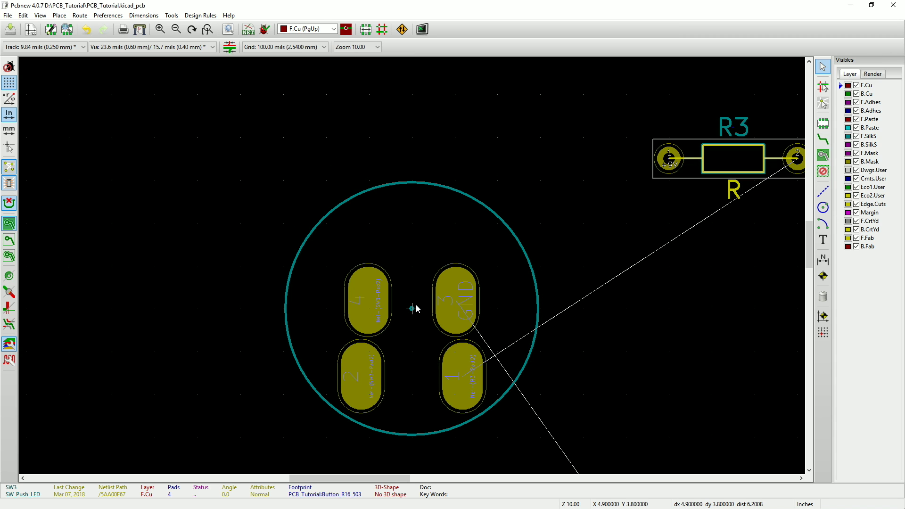
{"action": "scroll", "coordinate": [415, 309], "scroll_direction": "up", "scroll_amount": 2}
{"action": "scroll", "coordinate": [413, 266], "scroll_direction": "down", "scroll_amount": 4}
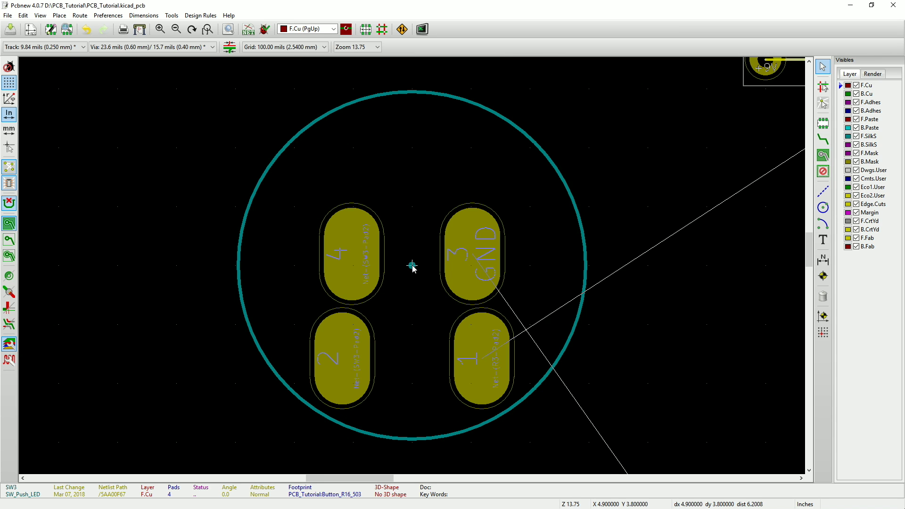
{"action": "scroll", "coordinate": [412, 268], "scroll_direction": "down", "scroll_amount": 3}
{"action": "scroll", "coordinate": [411, 232], "scroll_direction": "up", "scroll_amount": 2}
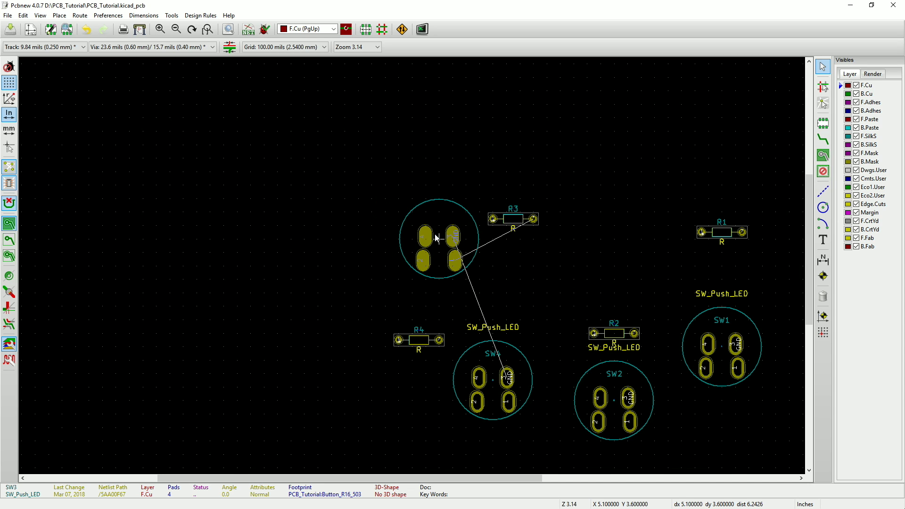
{"action": "left_click", "coordinate": [436, 238]}
{"action": "key", "text": "m"}
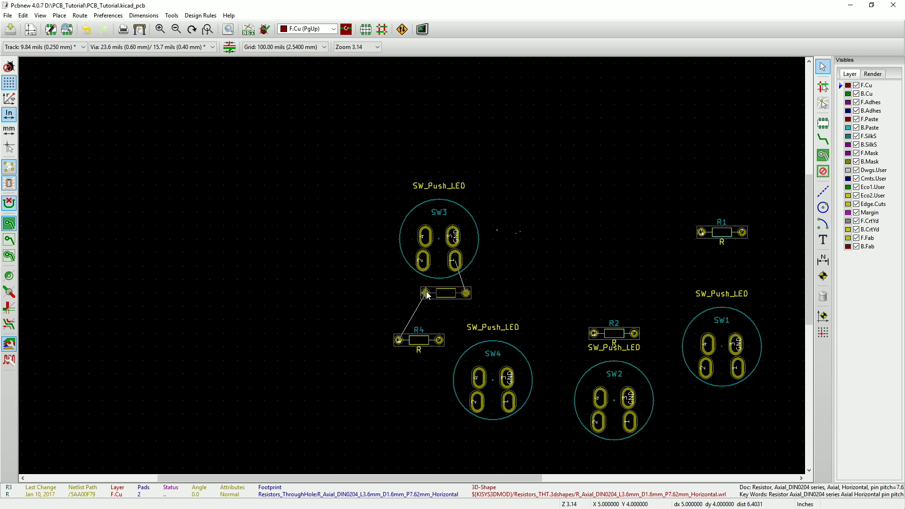
{"action": "left_click", "coordinate": [413, 294]}
{"action": "left_click", "coordinate": [434, 242]}
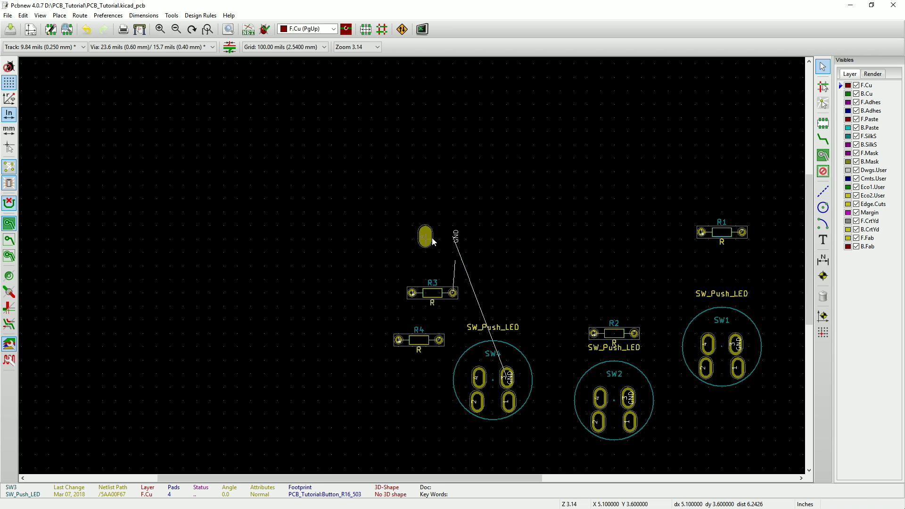
{"action": "scroll", "coordinate": [434, 242], "scroll_direction": "down", "scroll_amount": 1}
{"action": "scroll", "coordinate": [473, 282], "scroll_direction": "up", "scroll_amount": 1}
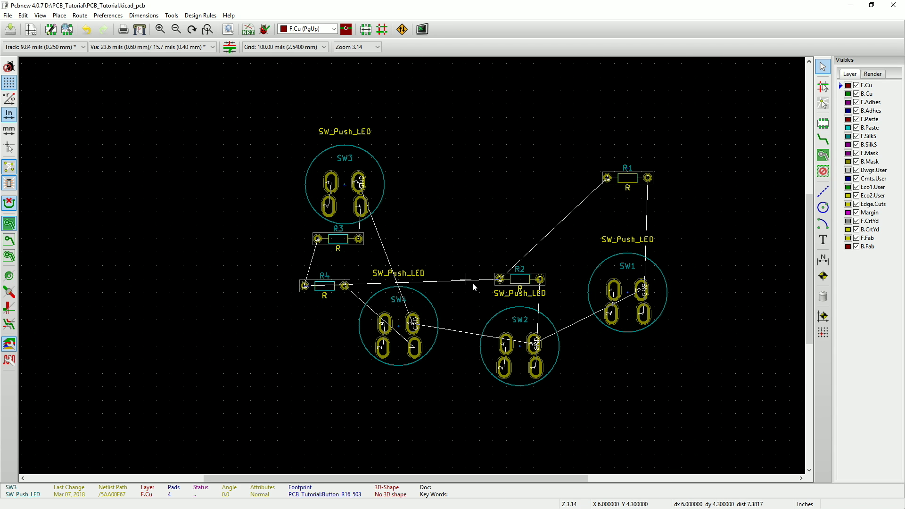
{"action": "key", "text": "m"}
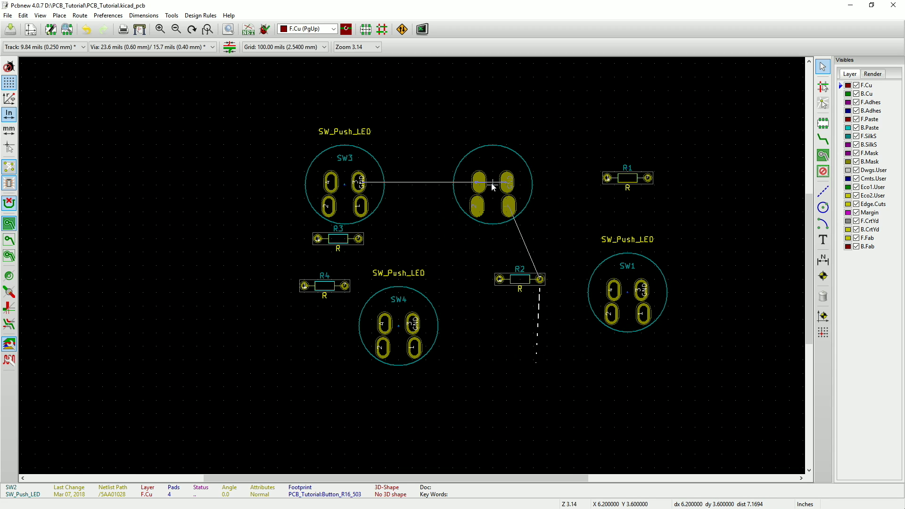
{"action": "left_click", "coordinate": [519, 345]}
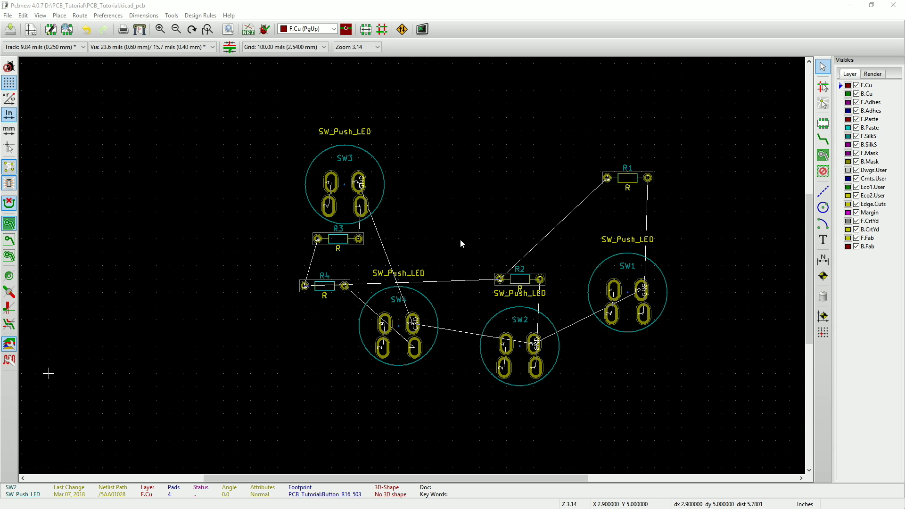
Step: Lay out the switches: SW1 and SW3 on the top row, SW2 and SW4 below
{"action": "key", "text": "m"}
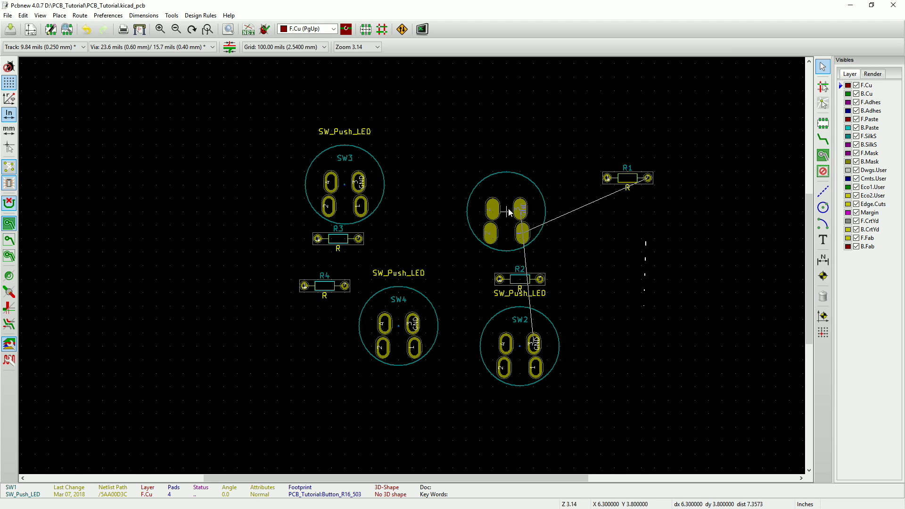
{"action": "left_click", "coordinate": [492, 183]}
{"action": "key", "text": "m"}
{"action": "left_click", "coordinate": [492, 332]}
{"action": "key", "text": "m"}
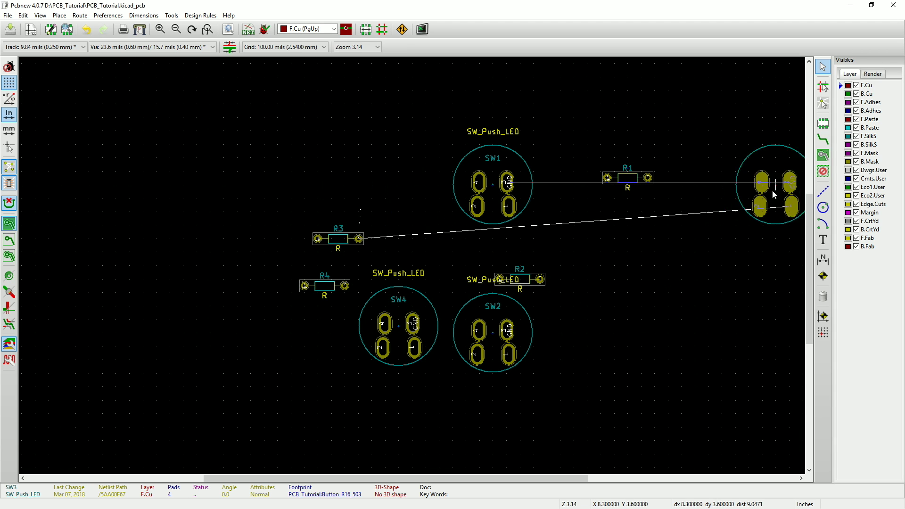
{"action": "left_click", "coordinate": [708, 184]}
{"action": "key", "text": "m"}
{"action": "left_click", "coordinate": [722, 332]}
Step: Place R4 beside SW4, R3 below SW3, and R1 between SW1 and SW2
{"action": "key", "text": "m"}
{"action": "left_click", "coordinate": [639, 293]}
{"action": "key", "text": "m"}
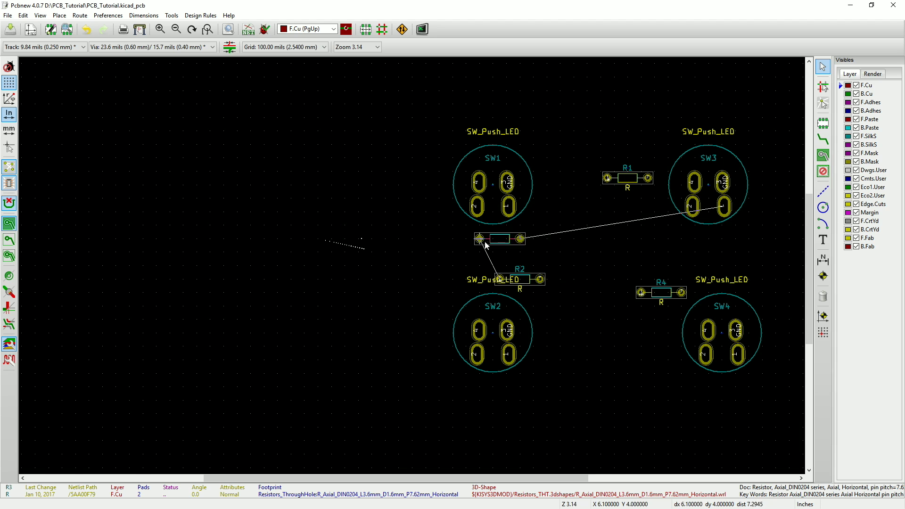
{"action": "left_click", "coordinate": [695, 239]}
{"action": "key", "text": "m"}
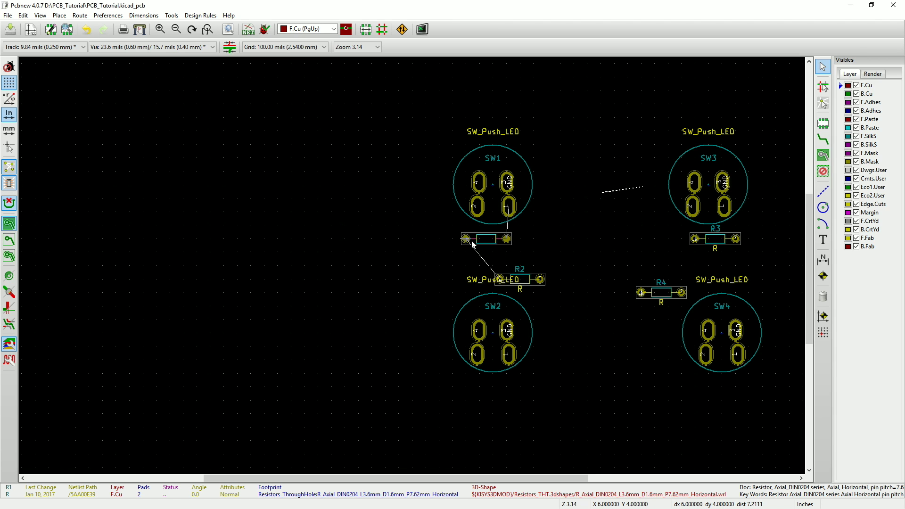
{"action": "left_click", "coordinate": [480, 240]}
{"action": "scroll", "coordinate": [572, 360], "scroll_direction": "down", "scroll_amount": 2}
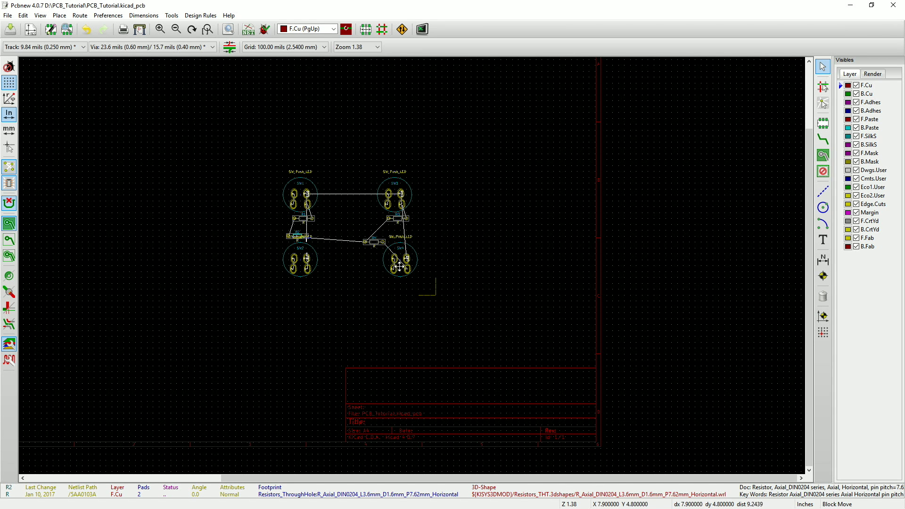
Step: Block-select all switches and resistors and drop the group in the sheet centre
{"action": "left_click_drag", "start_coordinate": [436, 296], "coordinate": [259, 153]}
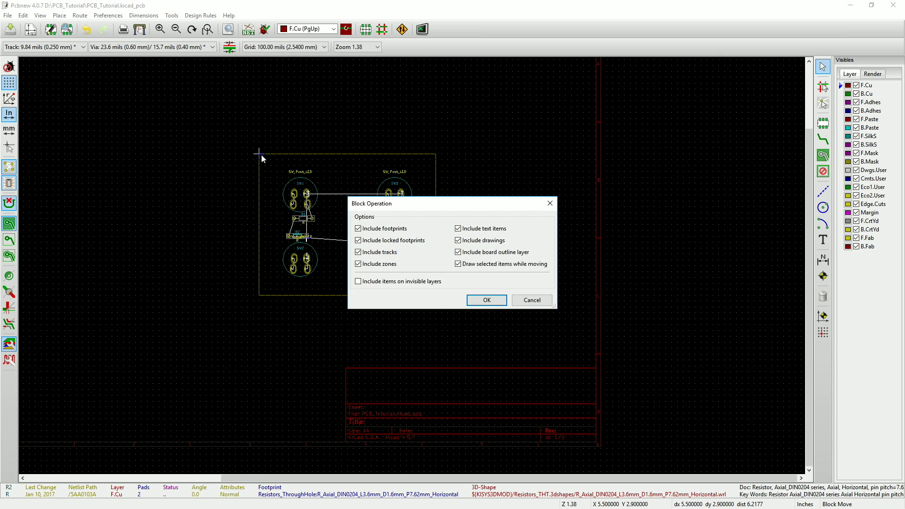
{"action": "left_click", "coordinate": [493, 297]}
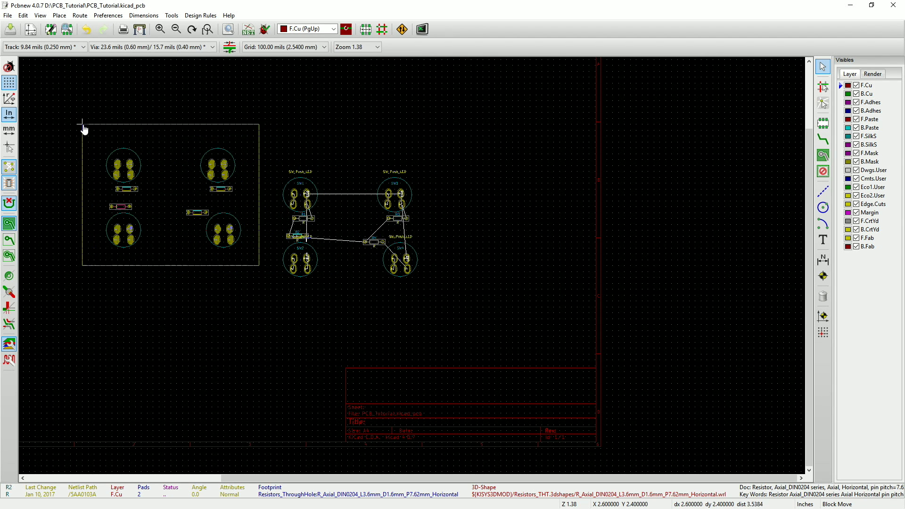
{"action": "scroll", "coordinate": [79, 130], "scroll_direction": "down", "scroll_amount": 3}
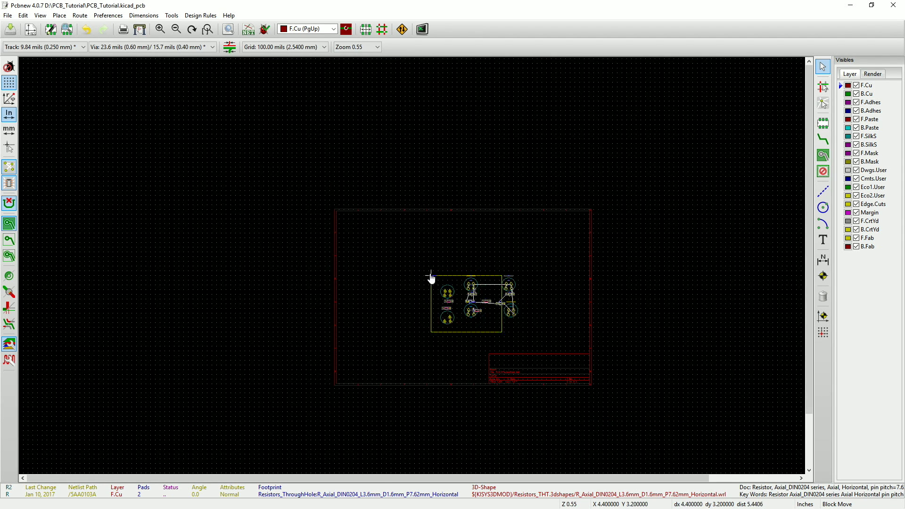
{"action": "scroll", "coordinate": [430, 278], "scroll_direction": "up", "scroll_amount": 3}
{"action": "scroll", "coordinate": [412, 271], "scroll_direction": "down", "scroll_amount": 3}
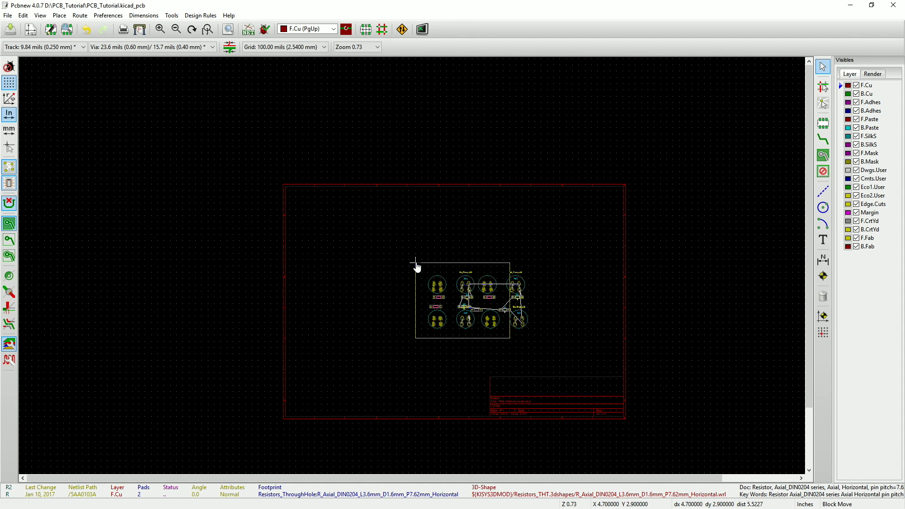
{"action": "scroll", "coordinate": [413, 271], "scroll_direction": "up", "scroll_amount": 1}
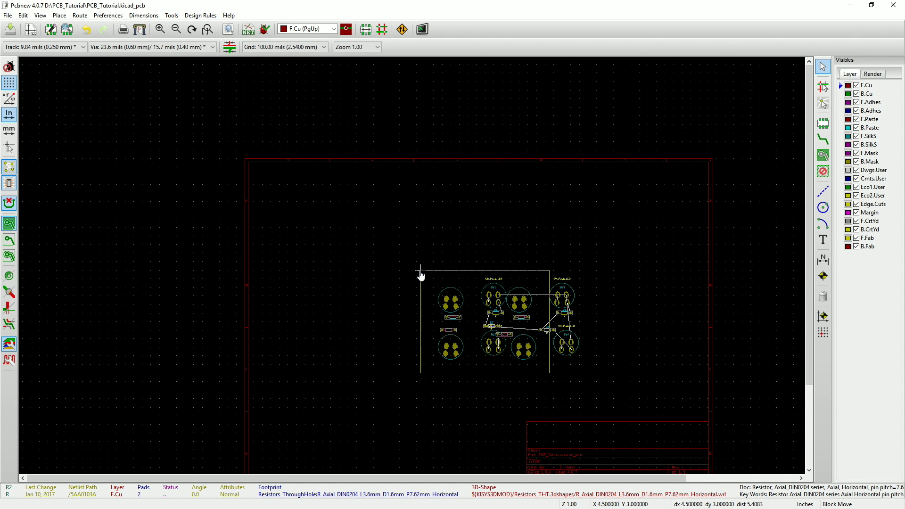
{"action": "left_click", "coordinate": [419, 272]}
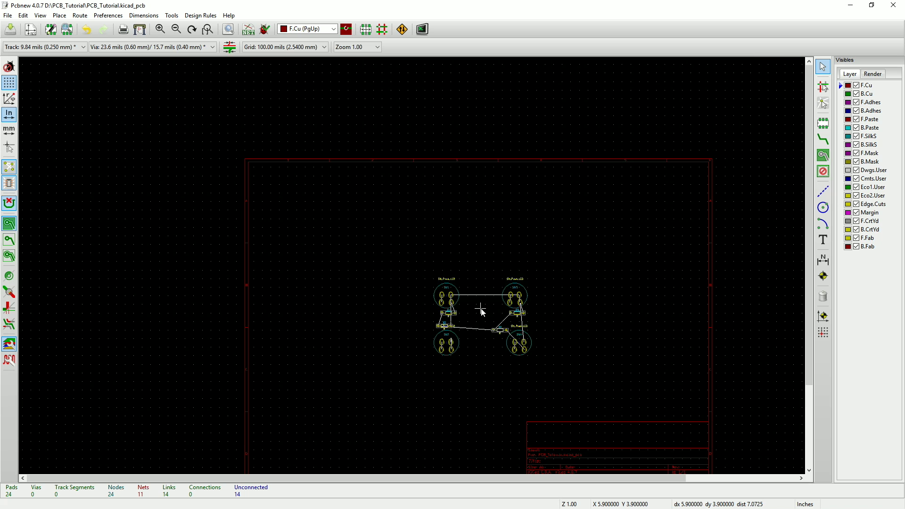
{"action": "scroll", "coordinate": [504, 322], "scroll_direction": "up", "scroll_amount": 3}
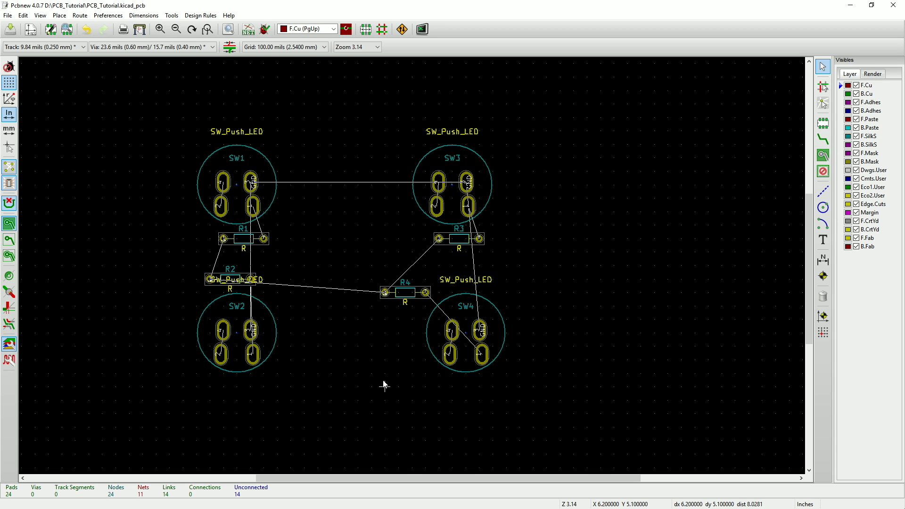
Step: Place R2 below SW2, R4 below SW4, and R3 back beside SW3
{"action": "key", "text": "m"}
{"action": "left_click", "coordinate": [245, 304]}
{"action": "left_click", "coordinate": [224, 387]}
{"action": "key", "text": "m"}
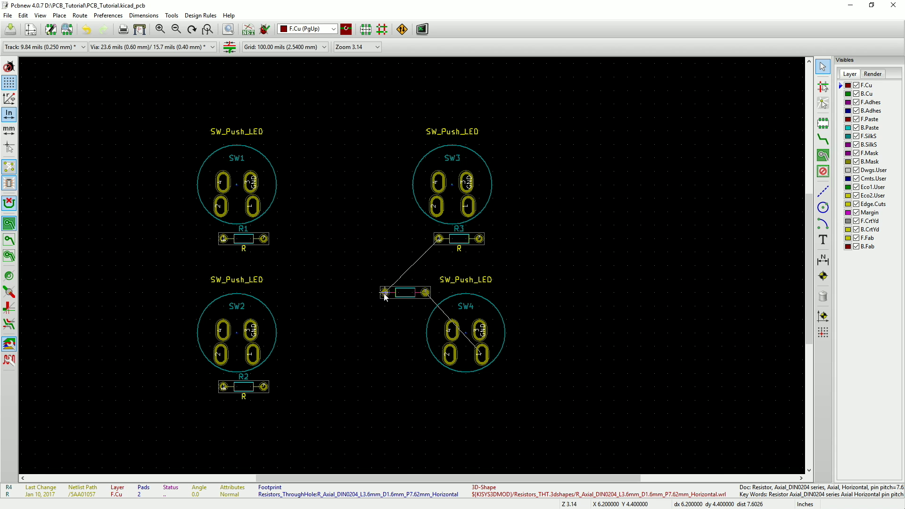
{"action": "left_click", "coordinate": [452, 387]}
{"action": "key", "text": "m"}
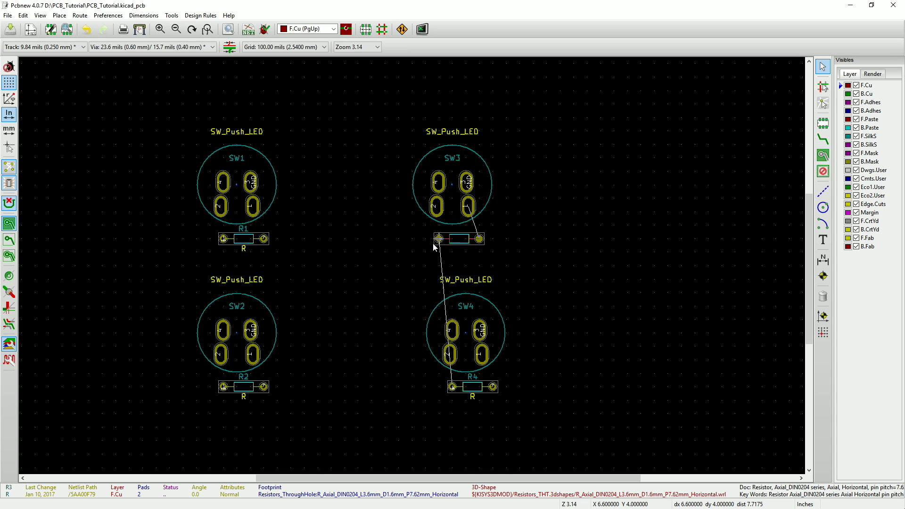
{"action": "left_click", "coordinate": [435, 245]}
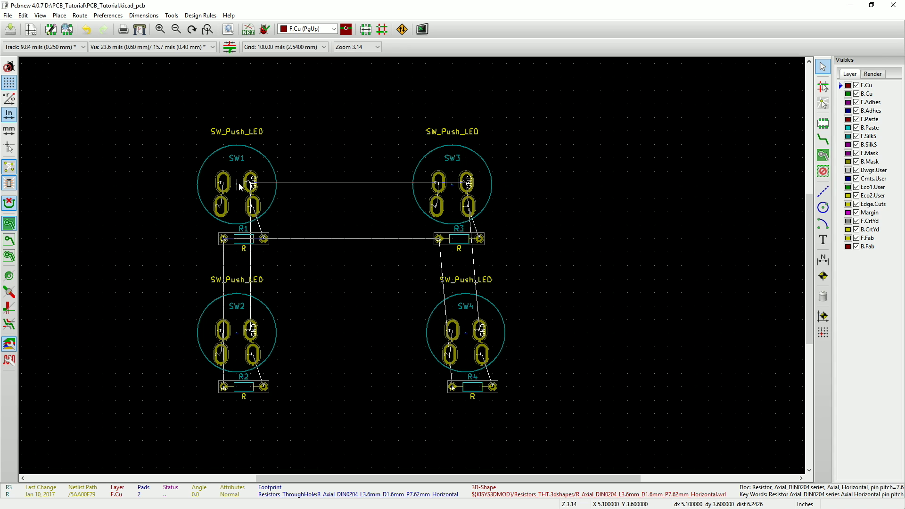
Step: Move SW2 up closer to SW1, and place SW3 and SW4 right beside SW1 and SW2
{"action": "key", "text": "m"}
{"action": "left_click", "coordinate": [239, 320]}
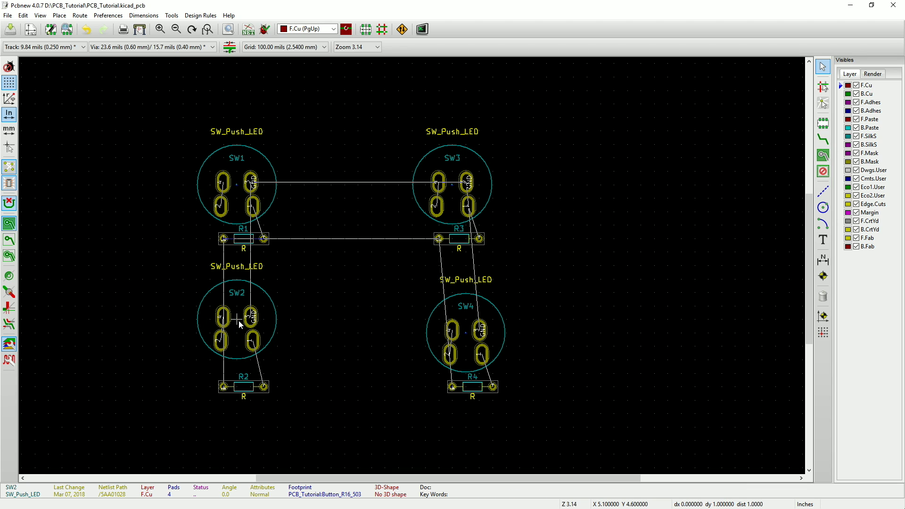
{"action": "key", "text": "m"}
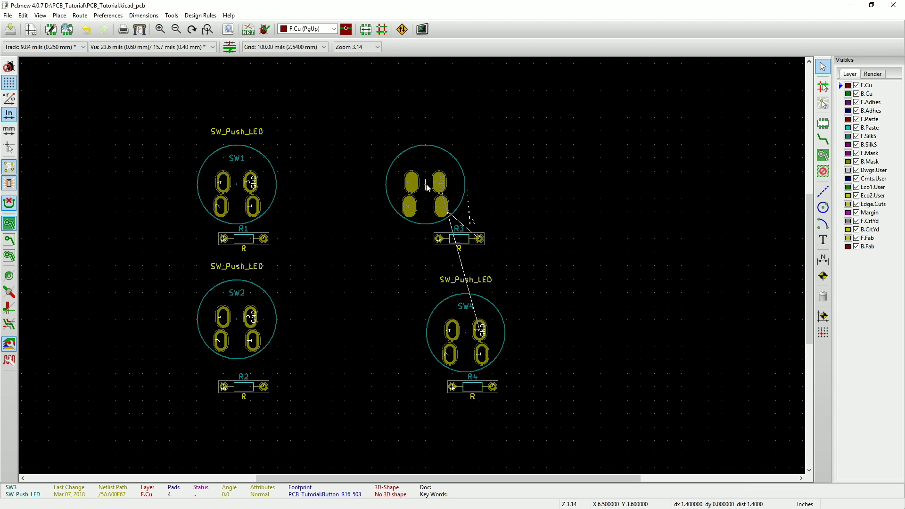
{"action": "left_click", "coordinate": [371, 185]}
{"action": "key", "text": "m"}
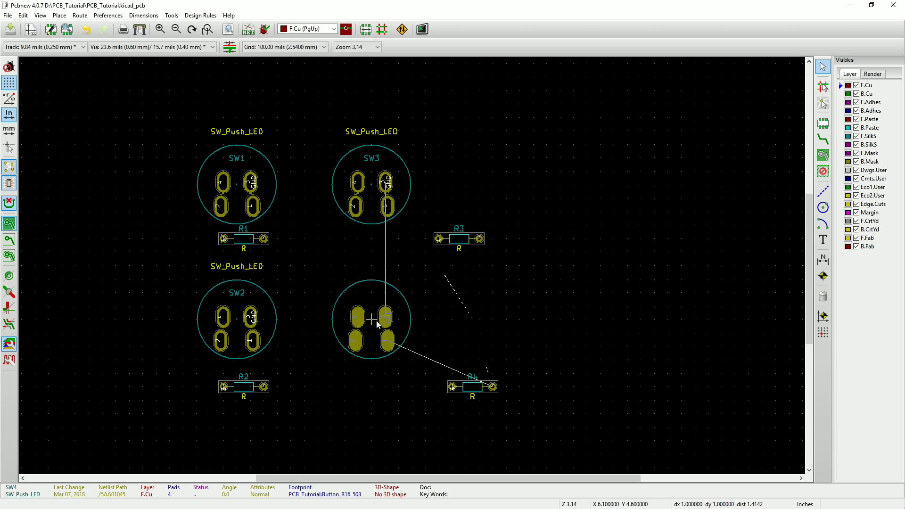
{"action": "left_click", "coordinate": [373, 322]}
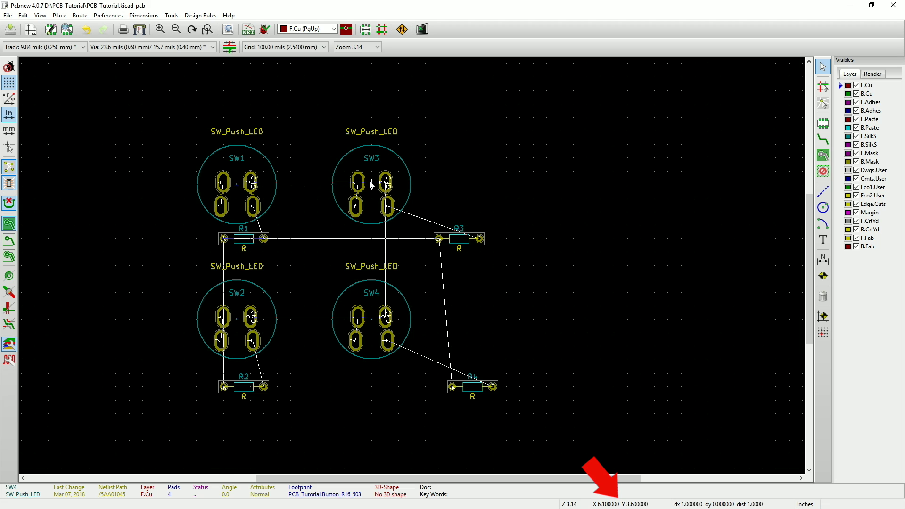
Step: Nudge SW2 and SW4 up and back down so the bottom row lines up
{"action": "left_click_drag", "start_coordinate": [240, 318], "coordinate": [240, 304]}
{"action": "left_click_drag", "start_coordinate": [373, 315], "coordinate": [372, 303]}
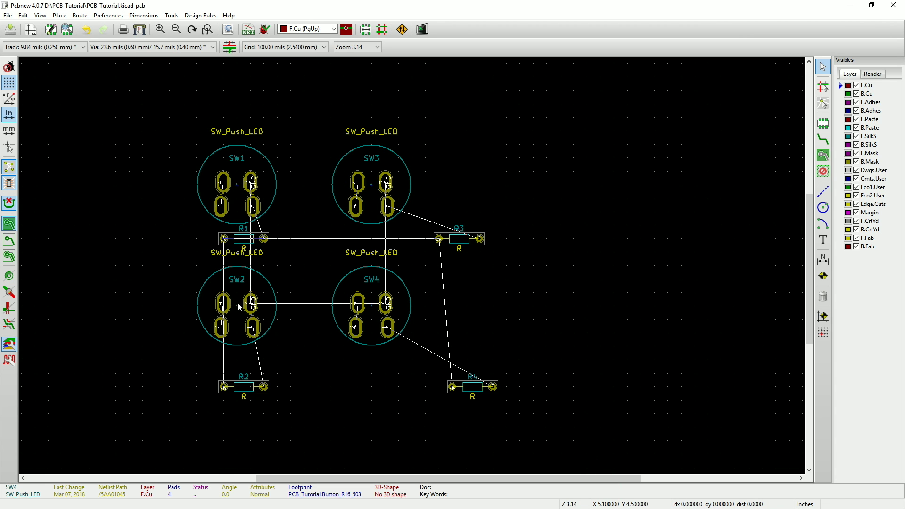
{"action": "key", "text": "space"}
{"action": "left_click_drag", "start_coordinate": [239, 303], "coordinate": [238, 316]}
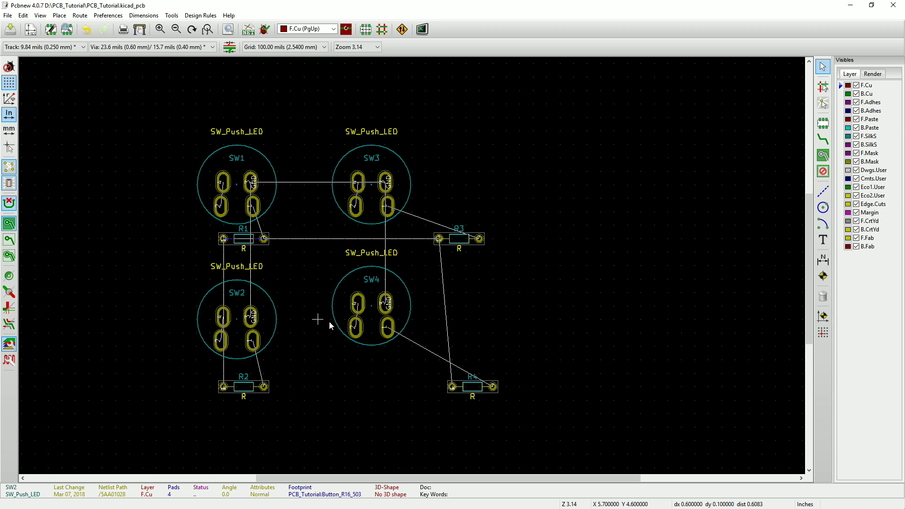
{"action": "left_click_drag", "start_coordinate": [372, 306], "coordinate": [372, 318]}
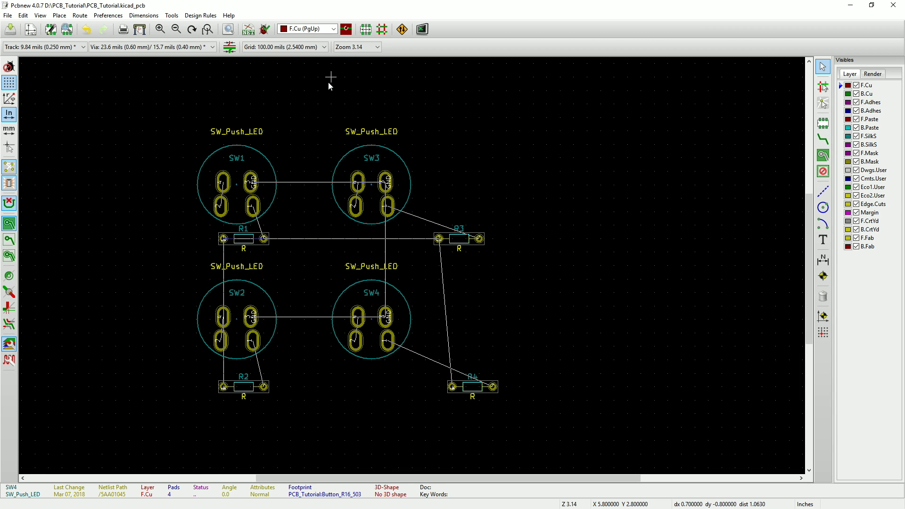
Step: Set the grid to 50 mils and block-move R2 slightly higher under SW2
{"action": "left_click", "coordinate": [312, 47]}
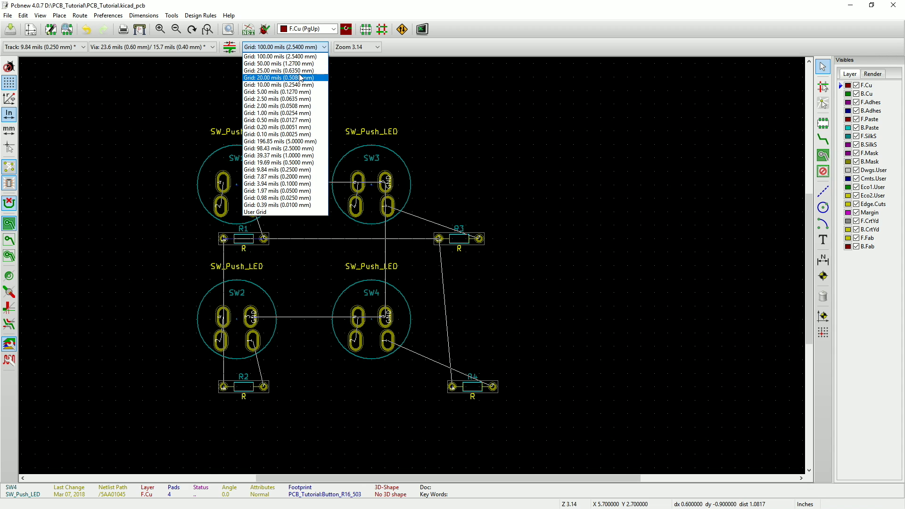
{"action": "left_click", "coordinate": [283, 64]}
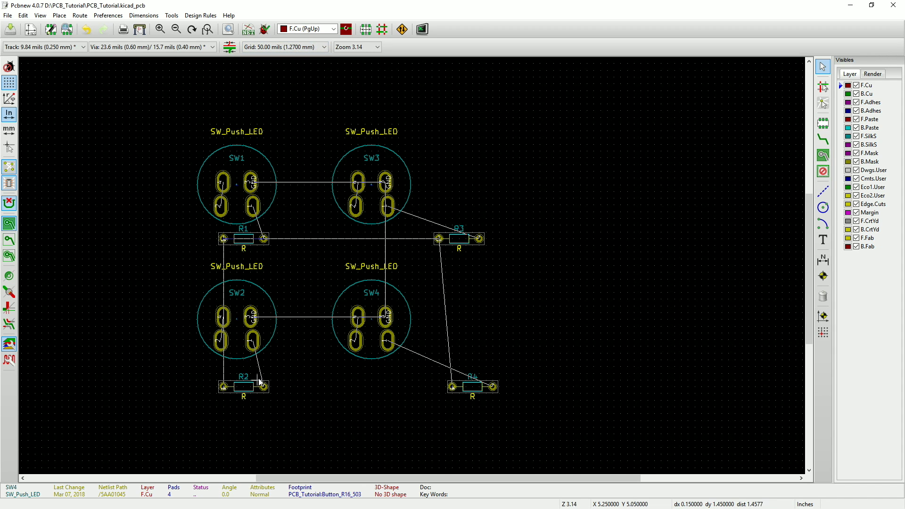
{"action": "left_click_drag", "start_coordinate": [245, 386], "coordinate": [234, 374]}
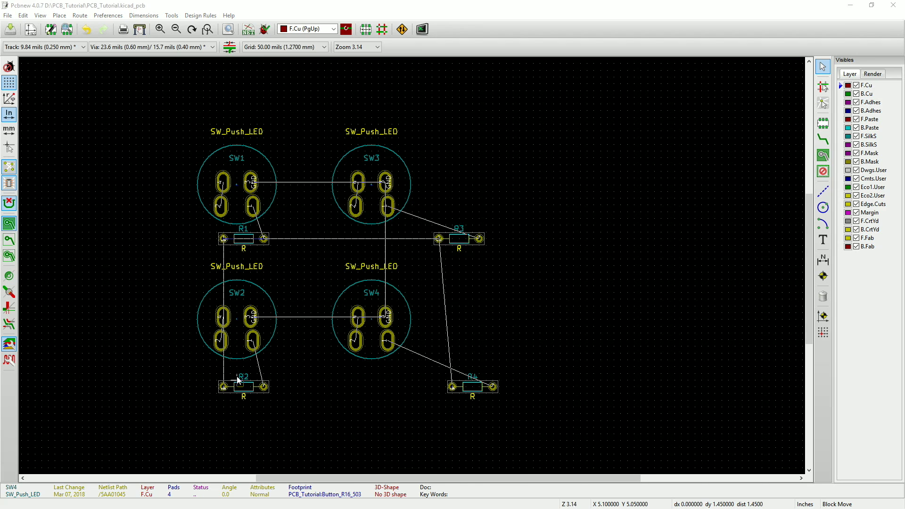
{"action": "key", "text": "Return"}
{"action": "left_click", "coordinate": [215, 375]}
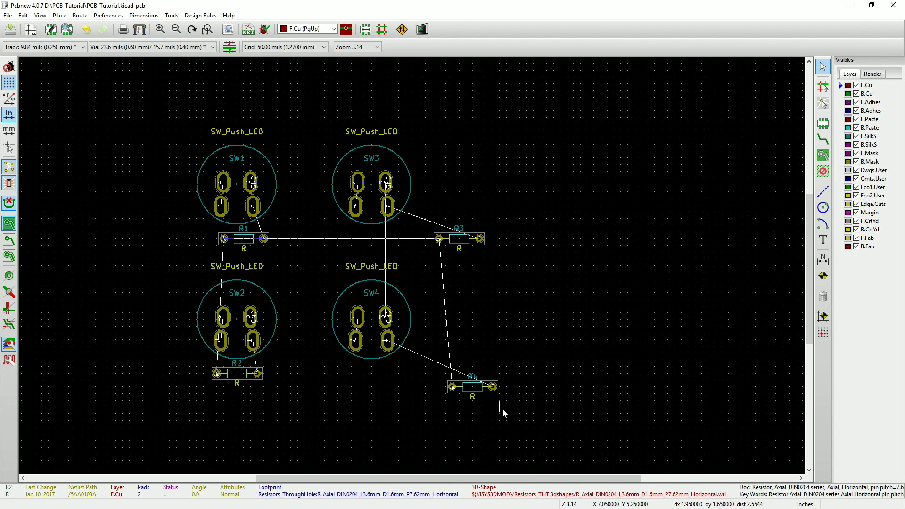
Step: Place R4 under SW4 and R3 under SW3, and shift R1 one grid step left
{"action": "key", "text": "m"}
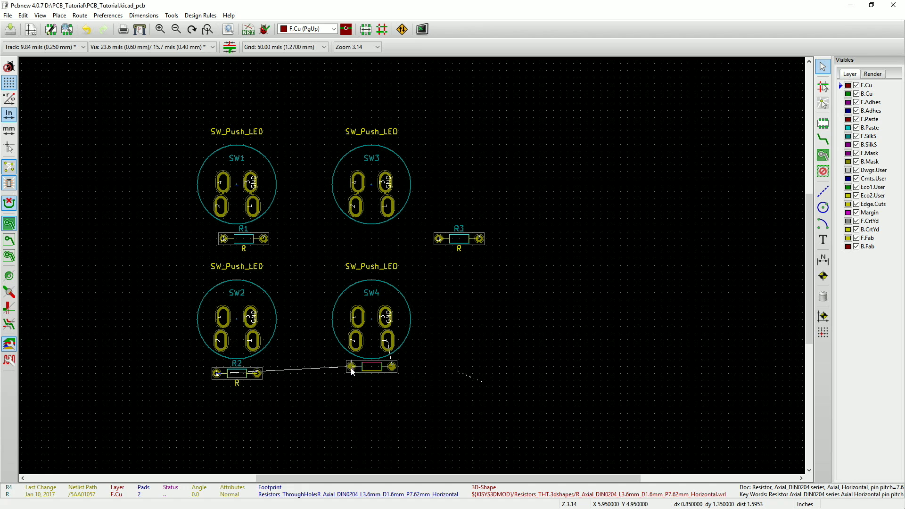
{"action": "left_click", "coordinate": [351, 374]}
{"action": "key", "text": "m"}
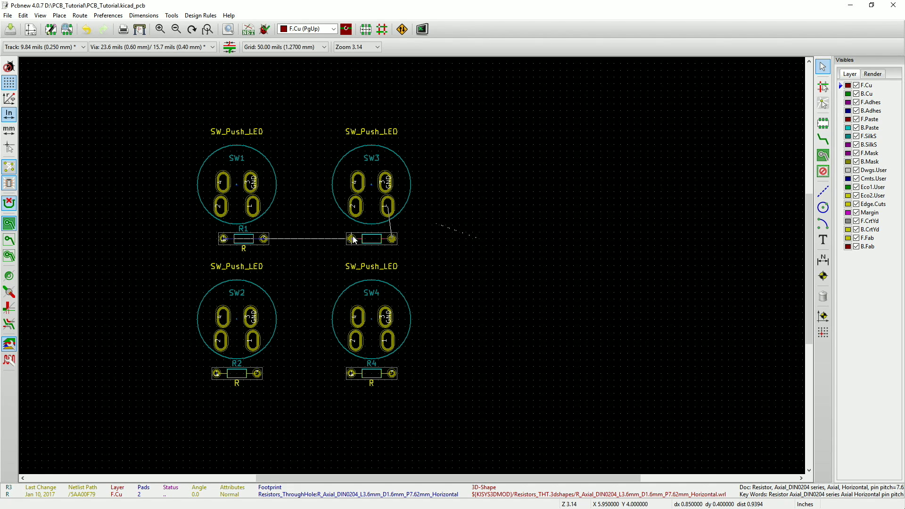
{"action": "left_click", "coordinate": [353, 239]}
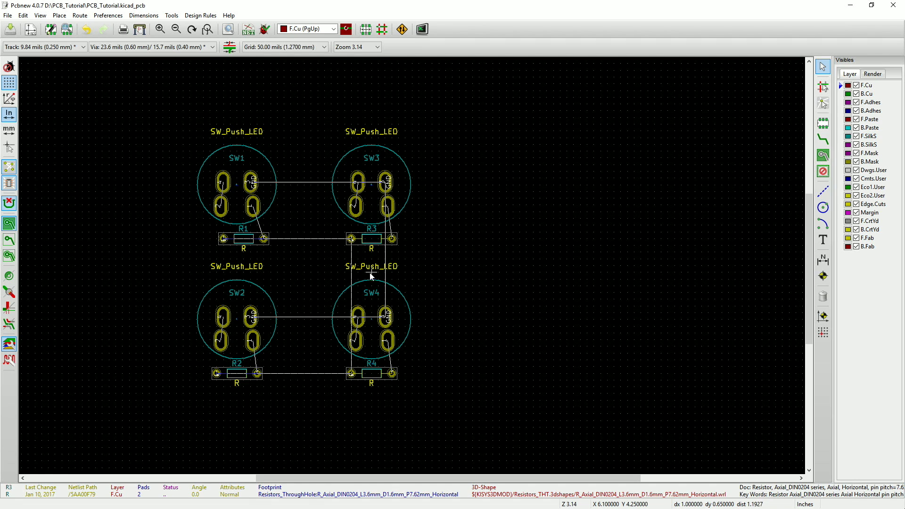
{"action": "key", "text": "m"}
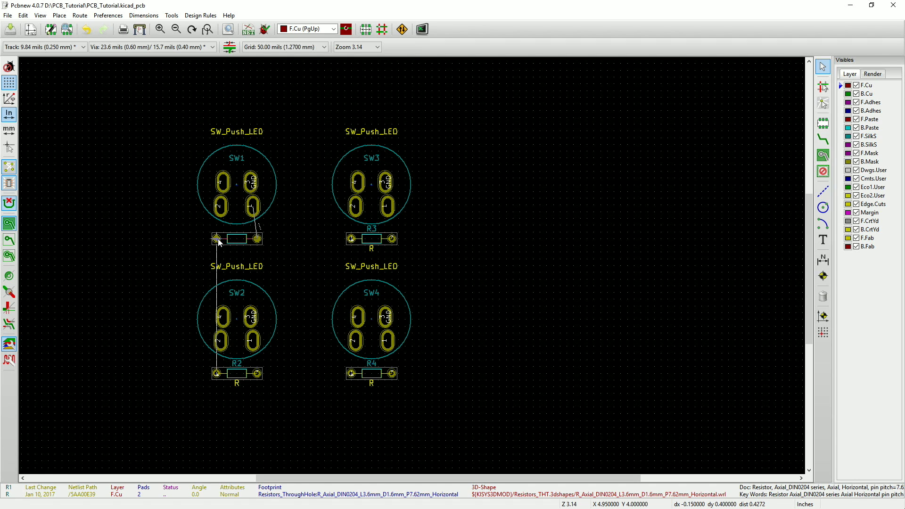
{"action": "left_click", "coordinate": [217, 239]}
{"action": "left_click", "coordinate": [527, 253]}
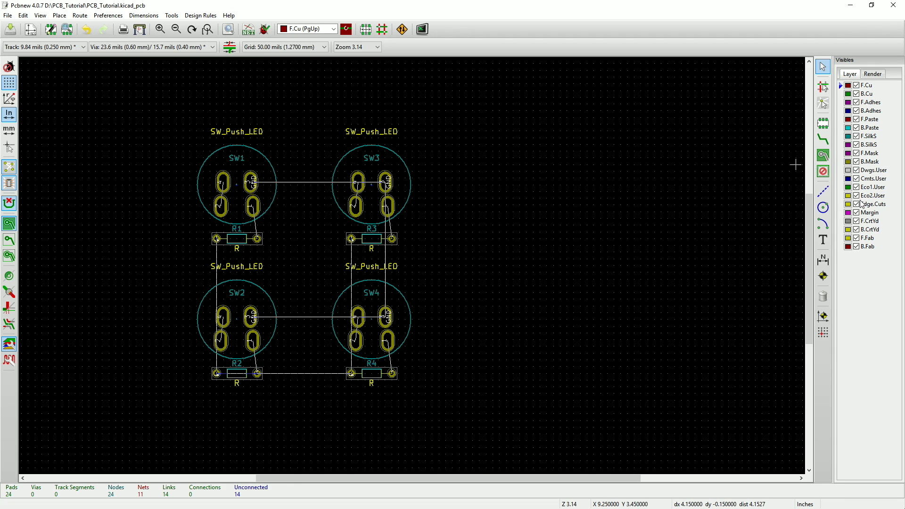
Step: Make Edge.Cuts the active layer for graphic lines, with a 100-mil grid
{"action": "left_click", "coordinate": [844, 205]}
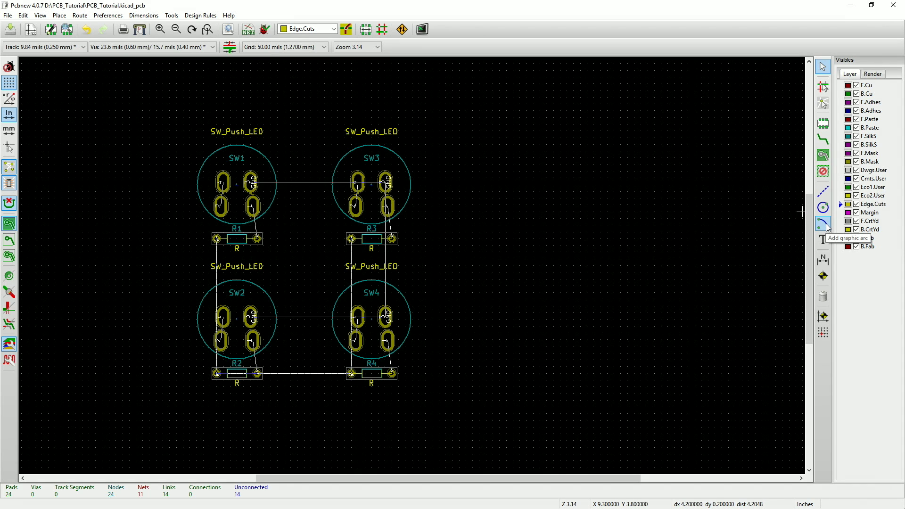
{"action": "left_click", "coordinate": [823, 191]}
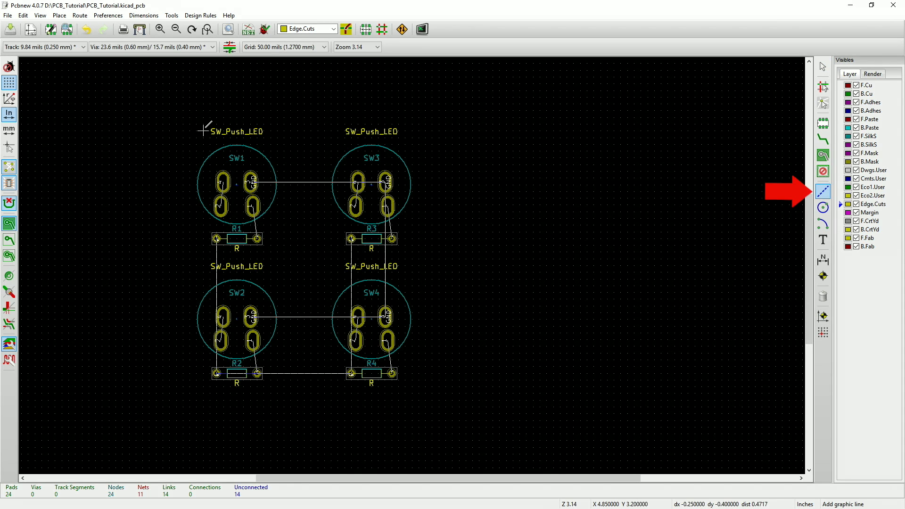
{"action": "left_click", "coordinate": [312, 47]}
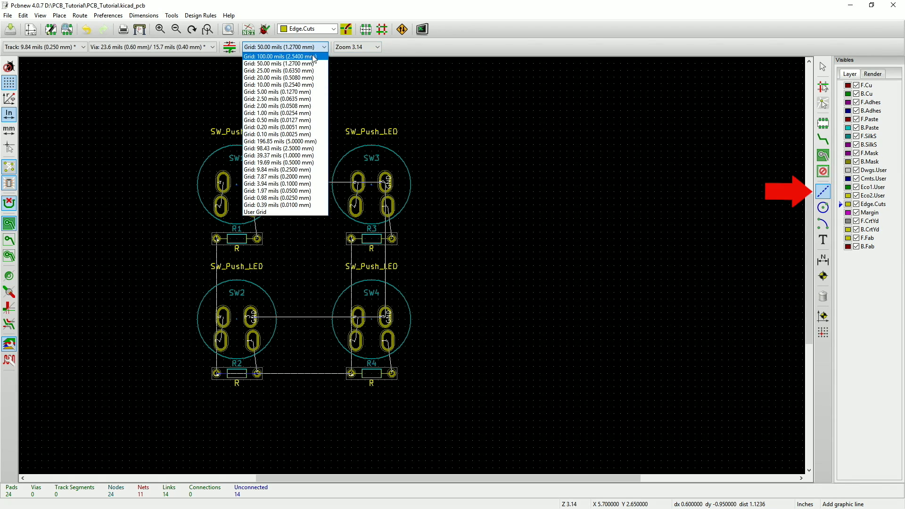
{"action": "left_click", "coordinate": [304, 57]}
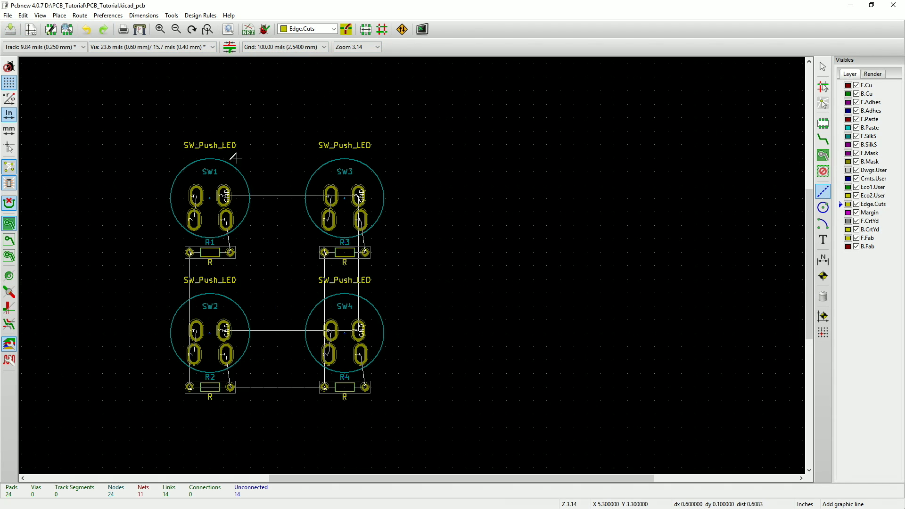
Step: Draw a closed 2 × 2 inch rectangular outline enclosing all switches and resistors
{"action": "left_click", "coordinate": [143, 131]}
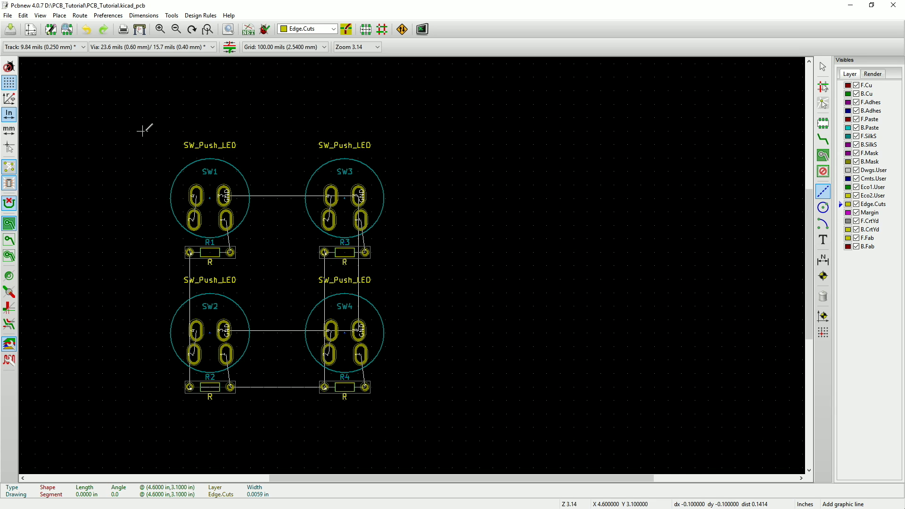
{"action": "left_click", "coordinate": [413, 131]}
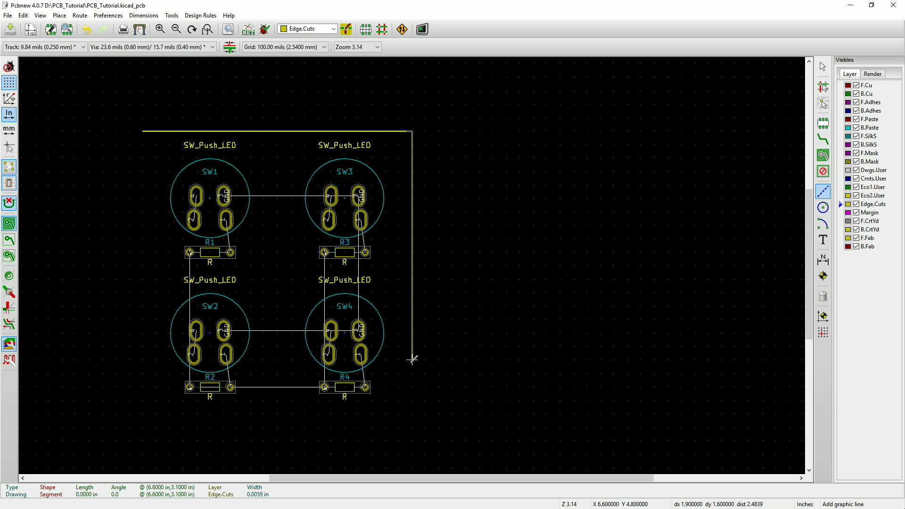
{"action": "left_click", "coordinate": [412, 400]}
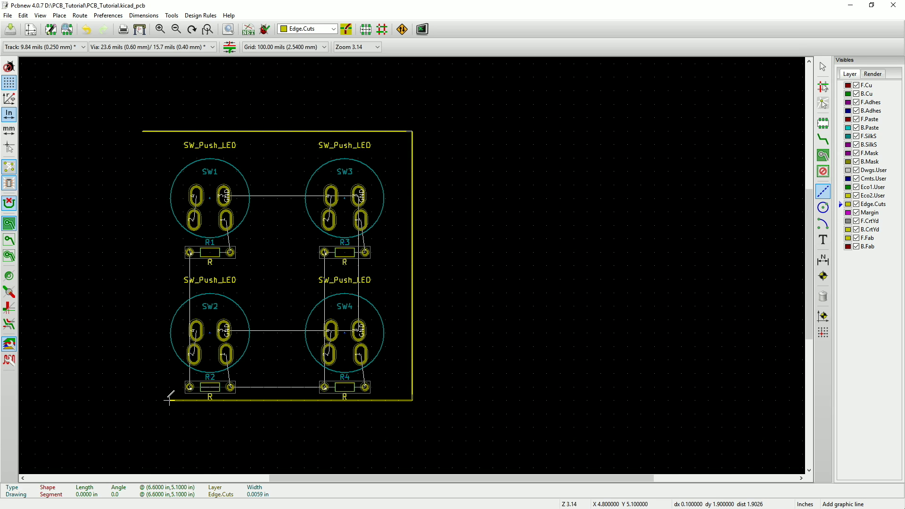
{"action": "left_click", "coordinate": [143, 400]}
{"action": "left_click", "coordinate": [143, 131]}
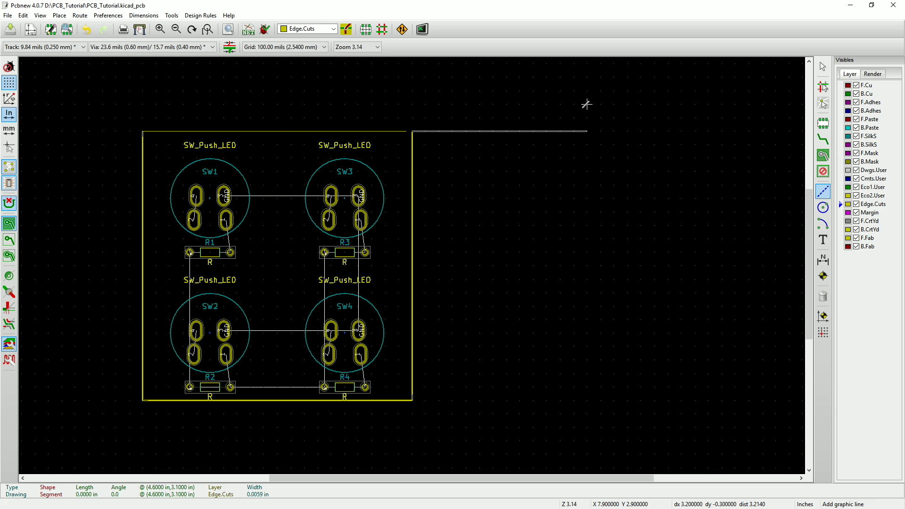
{"action": "key", "text": "Escape"}
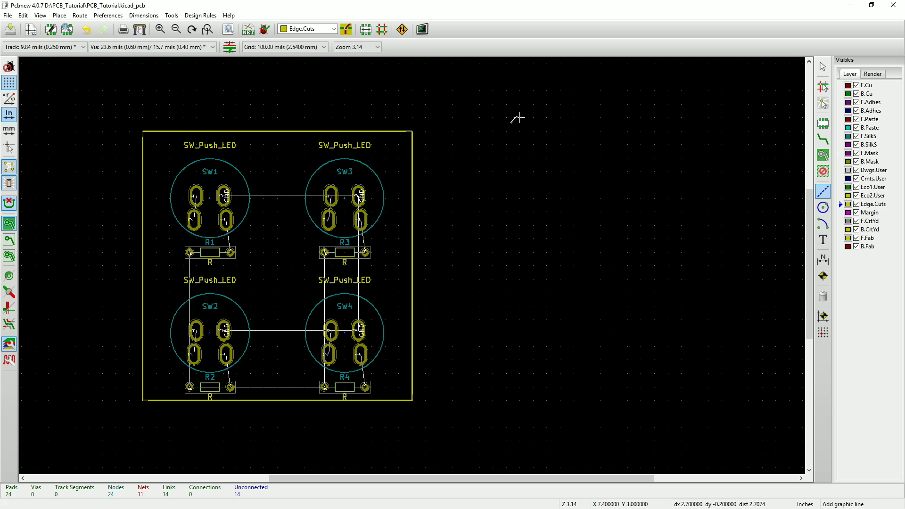
Step: Save the board, then tilt it in the 3D Viewer to inspect the switches and resistors
{"action": "left_click", "coordinate": [10, 29]}
{"action": "left_click", "coordinate": [40, 15]}
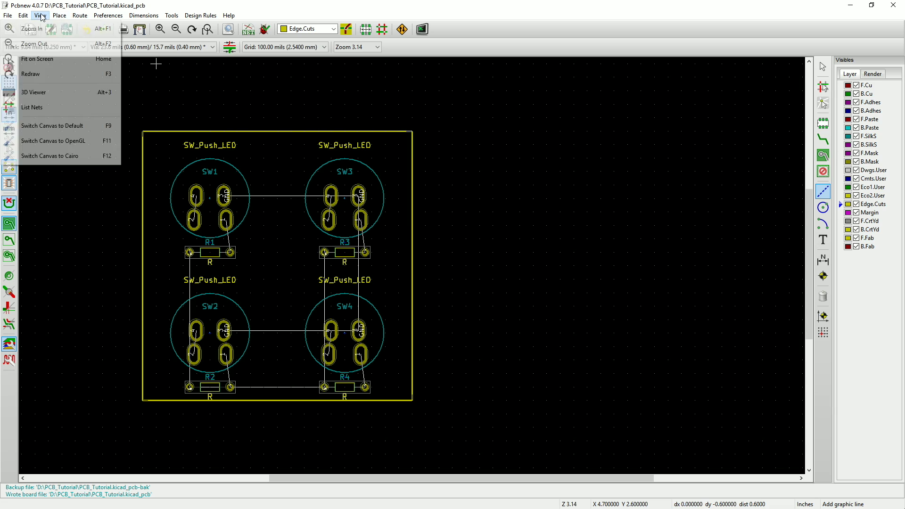
{"action": "left_click", "coordinate": [36, 90]}
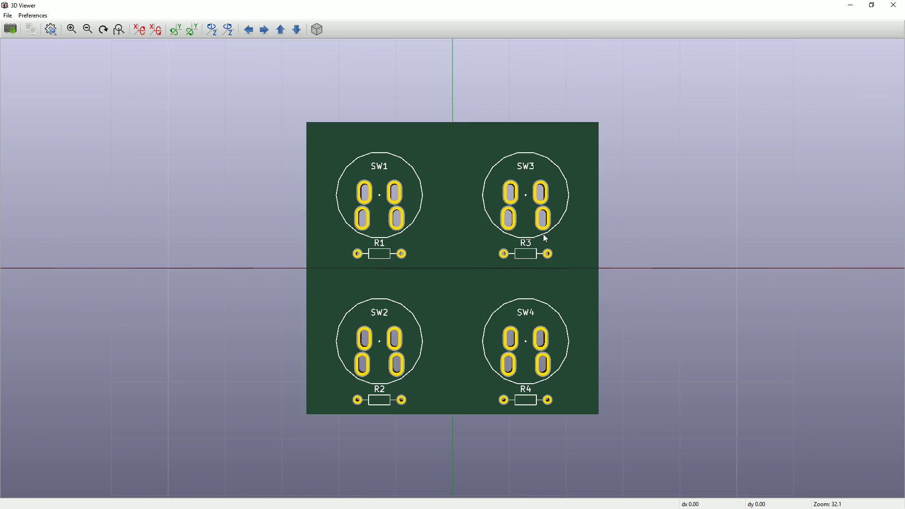
{"action": "left_click_drag", "start_coordinate": [543, 236], "coordinate": [324, 198]}
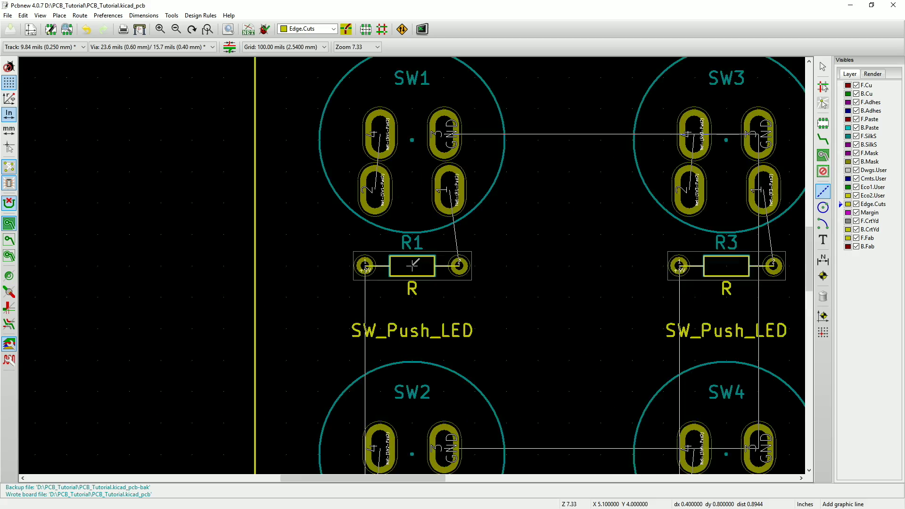
Step: Move the R1 and R3 reference labels onto their resistor bodies
{"action": "scroll", "coordinate": [411, 231], "scroll_direction": "up", "scroll_amount": 3}
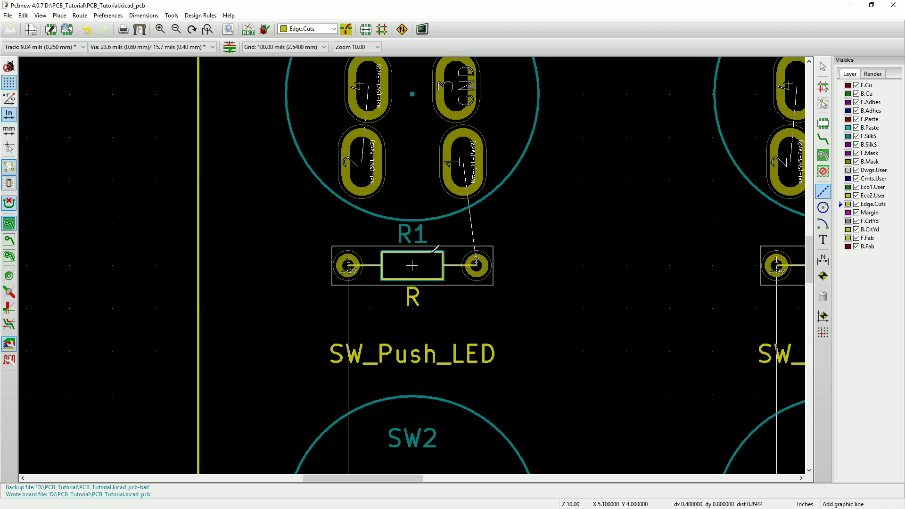
{"action": "key", "text": "m"}
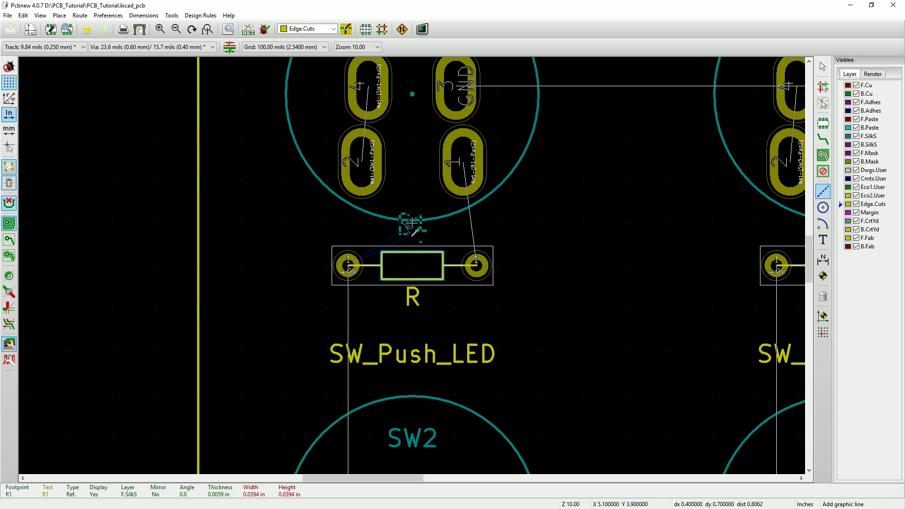
{"action": "left_click", "coordinate": [413, 261]}
{"action": "scroll", "coordinate": [495, 264], "scroll_direction": "down", "scroll_amount": 2}
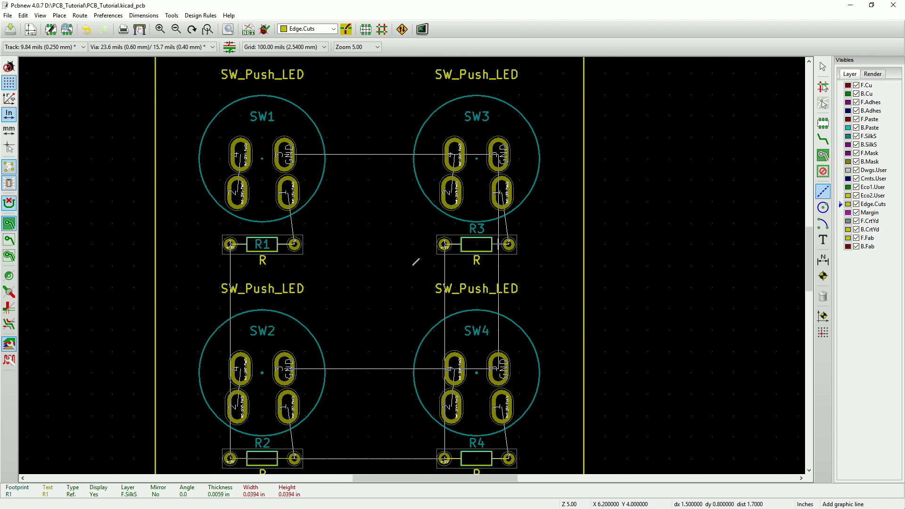
{"action": "scroll", "coordinate": [471, 245], "scroll_direction": "up", "scroll_amount": 1}
{"action": "scroll", "coordinate": [421, 234], "scroll_direction": "up", "scroll_amount": 1}
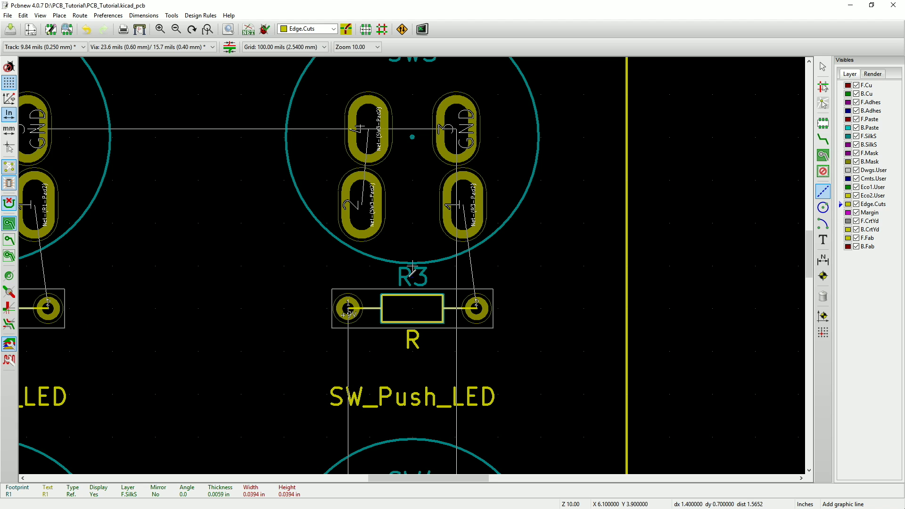
{"action": "key", "text": "m"}
{"action": "left_click", "coordinate": [412, 309]}
Step: Move the R2 and R4 reference labels onto their resistor bodies
{"action": "scroll", "coordinate": [414, 274], "scroll_direction": "down", "scroll_amount": 4}
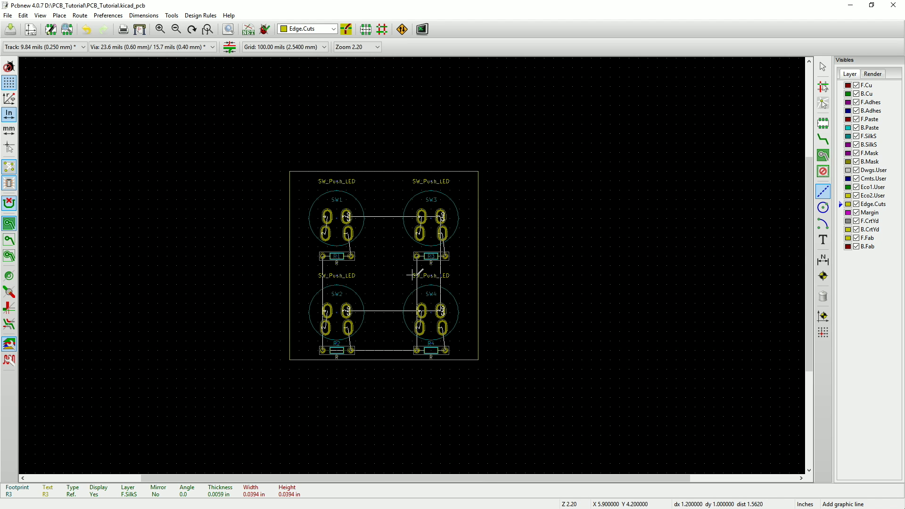
{"action": "scroll", "coordinate": [413, 274], "scroll_direction": "up", "scroll_amount": 3}
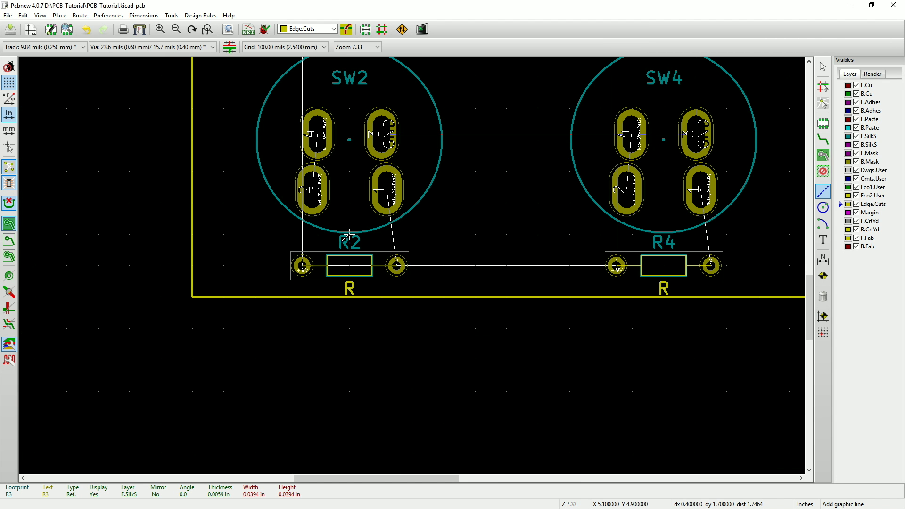
{"action": "key", "text": "m"}
{"action": "left_click", "coordinate": [349, 265]}
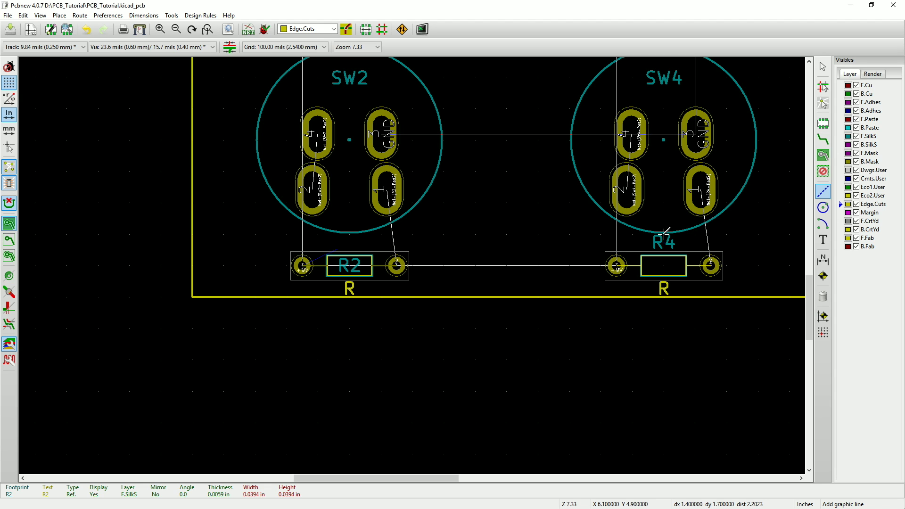
{"action": "key", "text": "m"}
{"action": "left_click", "coordinate": [668, 256]}
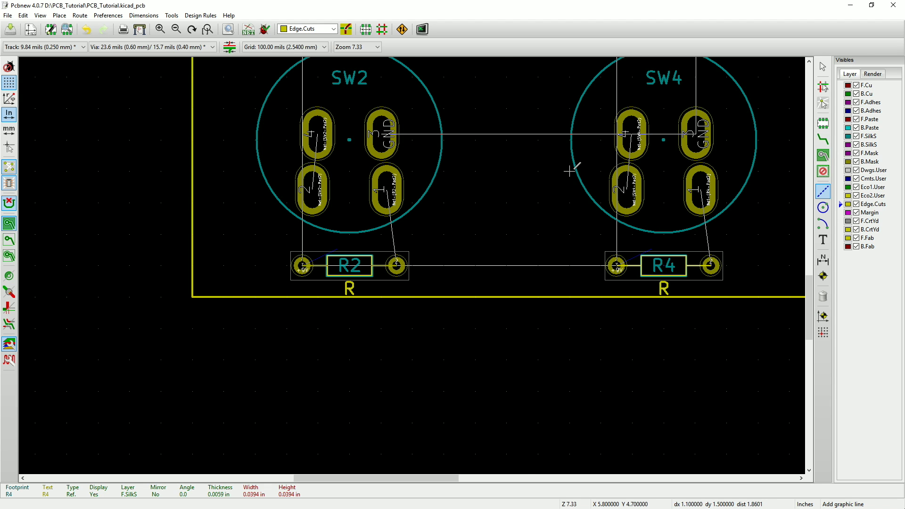
{"action": "scroll", "coordinate": [575, 168], "scroll_direction": "down", "scroll_amount": 2}
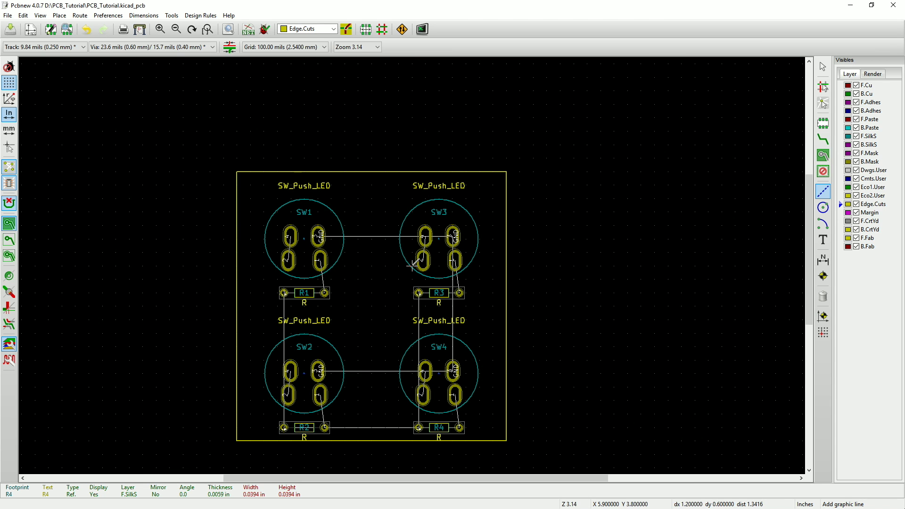
{"action": "scroll", "coordinate": [415, 261], "scroll_direction": "up", "scroll_amount": 2}
{"action": "scroll", "coordinate": [414, 261], "scroll_direction": "down", "scroll_amount": 2}
{"action": "scroll", "coordinate": [412, 264], "scroll_direction": "up", "scroll_amount": 2}
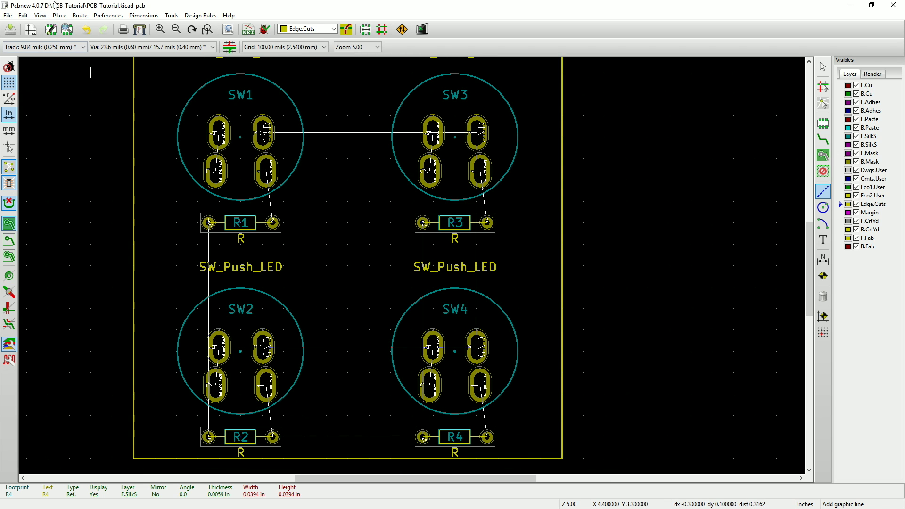
{"action": "left_click", "coordinate": [40, 15]}
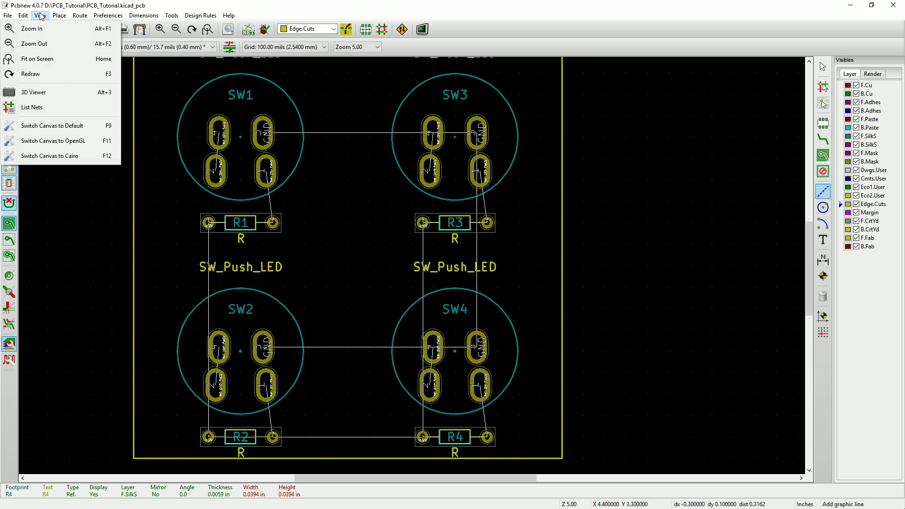
{"action": "left_click", "coordinate": [29, 91]}
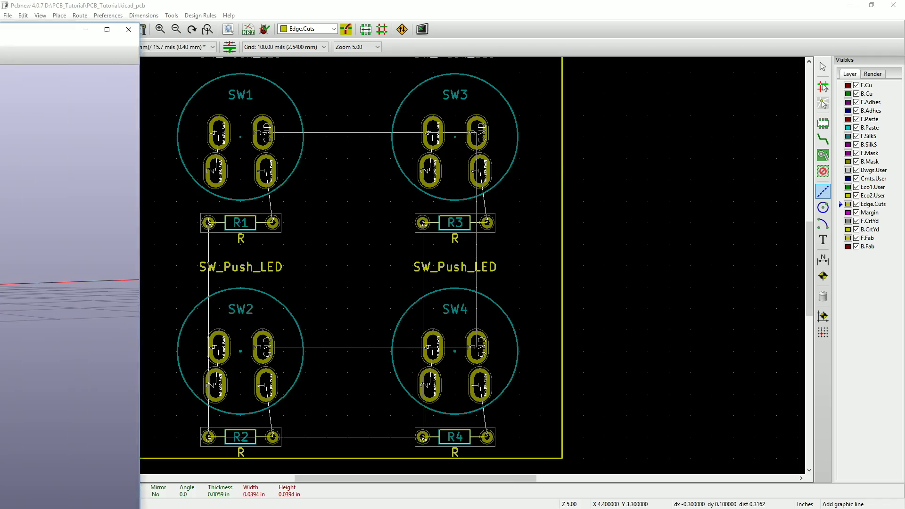
{"action": "scroll", "coordinate": [561, 283], "scroll_direction": "up", "scroll_amount": 4}
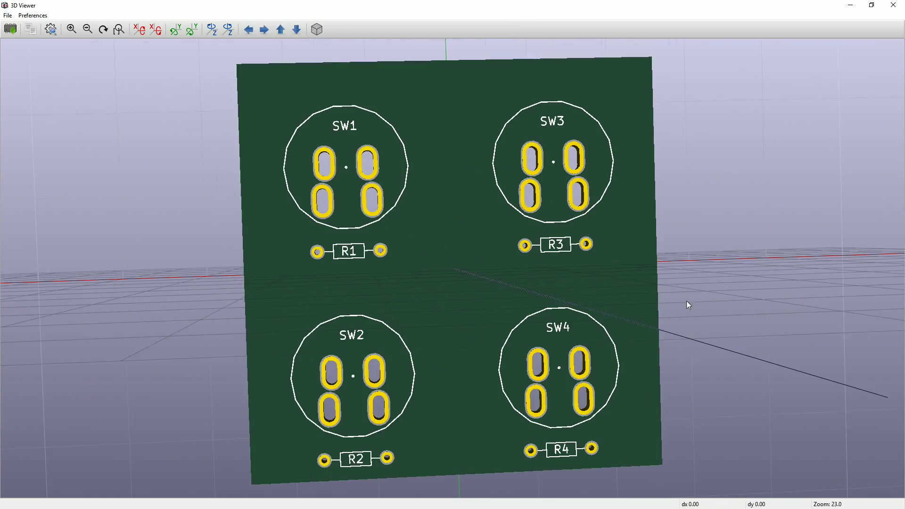
{"action": "left_click_drag", "start_coordinate": [688, 305], "coordinate": [674, 276]}
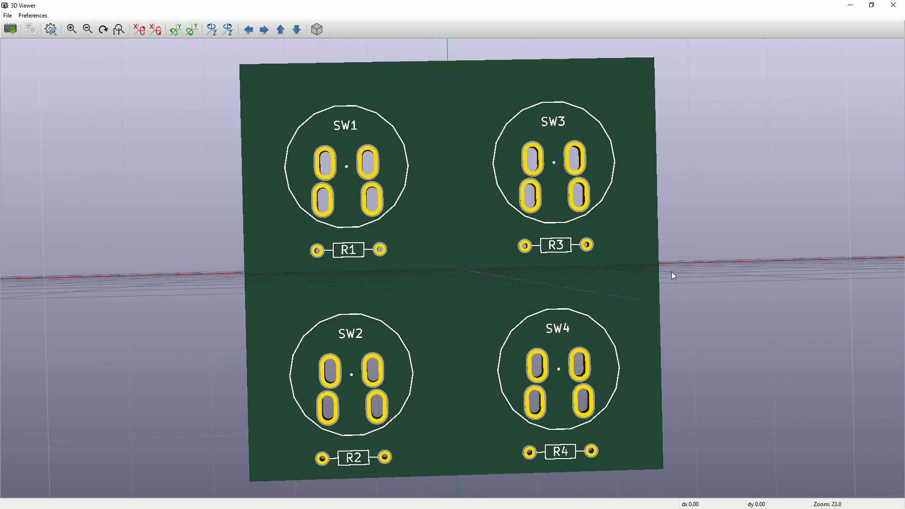
{"action": "left_click", "coordinate": [893, 5]}
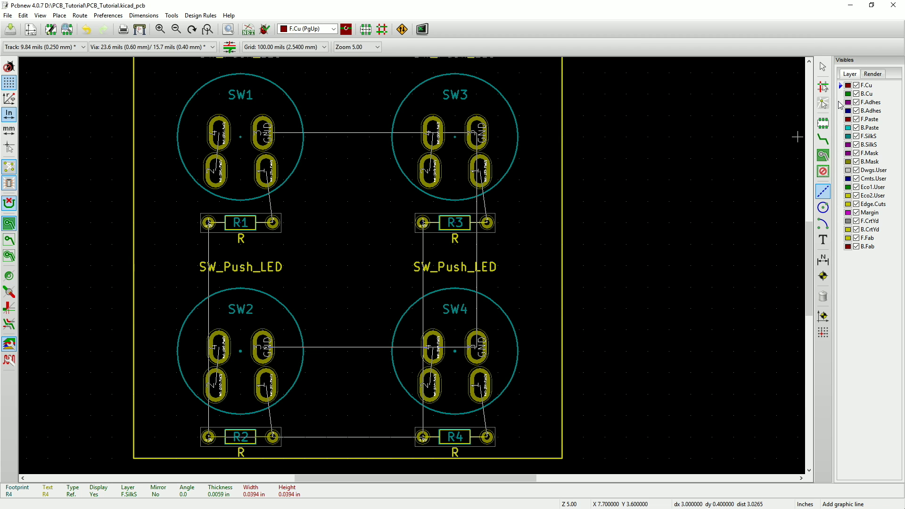
Step: Check the switch-circuit schematic, then bring the Pcbnew layout window back into focus
{"action": "key", "text": "alt+Tab"}
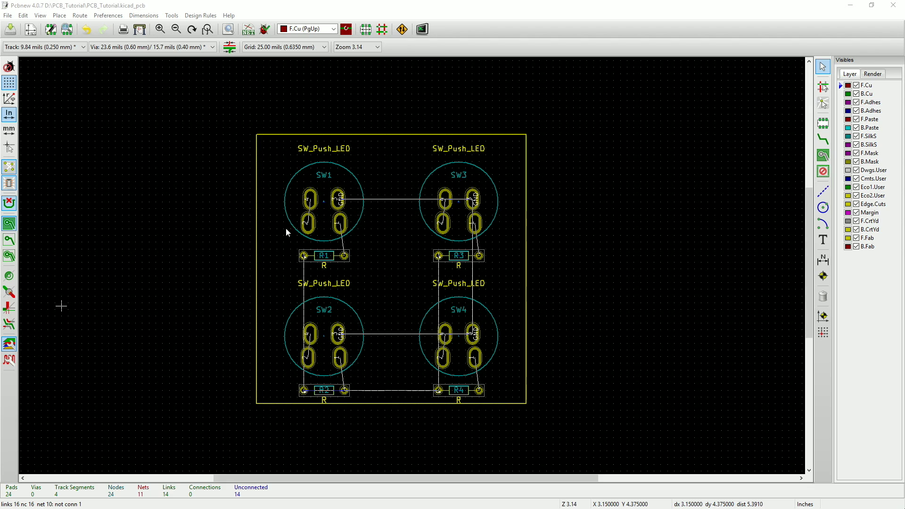
{"action": "left_click", "coordinate": [527, 11]}
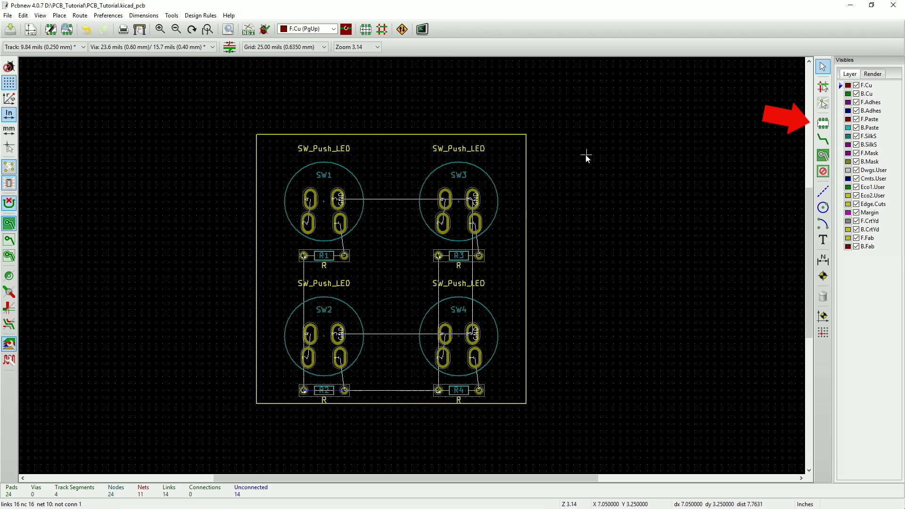
Step: Start adding a footprint on the board and browse the full footprint list
{"action": "key", "text": "o"}
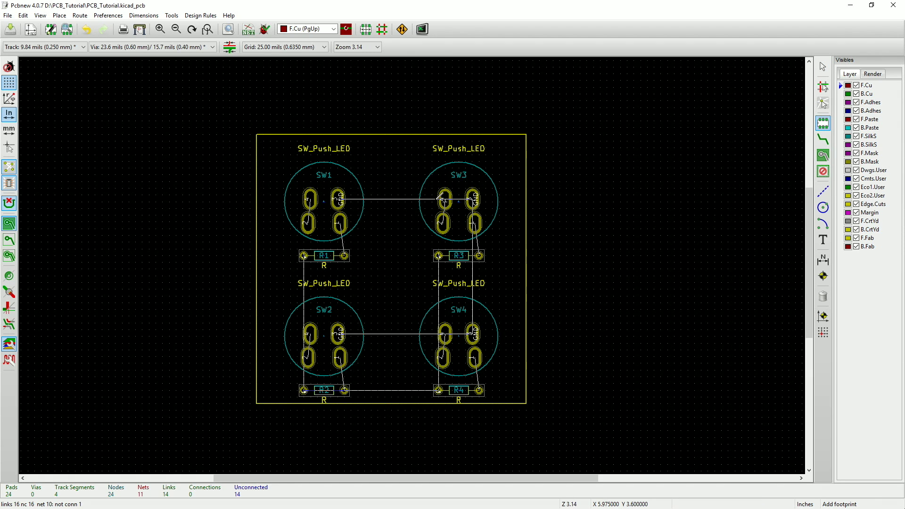
{"action": "left_click", "coordinate": [378, 176]}
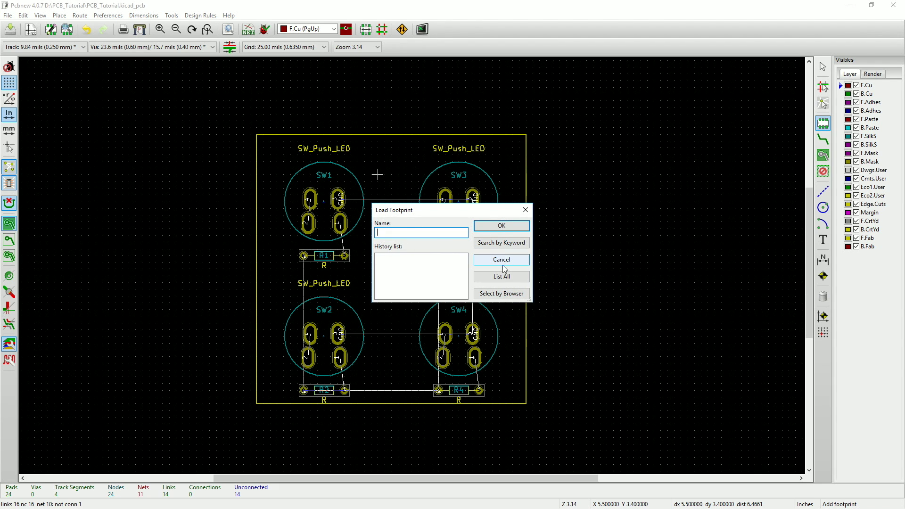
{"action": "left_click", "coordinate": [500, 276]}
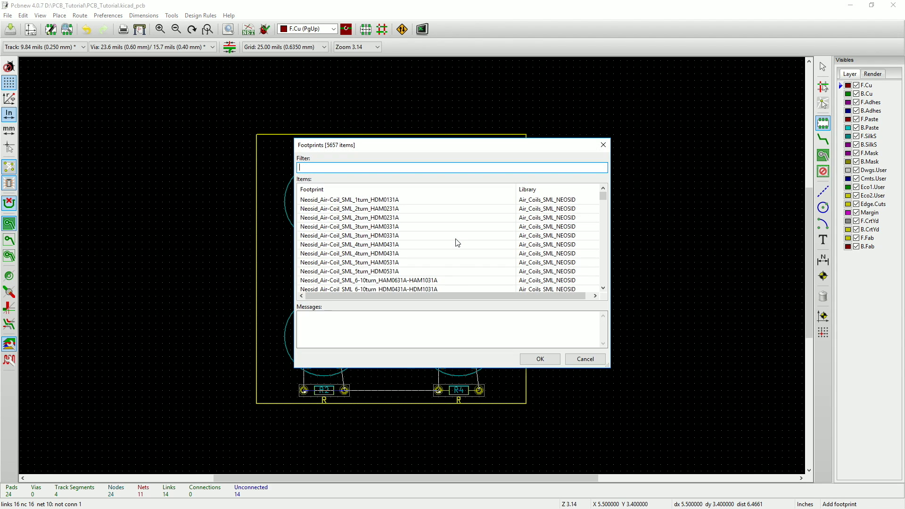
{"action": "scroll", "coordinate": [458, 242], "scroll_direction": "down", "scroll_amount": 3}
{"action": "left_click_drag", "start_coordinate": [604, 195], "coordinate": [604, 228]}
{"action": "scroll", "coordinate": [453, 238], "scroll_direction": "up", "scroll_amount": 5}
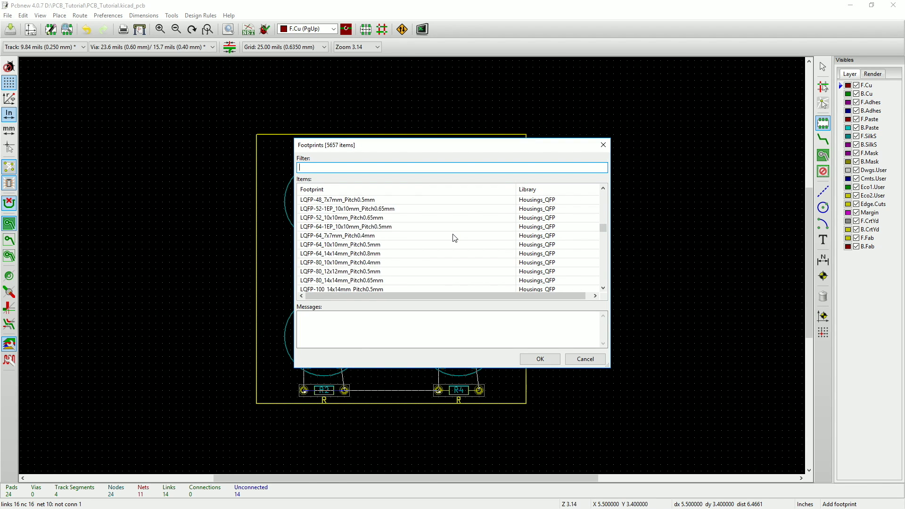
{"action": "scroll", "coordinate": [455, 238], "scroll_direction": "up", "scroll_amount": 5}
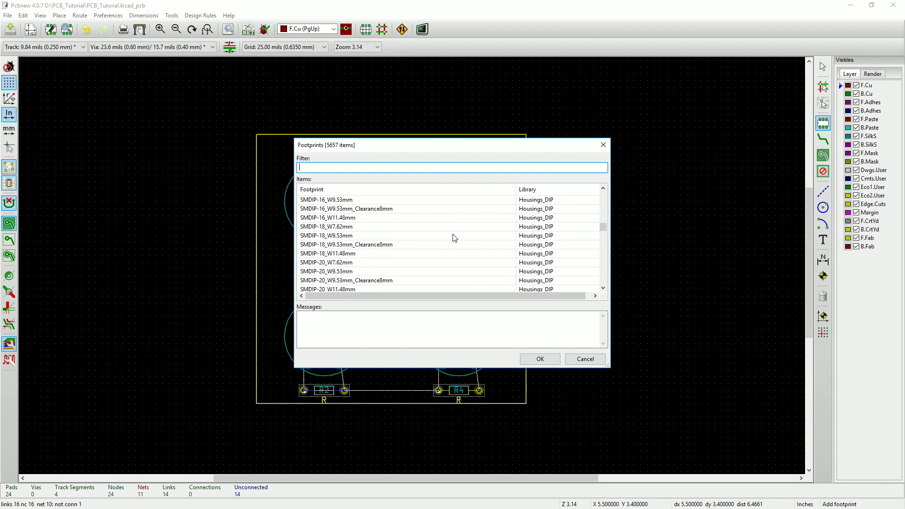
{"action": "scroll", "coordinate": [455, 238], "scroll_direction": "down", "scroll_amount": 10}
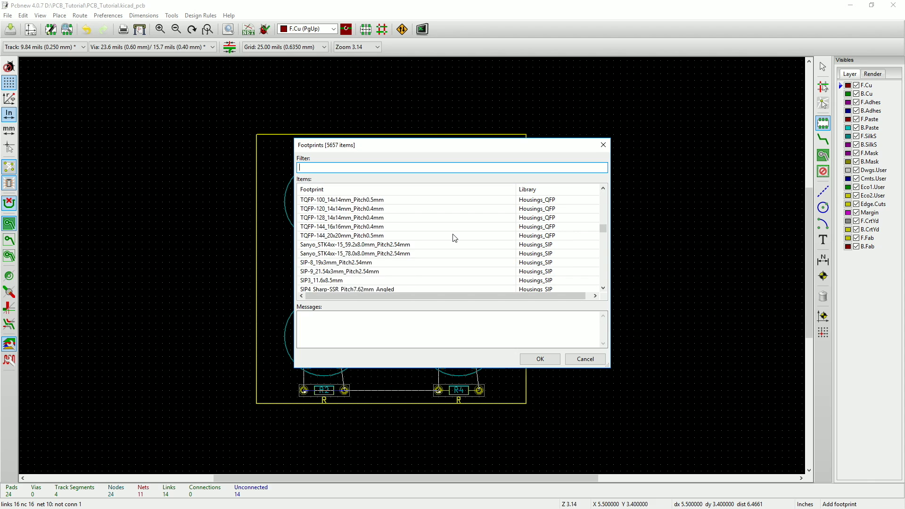
{"action": "scroll", "coordinate": [454, 238], "scroll_direction": "down", "scroll_amount": 5}
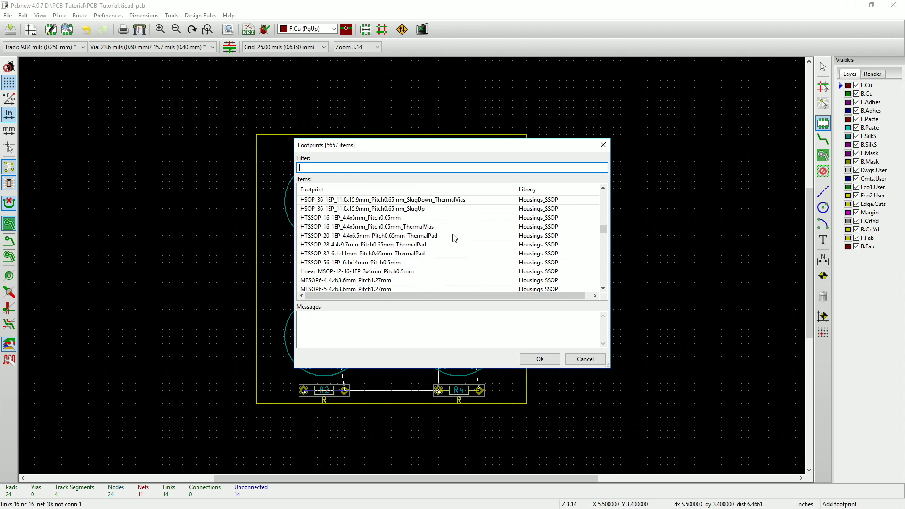
{"action": "scroll", "coordinate": [453, 238], "scroll_direction": "down", "scroll_amount": 3}
Step: Filter for 'solderwirepad' and place SolderWirePad_2x_1-2mmDrill at the board's top centre
{"action": "left_click", "coordinate": [344, 167]}
{"action": "type", "text": "s"}
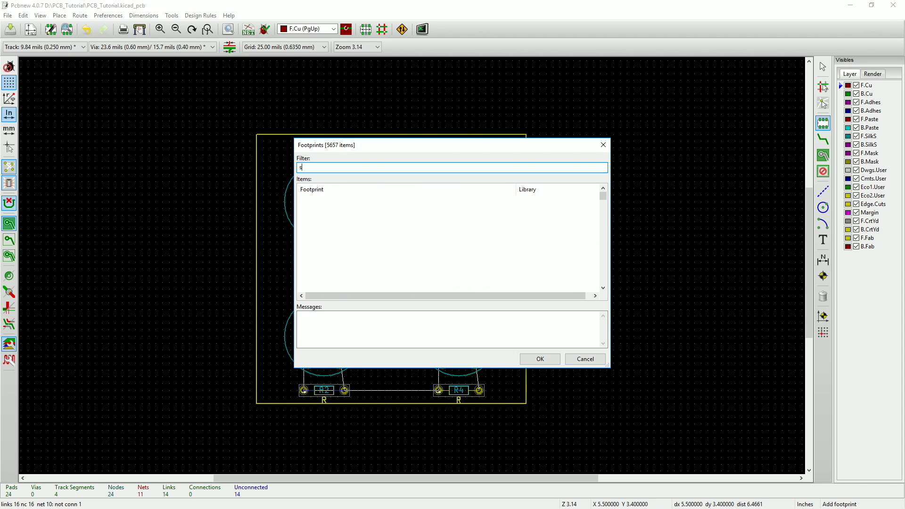
{"action": "type", "text": "olderwire"}
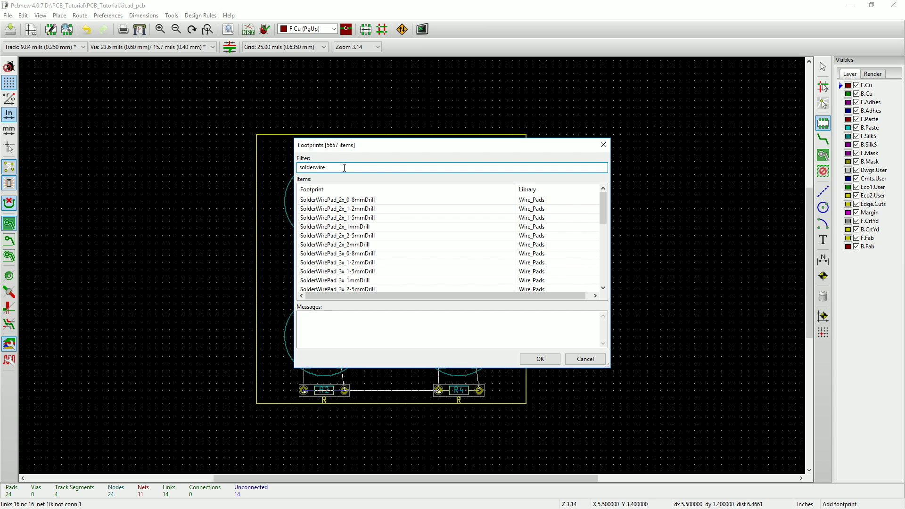
{"action": "type", "text": "pad"}
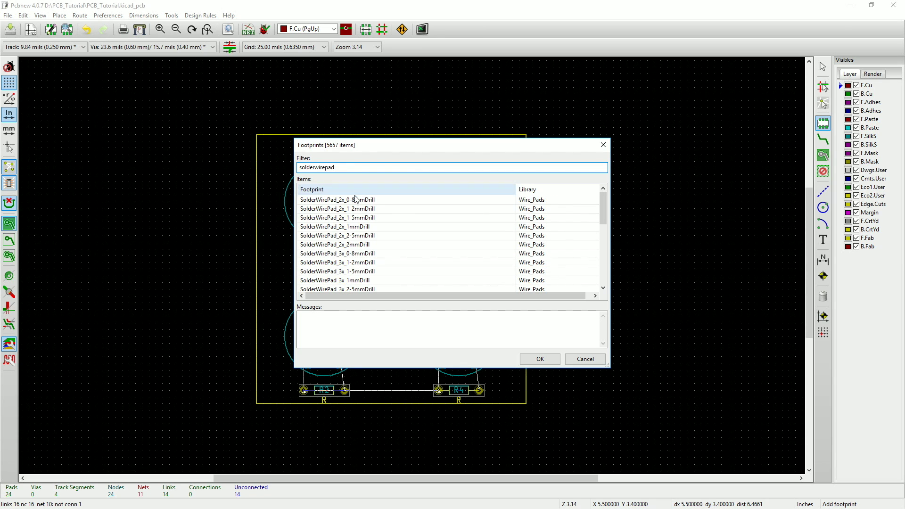
{"action": "left_click", "coordinate": [348, 210]}
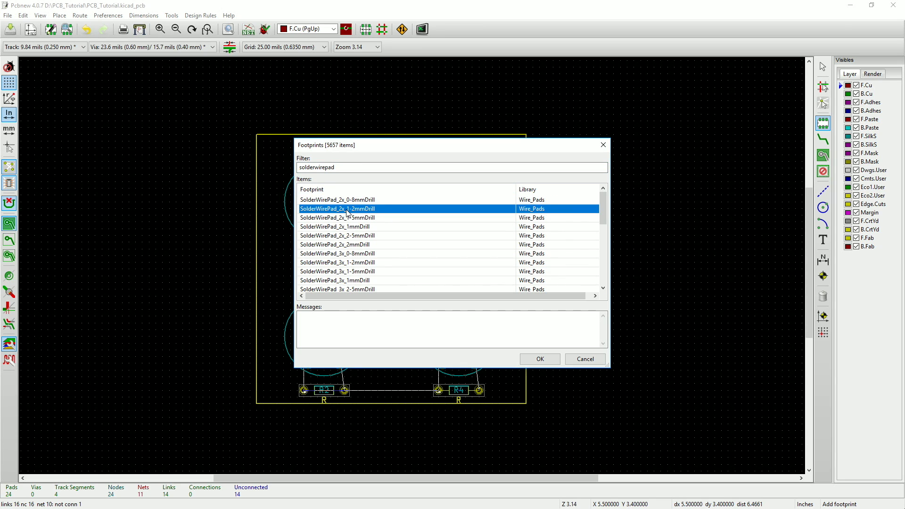
{"action": "left_click", "coordinate": [540, 359]}
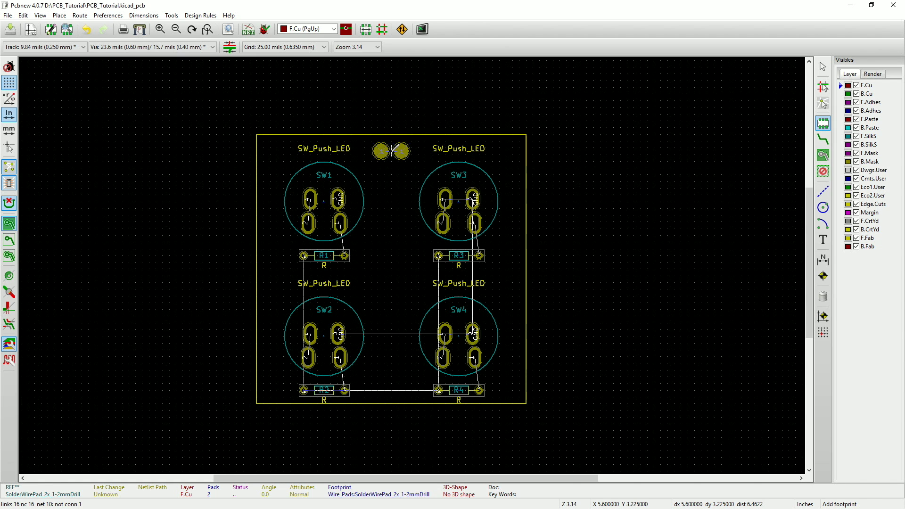
{"action": "left_click", "coordinate": [391, 150]}
{"action": "scroll", "coordinate": [518, 149], "scroll_direction": "up", "scroll_amount": 2}
{"action": "left_click", "coordinate": [518, 150]}
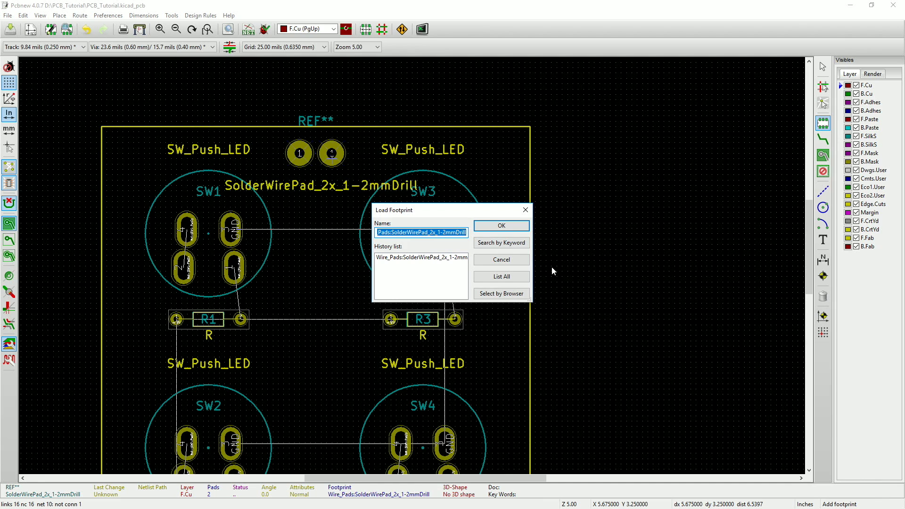
{"action": "key", "text": "Escape"}
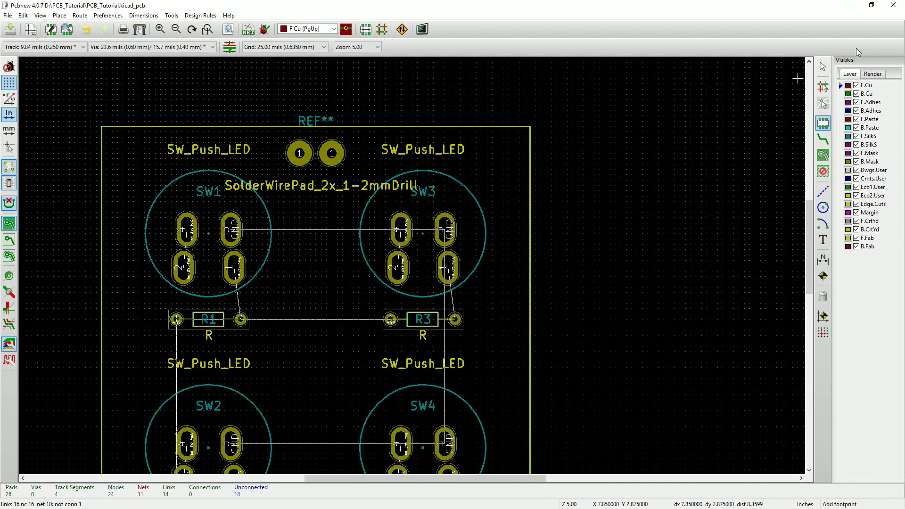
Step: Set the right solder pad's net to +9V in Pad Properties
{"action": "left_click", "coordinate": [822, 66]}
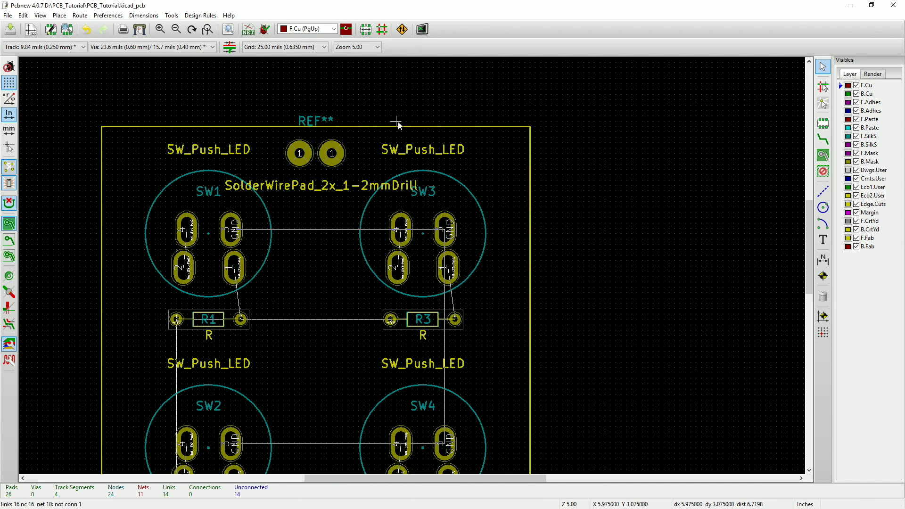
{"action": "double_click", "coordinate": [337, 160]}
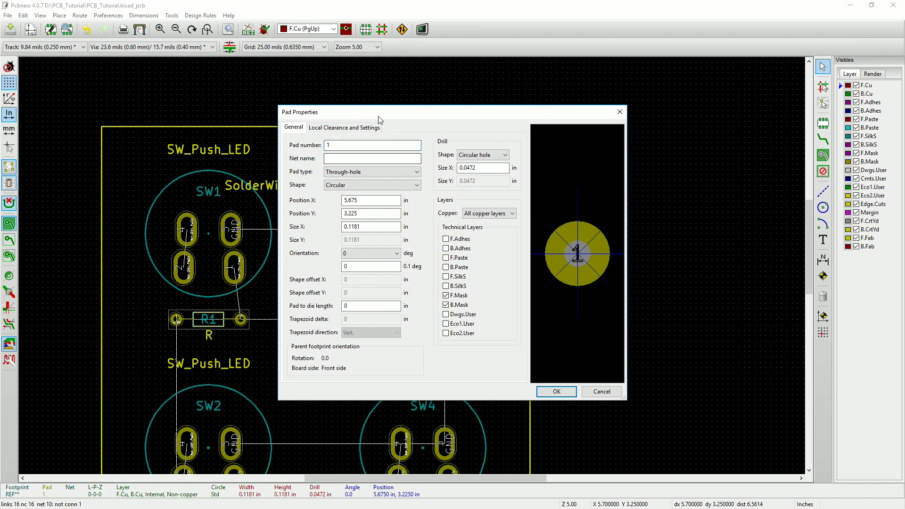
{"action": "left_click_drag", "start_coordinate": [382, 120], "coordinate": [570, 143]}
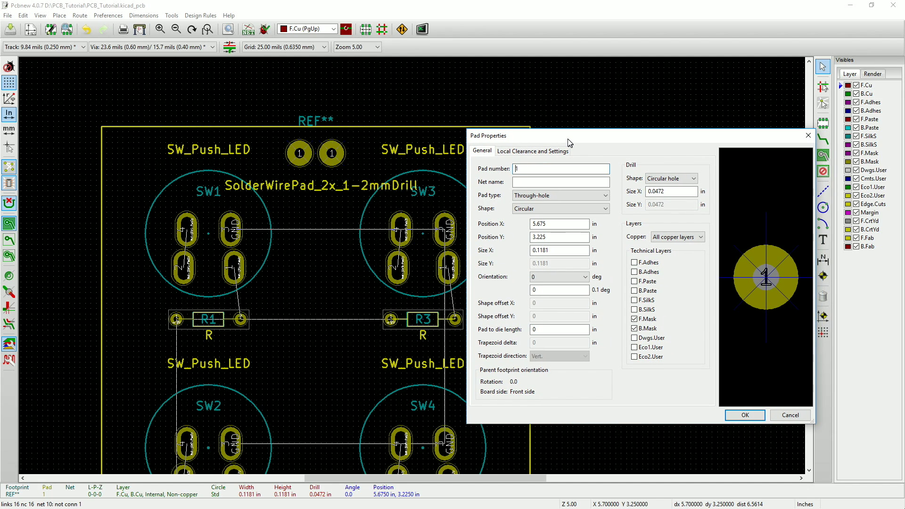
{"action": "left_click", "coordinate": [530, 183]}
{"action": "type", "text": "+9V"}
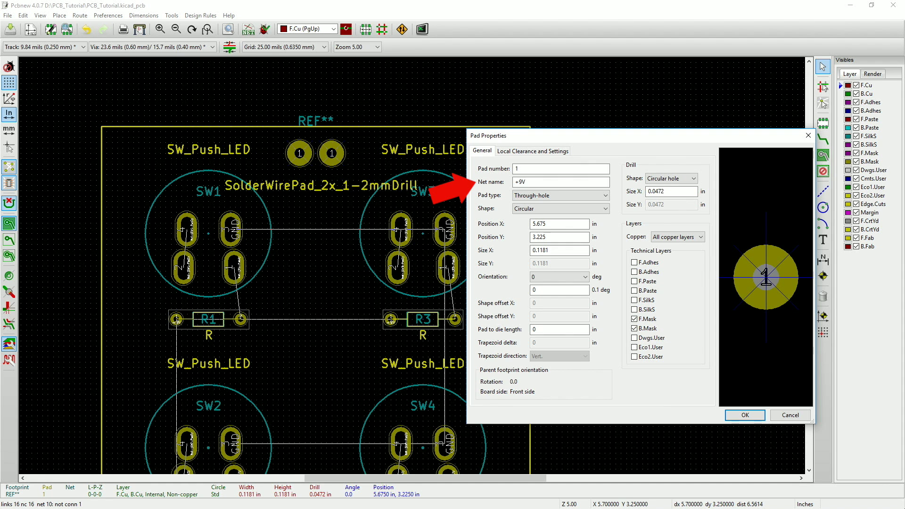
{"action": "left_click", "coordinate": [745, 415]}
Step: Set the left solder pad's net to GND in Pad Properties
{"action": "scroll", "coordinate": [343, 434], "scroll_direction": "up", "scroll_amount": 3}
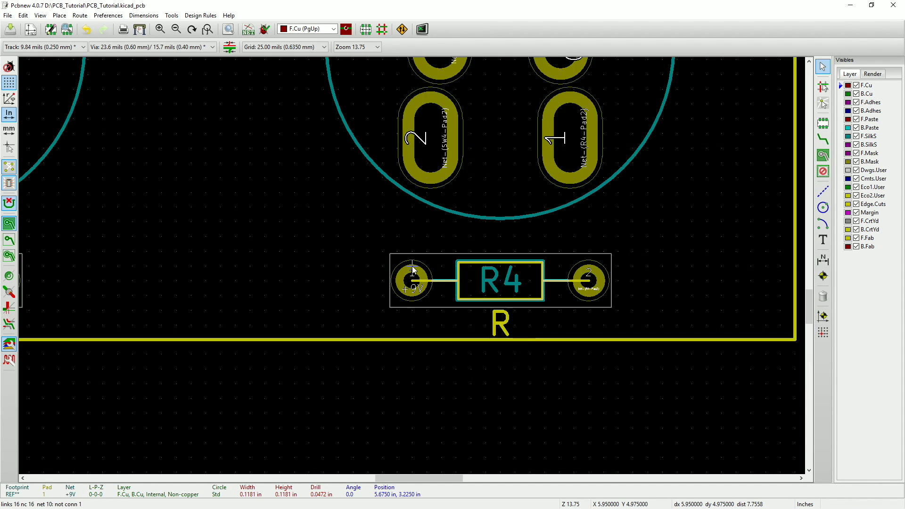
{"action": "scroll", "coordinate": [413, 267], "scroll_direction": "down", "scroll_amount": 5}
{"action": "scroll", "coordinate": [413, 268], "scroll_direction": "up", "scroll_amount": 2}
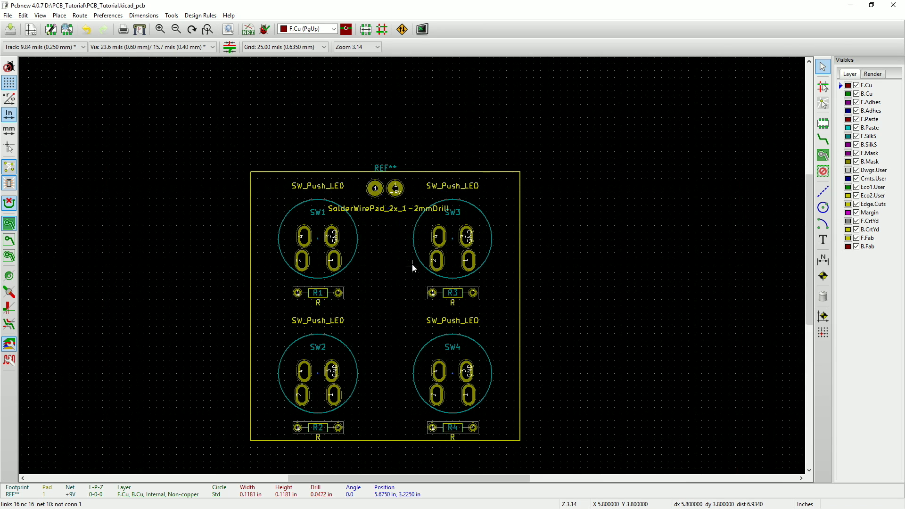
{"action": "scroll", "coordinate": [412, 268], "scroll_direction": "up", "scroll_amount": 2}
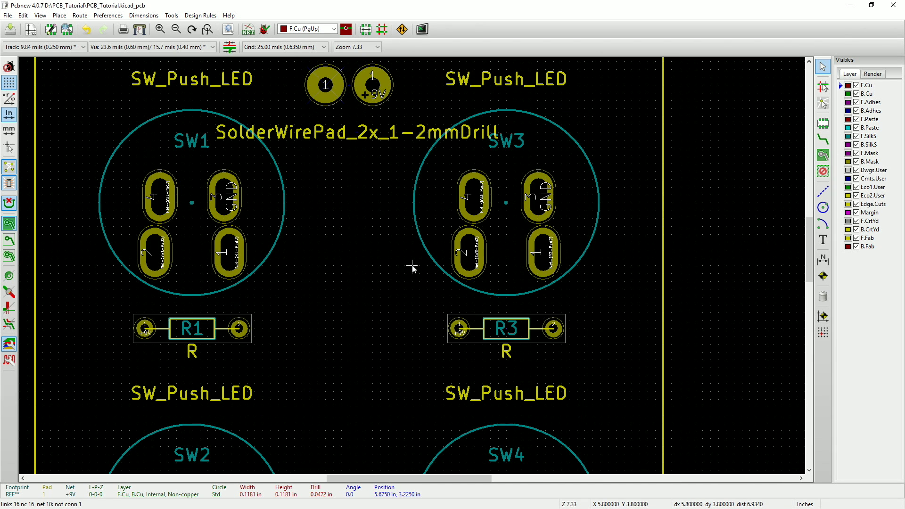
{"action": "double_click", "coordinate": [335, 98]}
{"action": "left_click", "coordinate": [539, 181]}
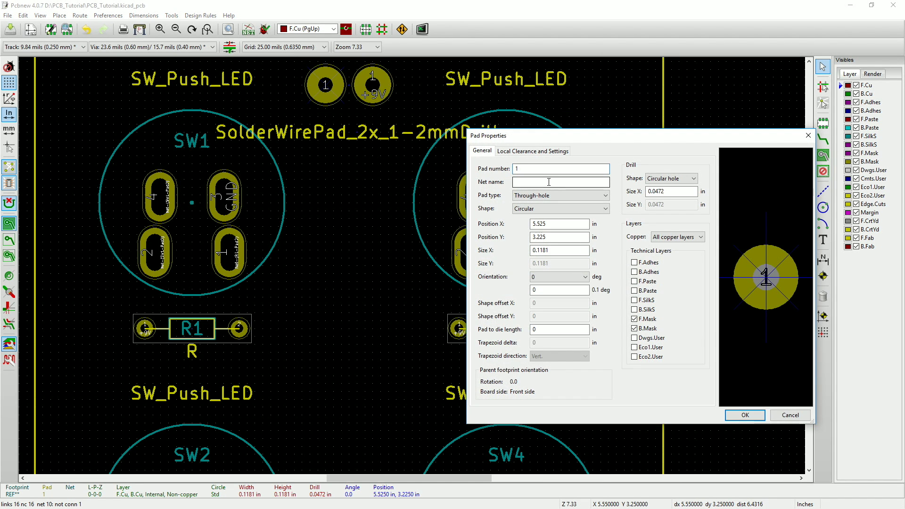
{"action": "type", "text": "GND"}
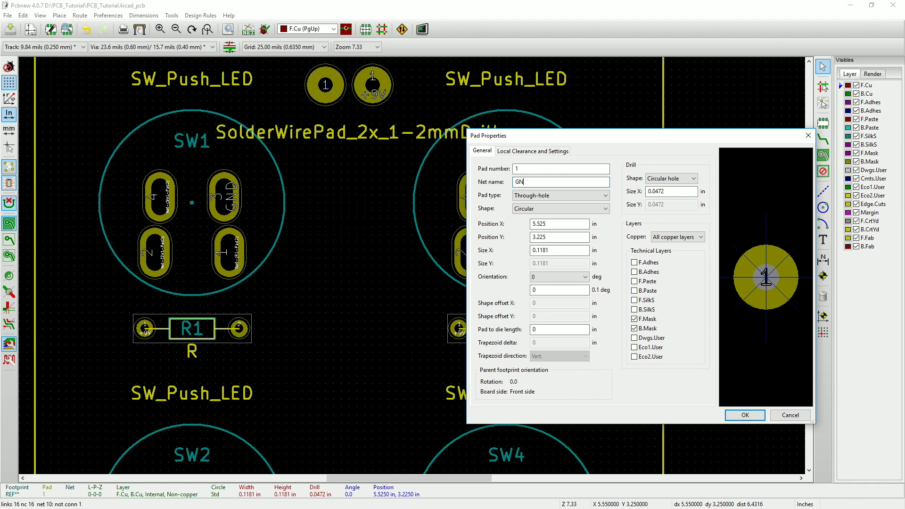
{"action": "left_click", "coordinate": [749, 416]}
Step: Select the Add Tracks tool and keep the 9.84 mil track width
{"action": "scroll", "coordinate": [304, 95], "scroll_direction": "down", "scroll_amount": 1}
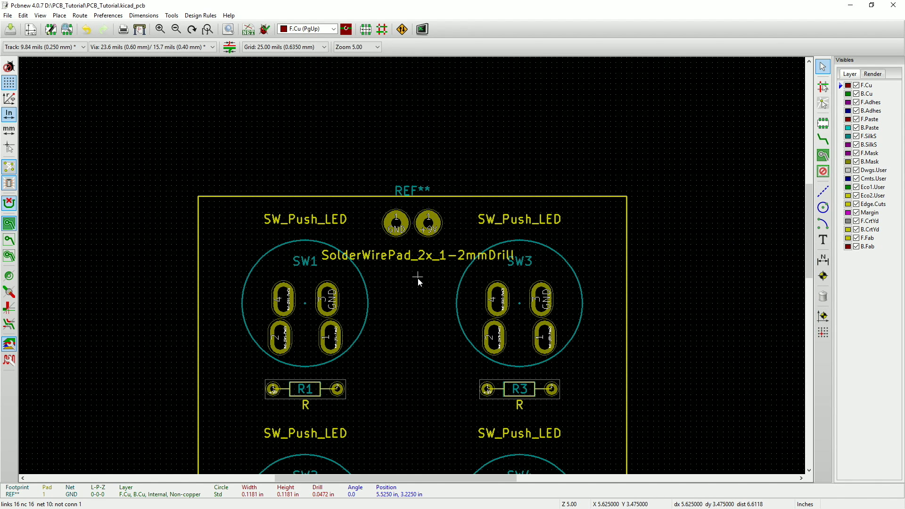
{"action": "left_click", "coordinate": [823, 139]}
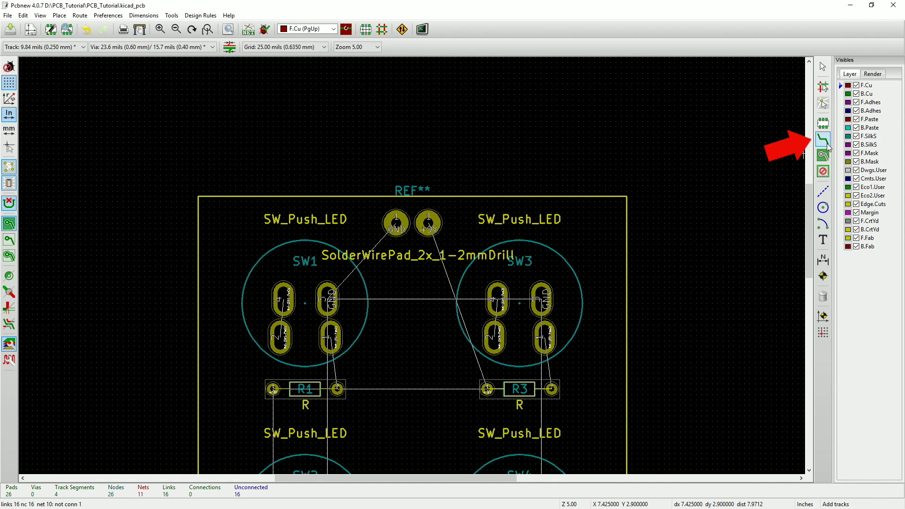
{"action": "scroll", "coordinate": [566, 351], "scroll_direction": "down", "scroll_amount": 1}
{"action": "scroll", "coordinate": [408, 264], "scroll_direction": "up", "scroll_amount": 1}
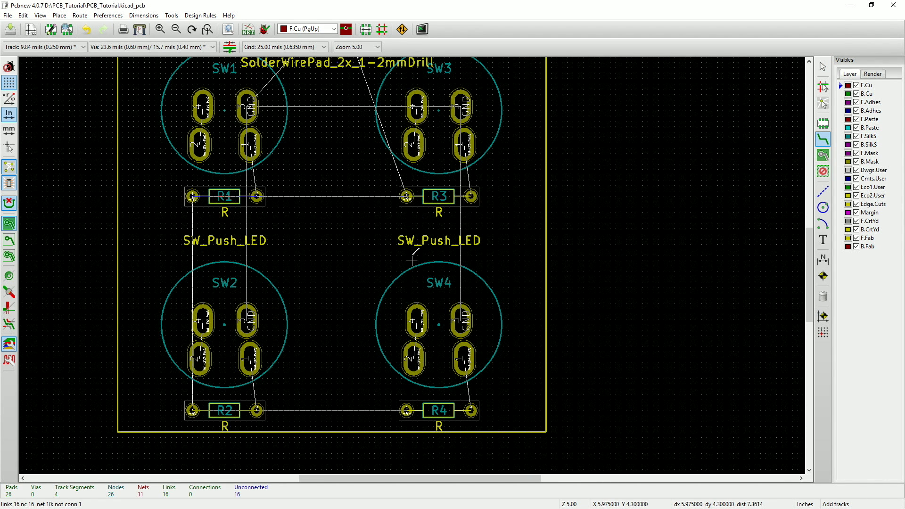
{"action": "scroll", "coordinate": [411, 261], "scroll_direction": "down", "scroll_amount": 1}
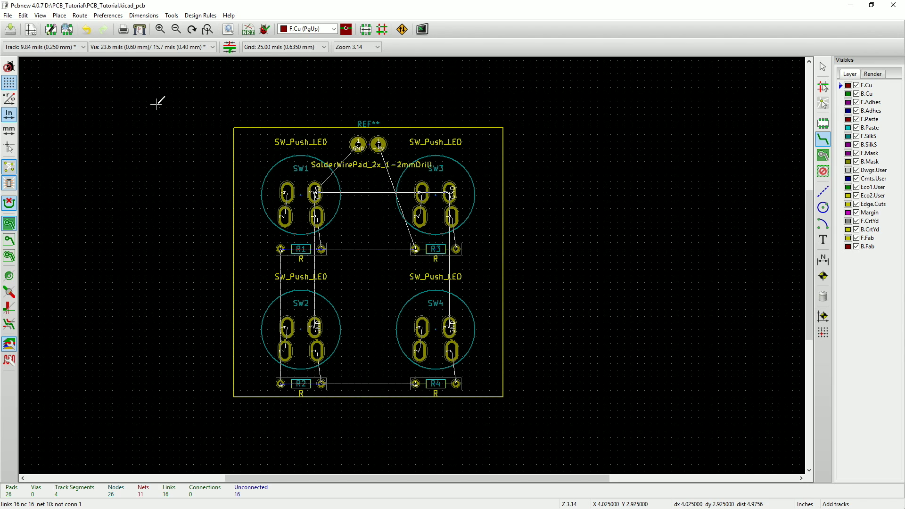
{"action": "left_click", "coordinate": [84, 47]}
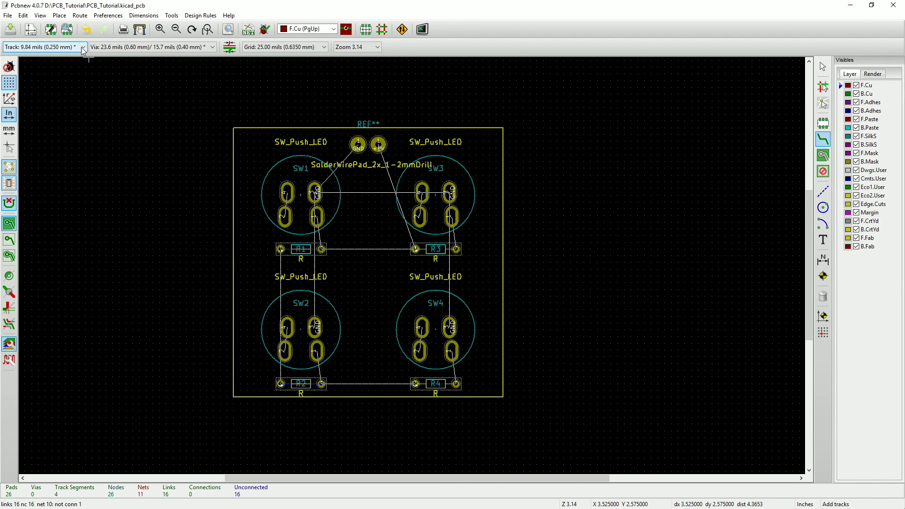
{"action": "left_click", "coordinate": [84, 49]}
Step: Enter a 0.007 in custom track width and lower the minimum track width to 0.006 in
{"action": "left_click", "coordinate": [196, 17]}
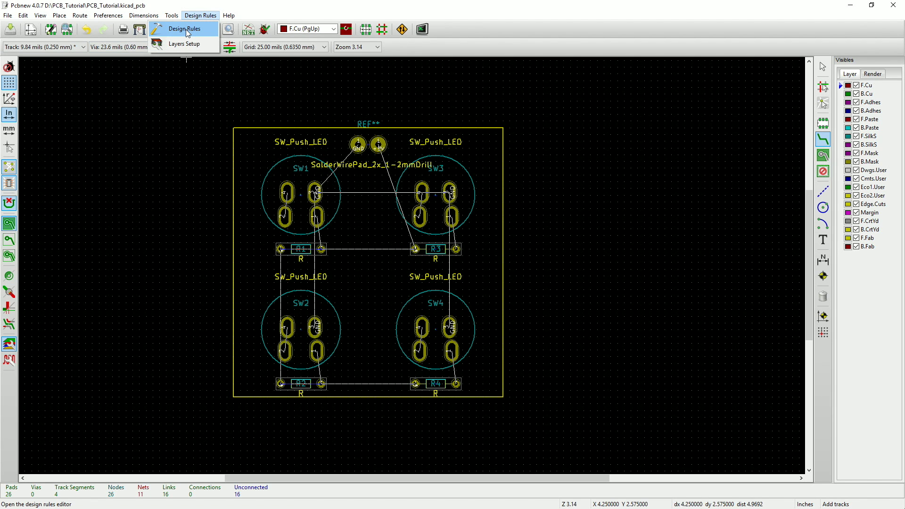
{"action": "left_click", "coordinate": [185, 29]}
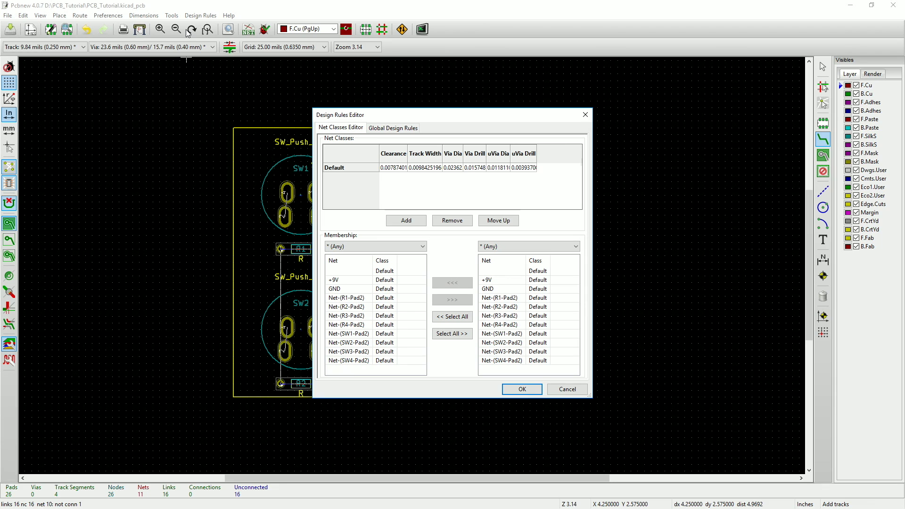
{"action": "left_click", "coordinate": [399, 128]}
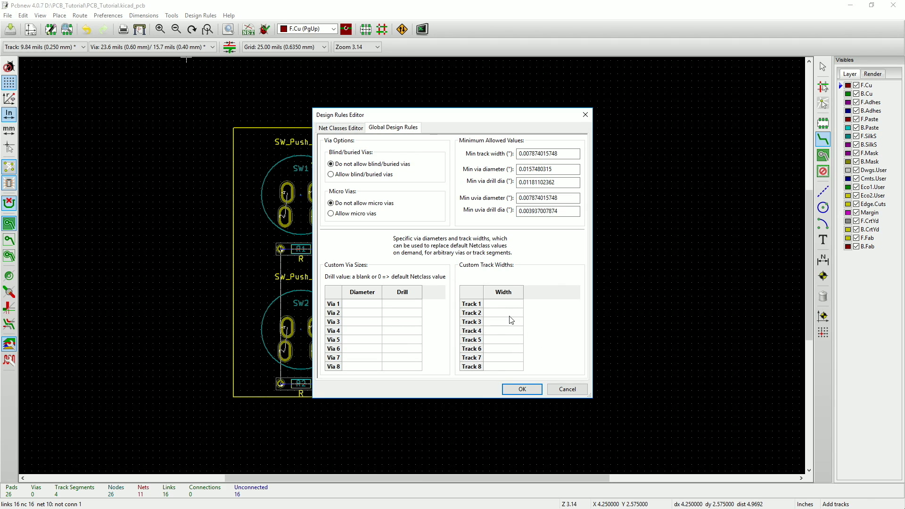
{"action": "left_click", "coordinate": [496, 304]}
{"action": "type", "text": "0.007"}
{"action": "left_click", "coordinate": [521, 389]}
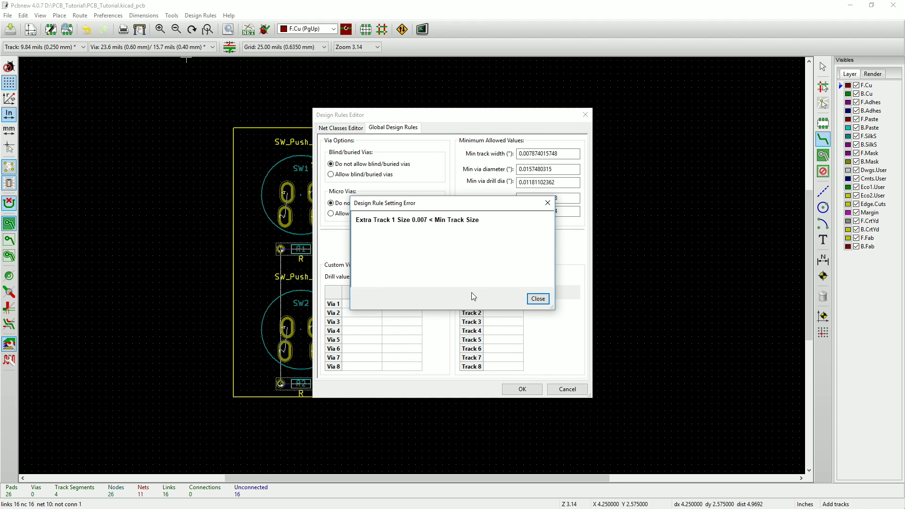
{"action": "left_click", "coordinate": [536, 299]}
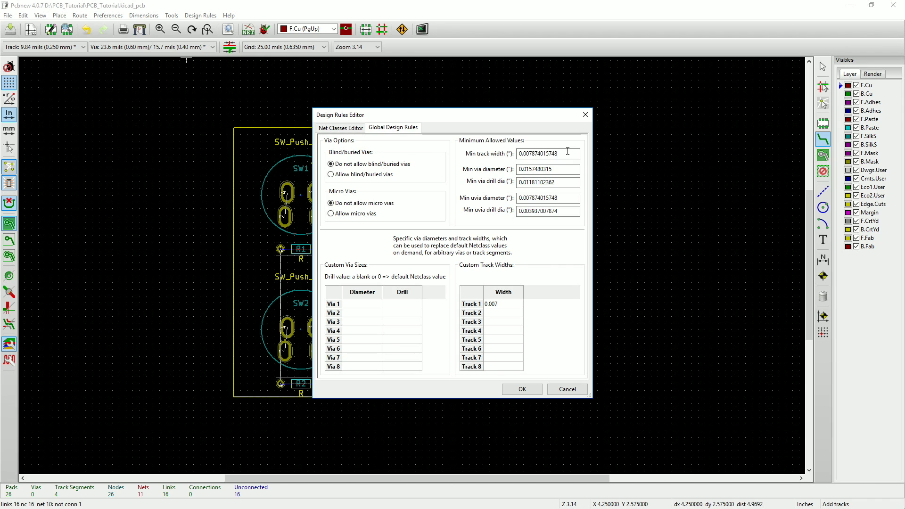
{"action": "left_click_drag", "start_coordinate": [567, 152], "coordinate": [530, 159]}
{"action": "type", "text": "6"}
{"action": "left_click", "coordinate": [521, 389]}
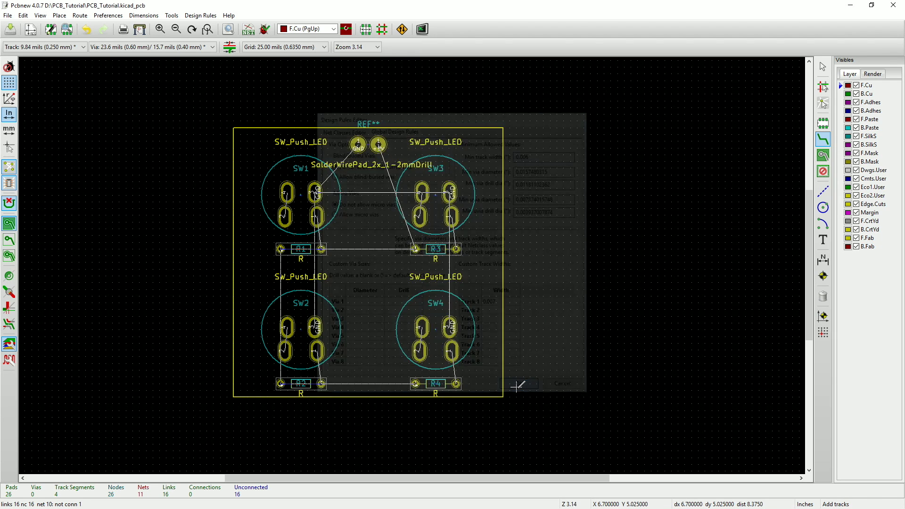
Step: Add 0.02 in as the second custom track width, keeping the first at 0.007
{"action": "left_click", "coordinate": [202, 15]}
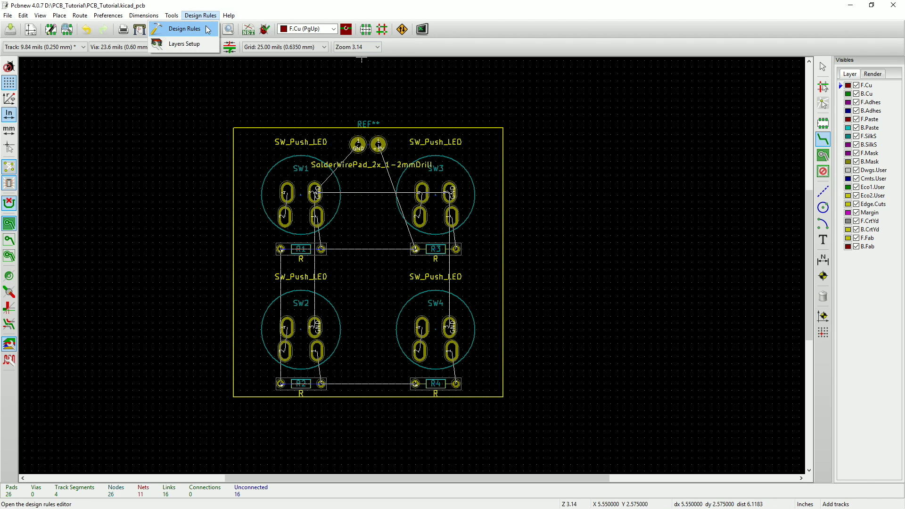
{"action": "left_click", "coordinate": [207, 30]}
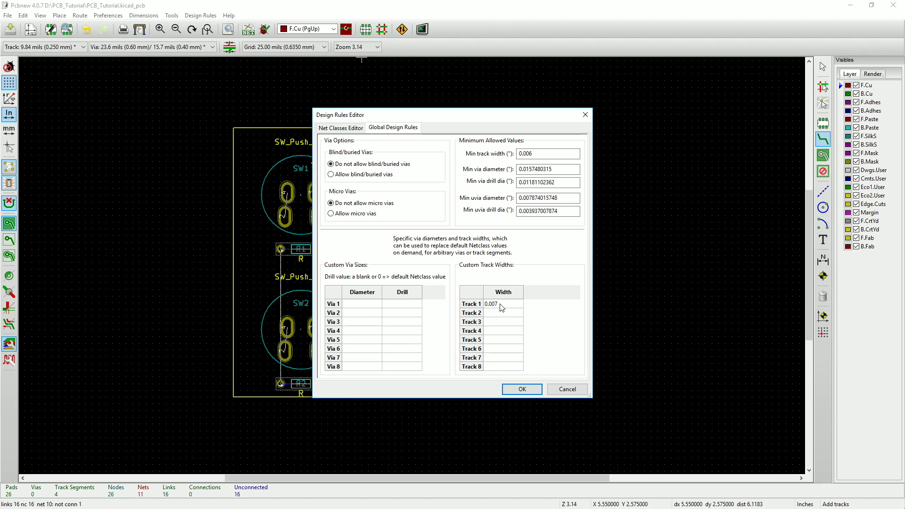
{"action": "double_click", "coordinate": [502, 304]}
{"action": "left_click", "coordinate": [502, 304]}
{"action": "left_click", "coordinate": [500, 313]}
{"action": "type", "text": "0.02"}
{"action": "left_click", "coordinate": [525, 389]}
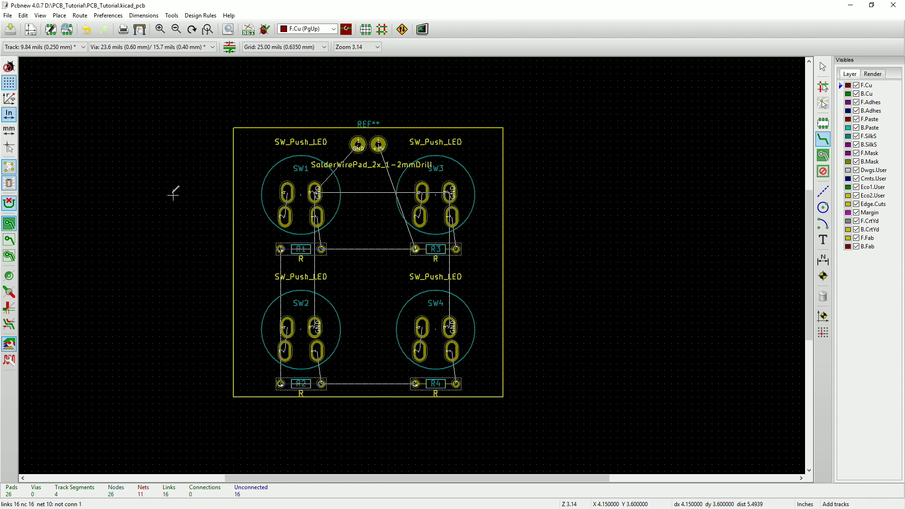
Step: Cancel a stray track and choose Track: 20.00 mils (0.508 mm) as the width
{"action": "left_click", "coordinate": [83, 46]}
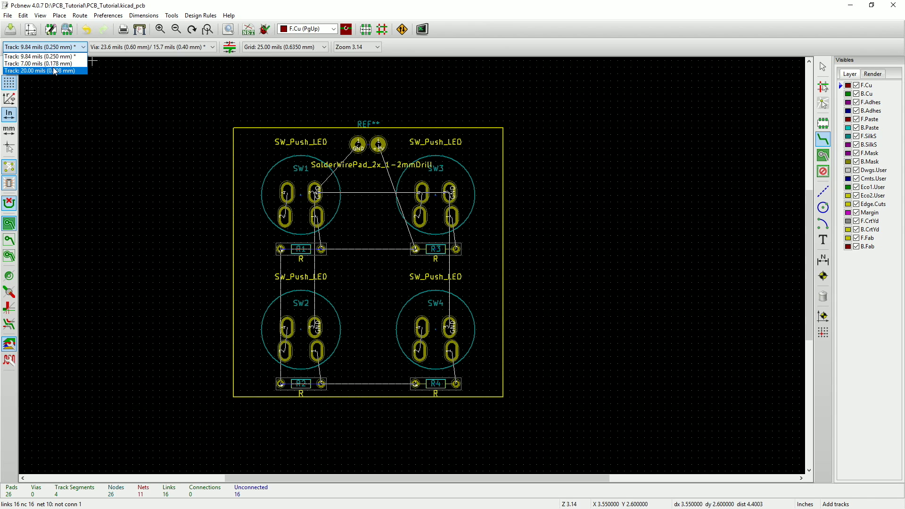
{"action": "left_click", "coordinate": [182, 71]}
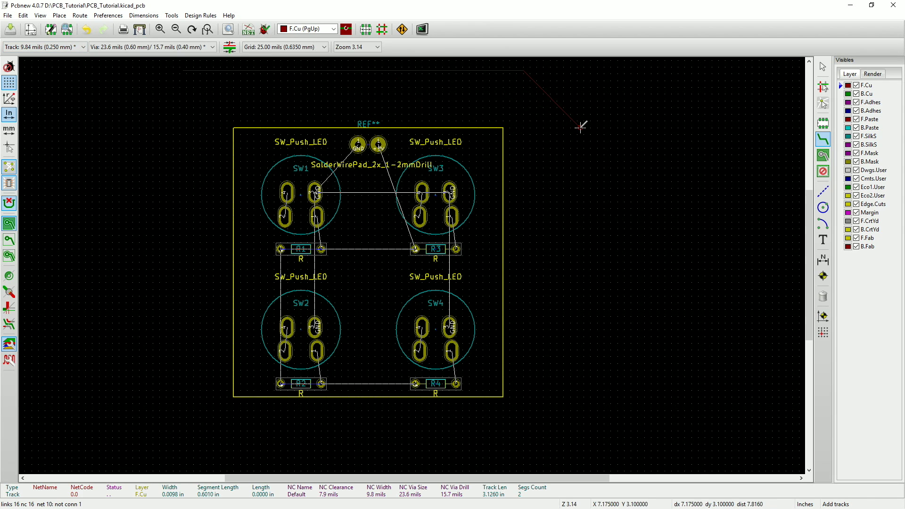
{"action": "key", "text": "Escape"}
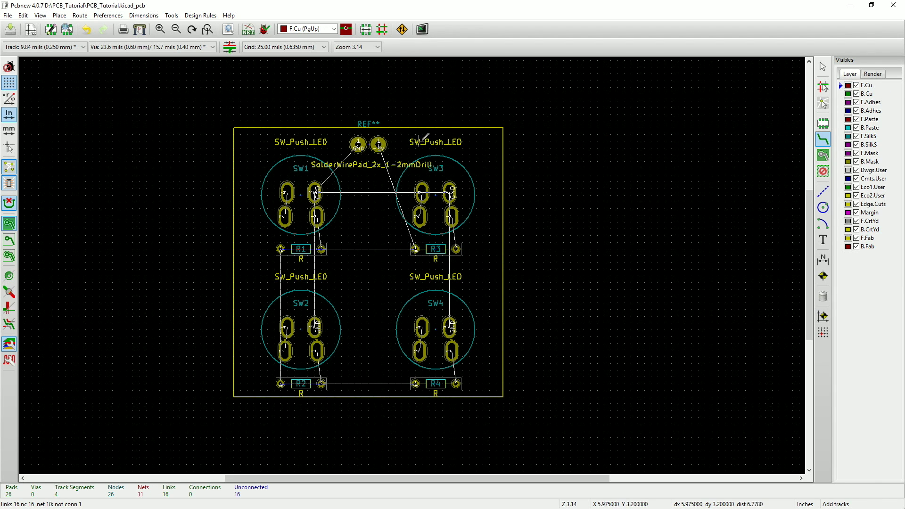
{"action": "left_click", "coordinate": [73, 48]}
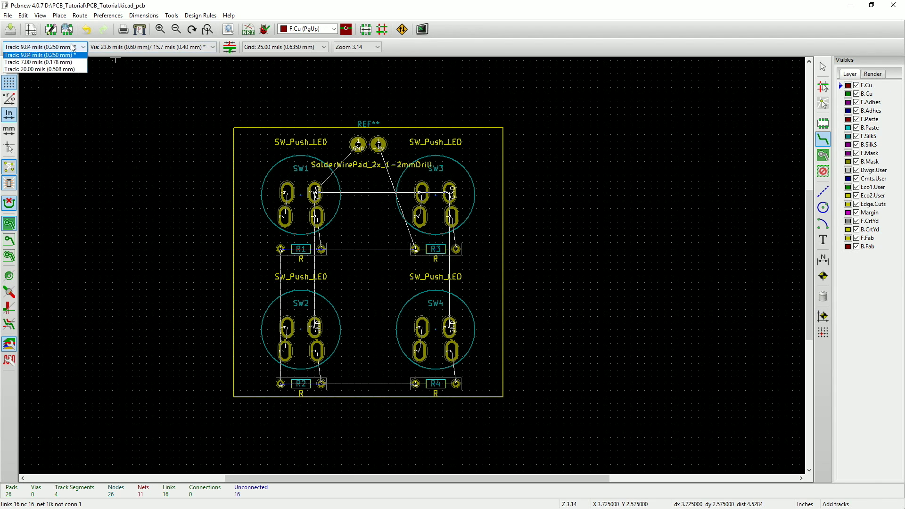
{"action": "left_click", "coordinate": [47, 70]}
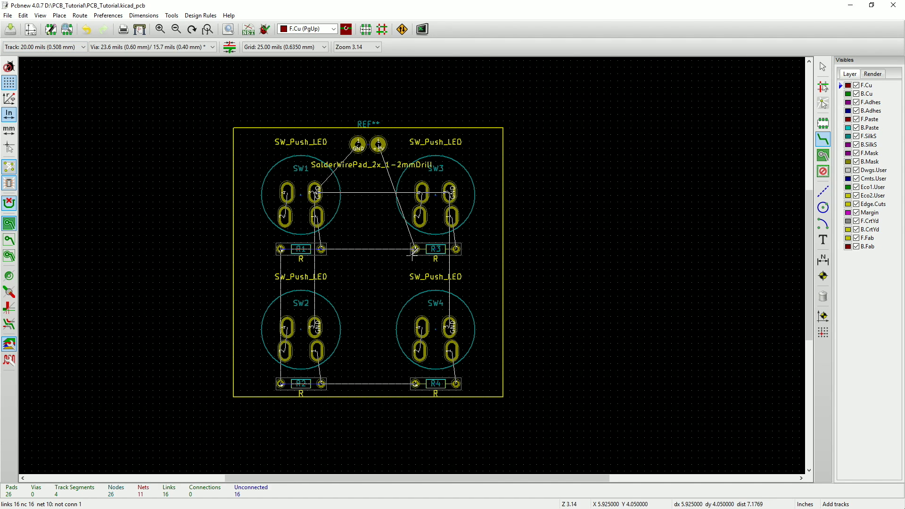
Step: Route the +9V trunk from the right solder pad down to R4, joining R3 onto it
{"action": "scroll", "coordinate": [414, 252], "scroll_direction": "up", "scroll_amount": 1}
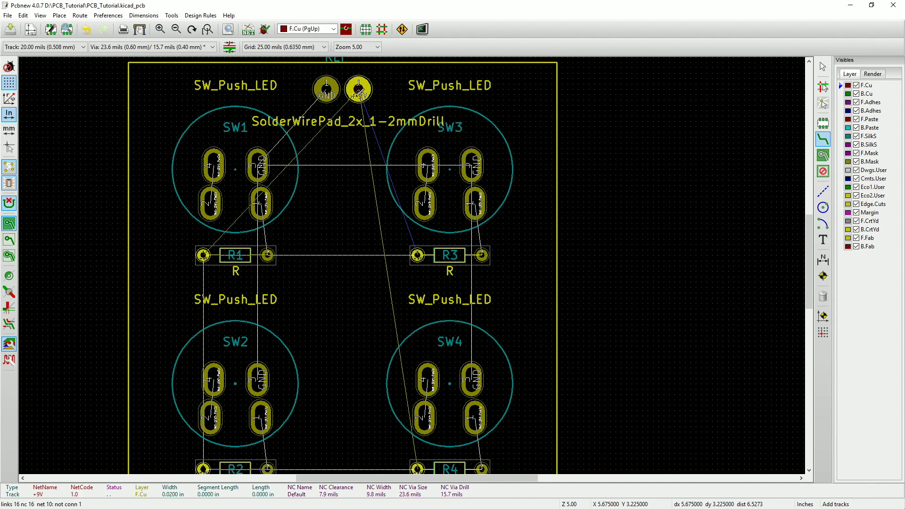
{"action": "left_click", "coordinate": [359, 89]}
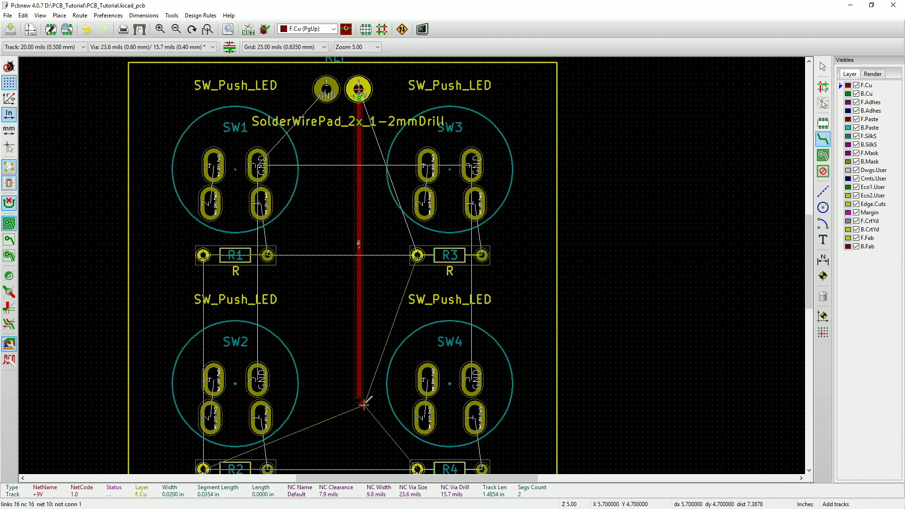
{"action": "scroll", "coordinate": [370, 411], "scroll_direction": "down", "scroll_amount": 1}
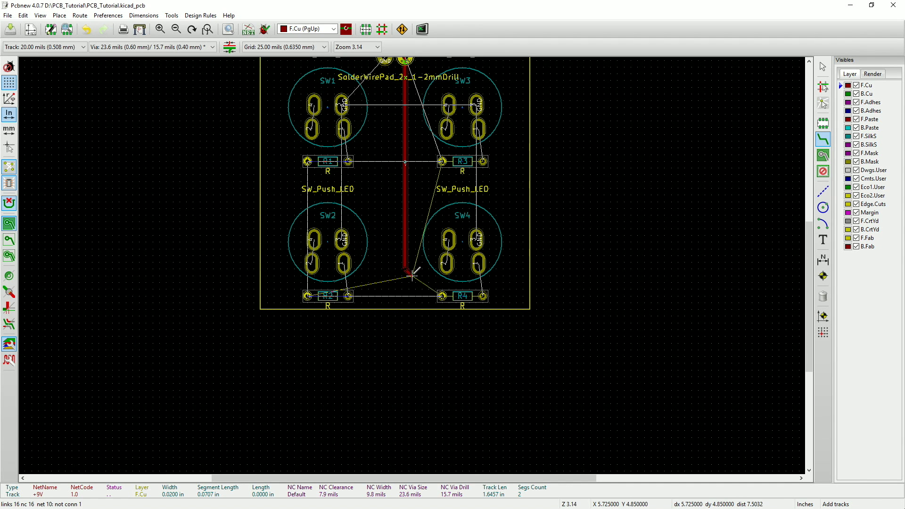
{"action": "left_click", "coordinate": [442, 296]}
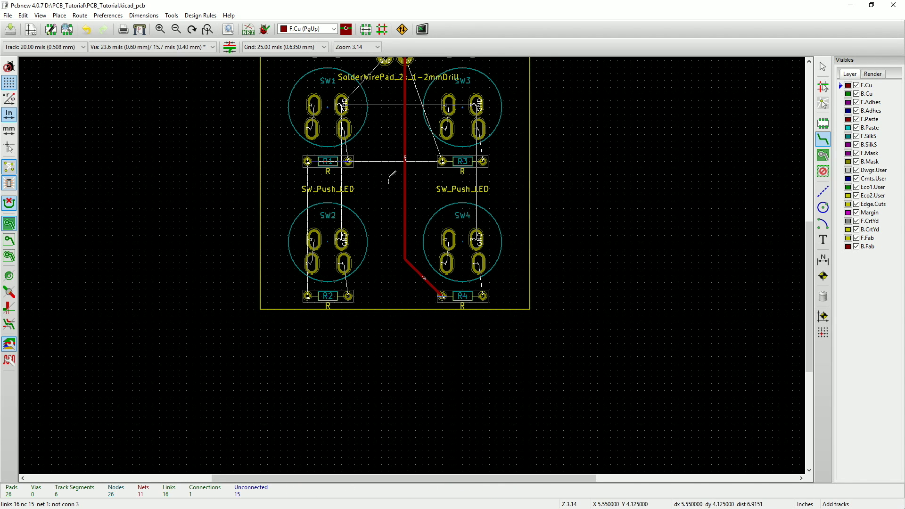
{"action": "scroll", "coordinate": [423, 140], "scroll_direction": "up", "scroll_amount": 1}
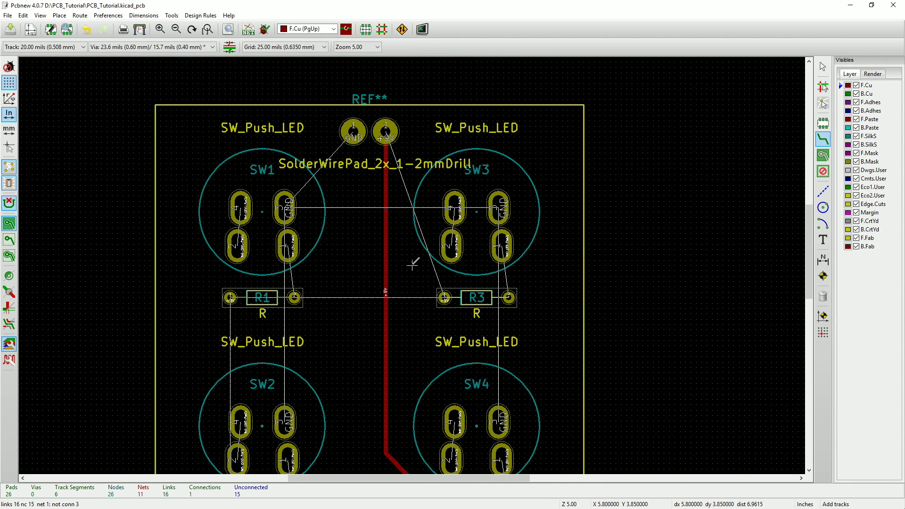
{"action": "left_click", "coordinate": [443, 296]}
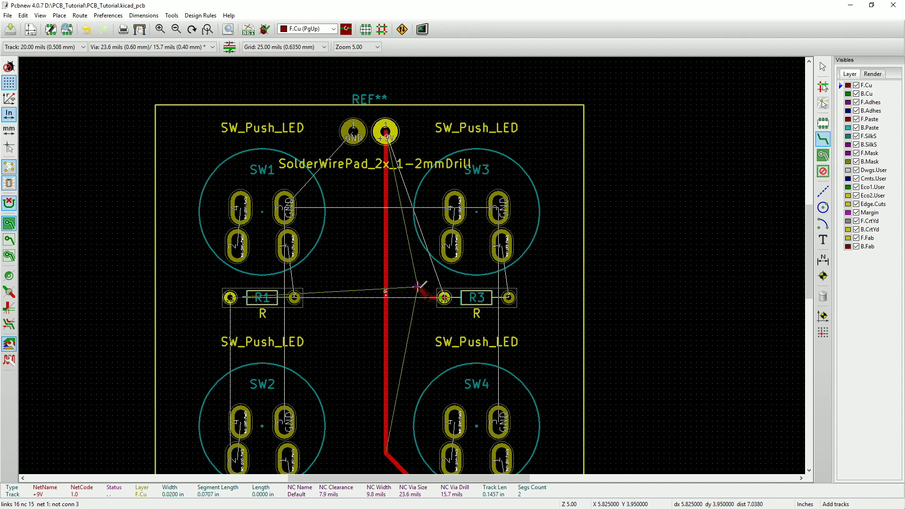
{"action": "double_click", "coordinate": [386, 254]}
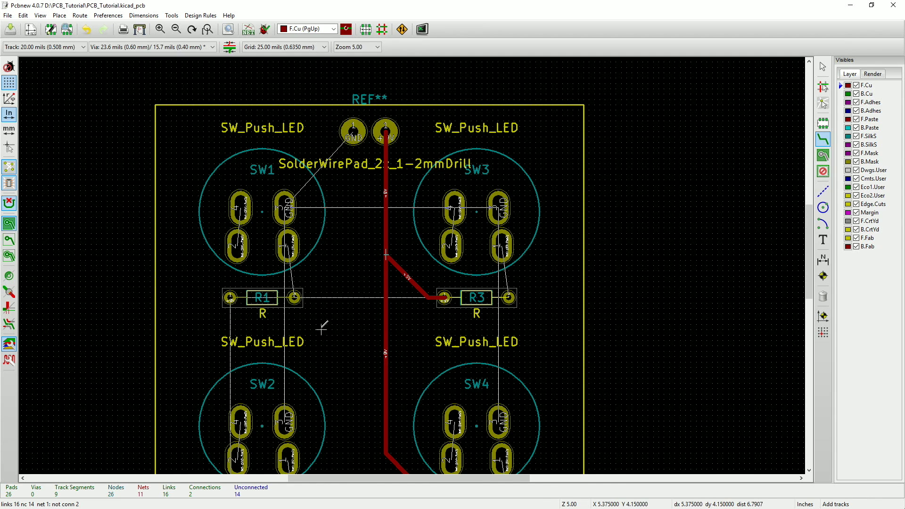
Step: Route R1's +9V track with a bend and horizontal run onto the trunk
{"action": "left_click", "coordinate": [230, 296]}
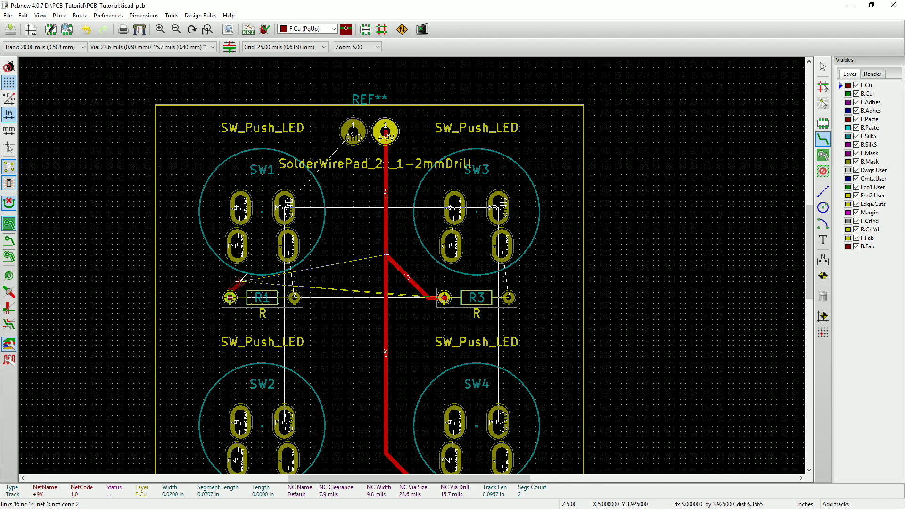
{"action": "left_click", "coordinate": [241, 281]}
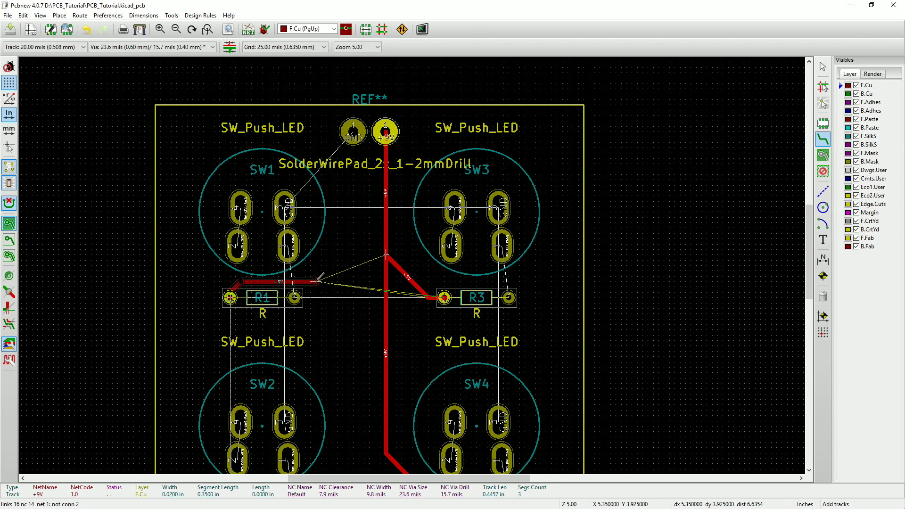
{"action": "left_click", "coordinate": [360, 281]}
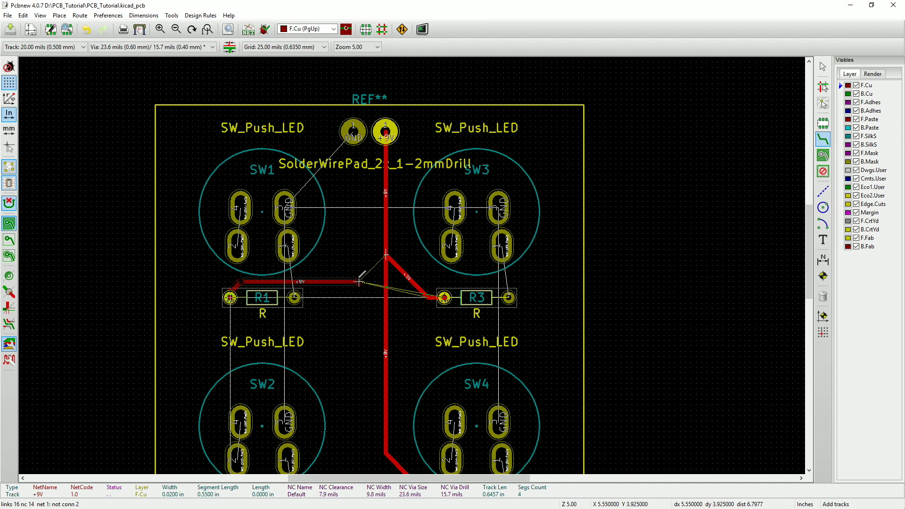
{"action": "double_click", "coordinate": [386, 256]}
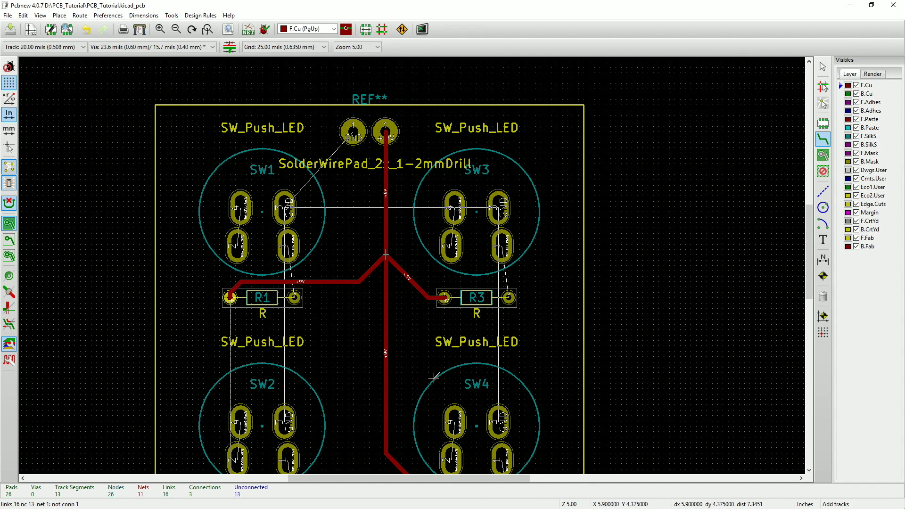
{"action": "scroll", "coordinate": [402, 386], "scroll_direction": "down", "scroll_amount": 2}
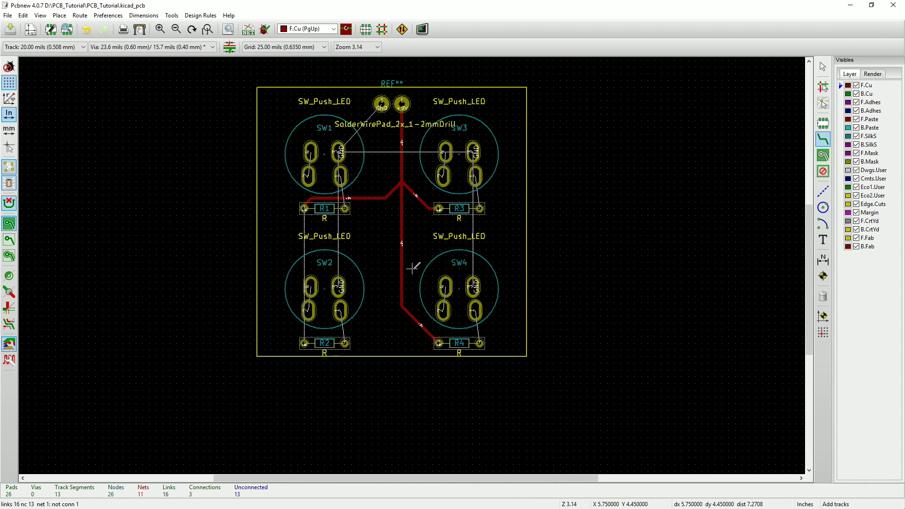
{"action": "scroll", "coordinate": [413, 264], "scroll_direction": "up", "scroll_amount": 3}
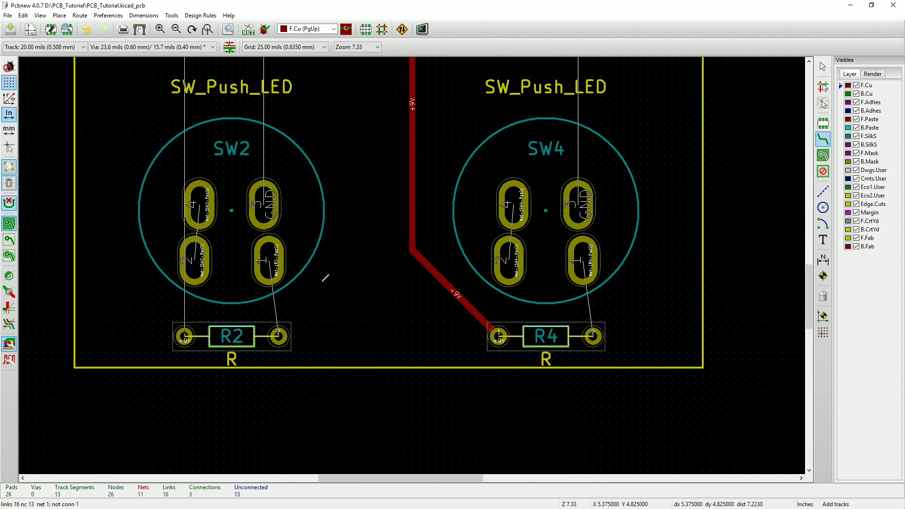
Step: Route R2's +9V track with a corner to the +9V junction
{"action": "left_click", "coordinate": [184, 336]}
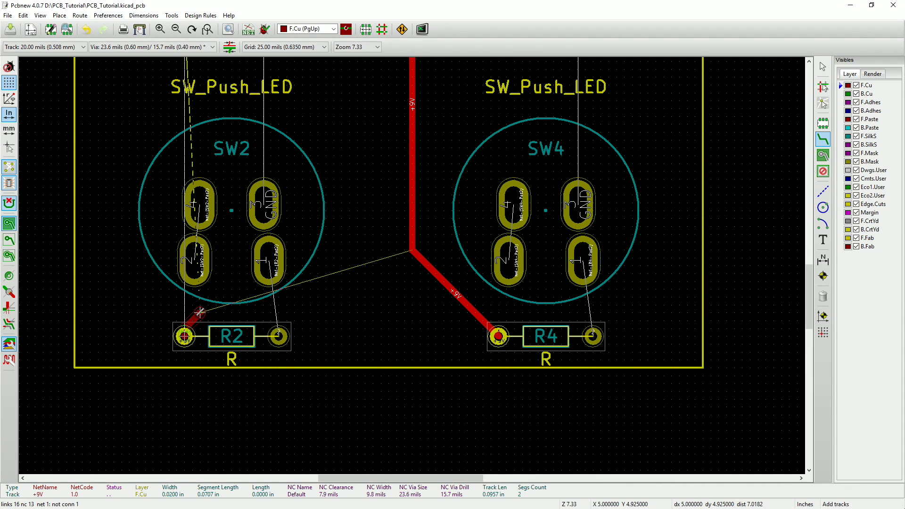
{"action": "left_click", "coordinate": [200, 312]}
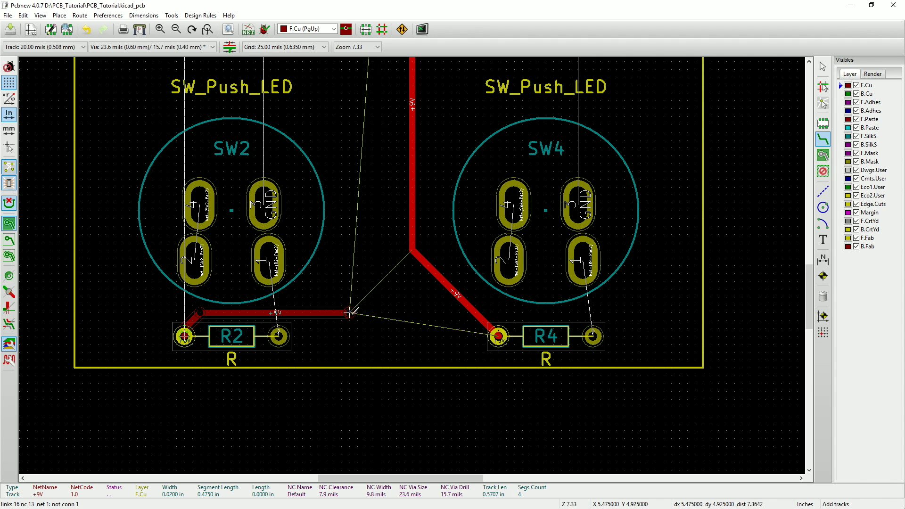
{"action": "left_click", "coordinate": [412, 250]}
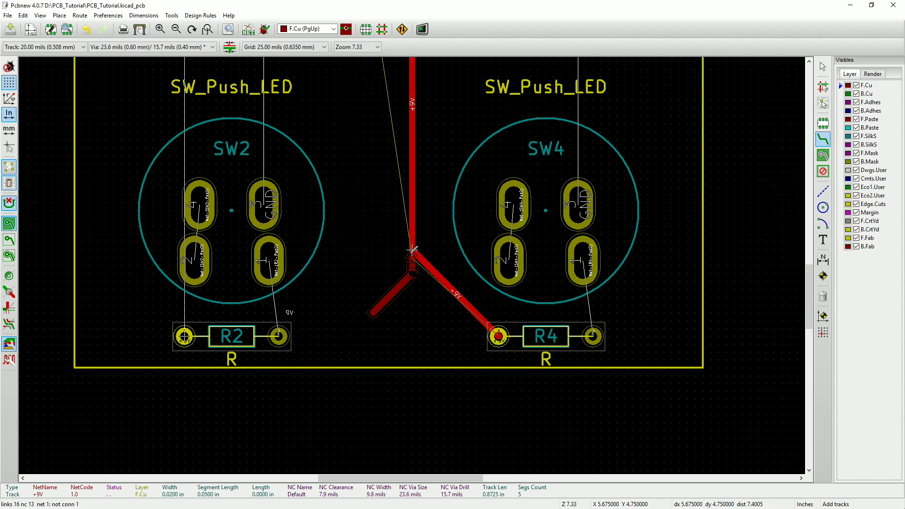
{"action": "left_click", "coordinate": [412, 249]}
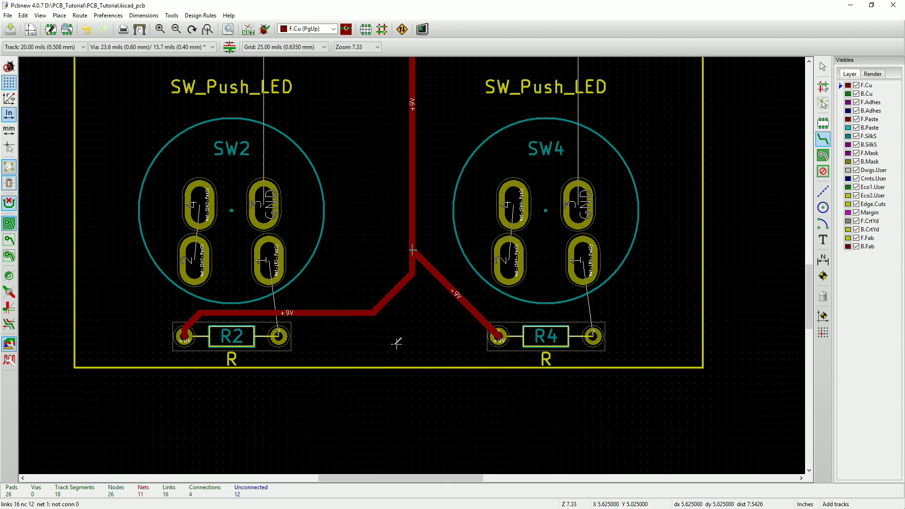
{"action": "scroll", "coordinate": [413, 264], "scroll_direction": "down", "scroll_amount": 3}
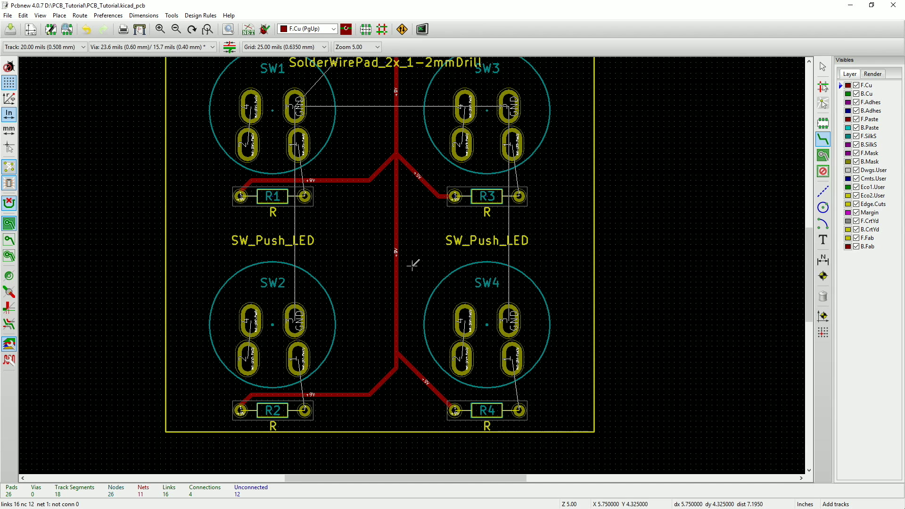
{"action": "scroll", "coordinate": [413, 264], "scroll_direction": "down", "scroll_amount": 2}
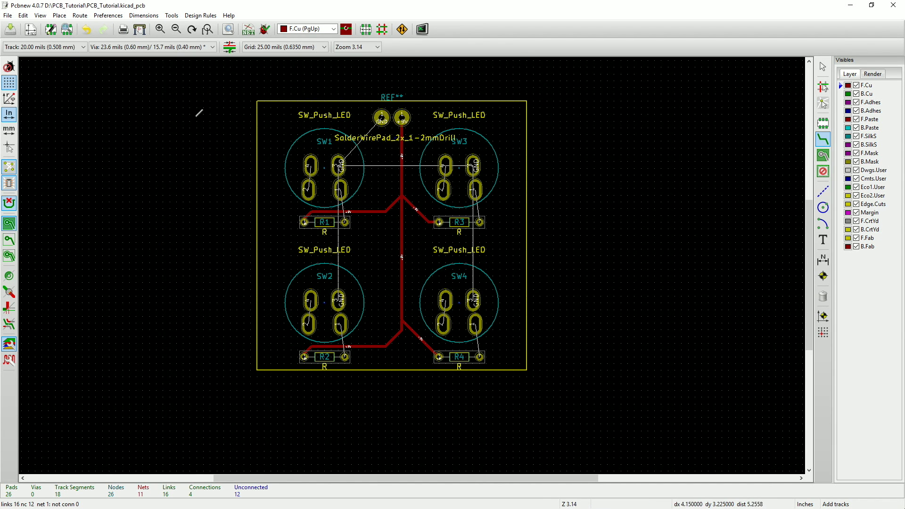
{"action": "left_click", "coordinate": [83, 47]}
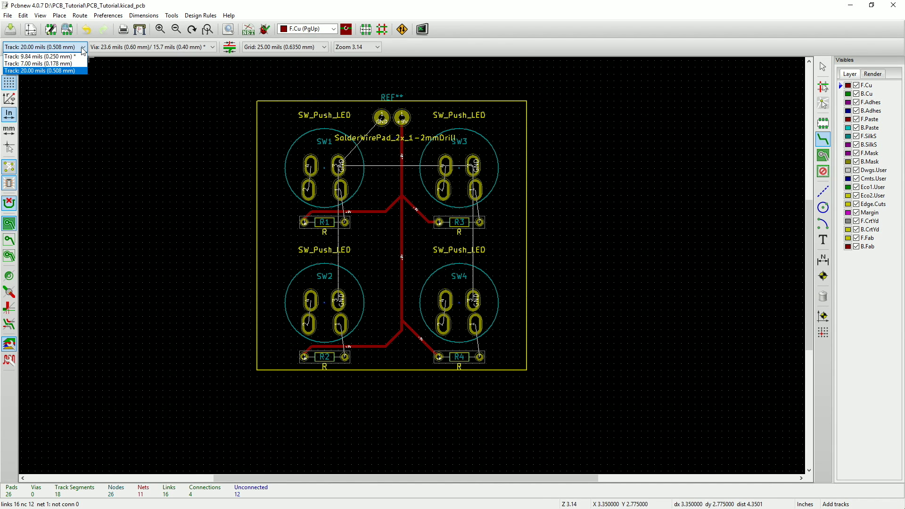
{"action": "left_click", "coordinate": [37, 64]}
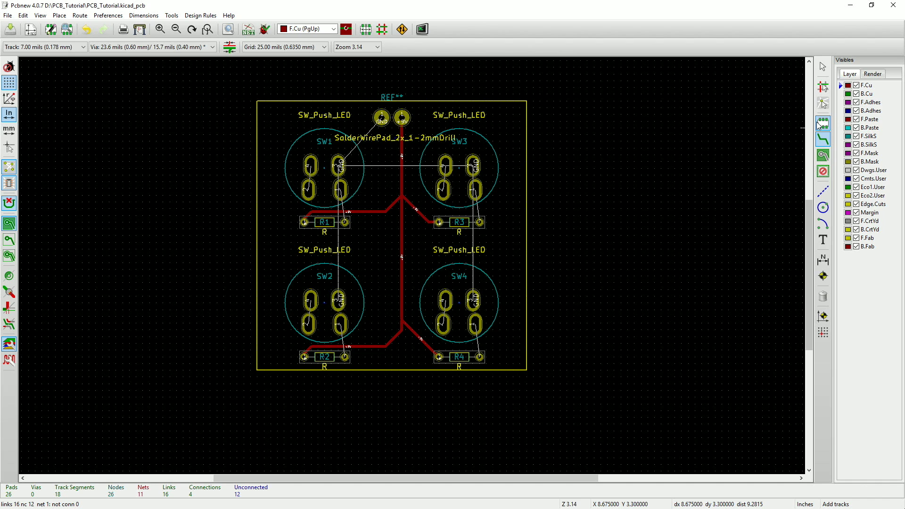
Step: Make B.Cu the active layer and join pad 2 to pad 4 on SW1 and SW3
{"action": "left_click", "coordinate": [842, 94]}
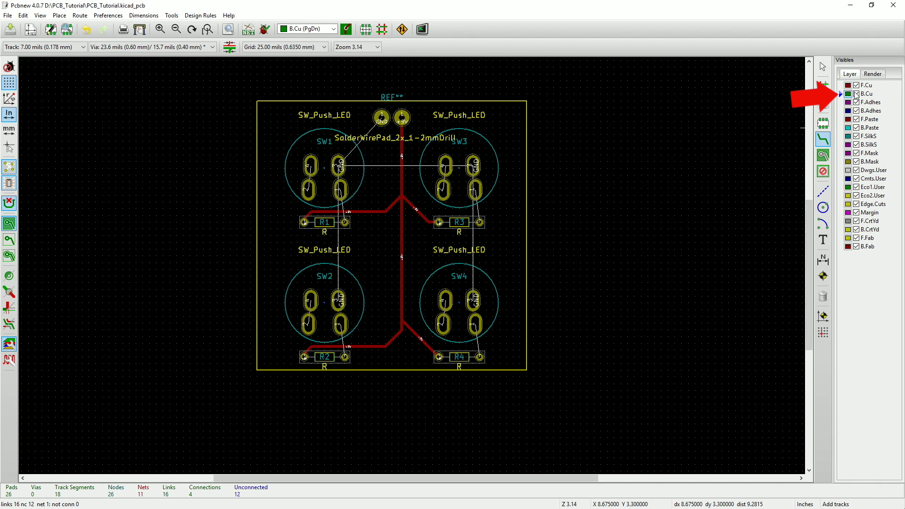
{"action": "scroll", "coordinate": [385, 174], "scroll_direction": "down", "scroll_amount": 1}
{"action": "scroll", "coordinate": [402, 268], "scroll_direction": "up", "scroll_amount": 1}
{"action": "scroll", "coordinate": [402, 268], "scroll_direction": "up", "scroll_amount": 2}
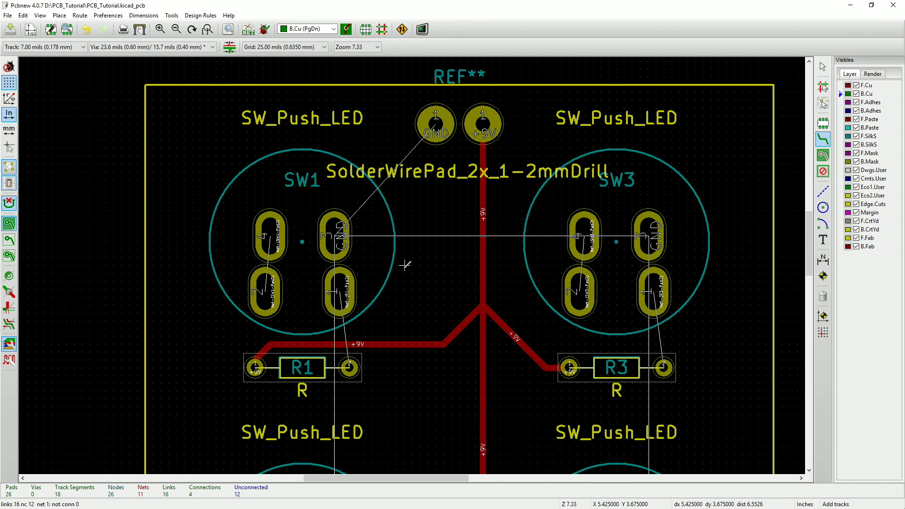
{"action": "left_click", "coordinate": [266, 290]}
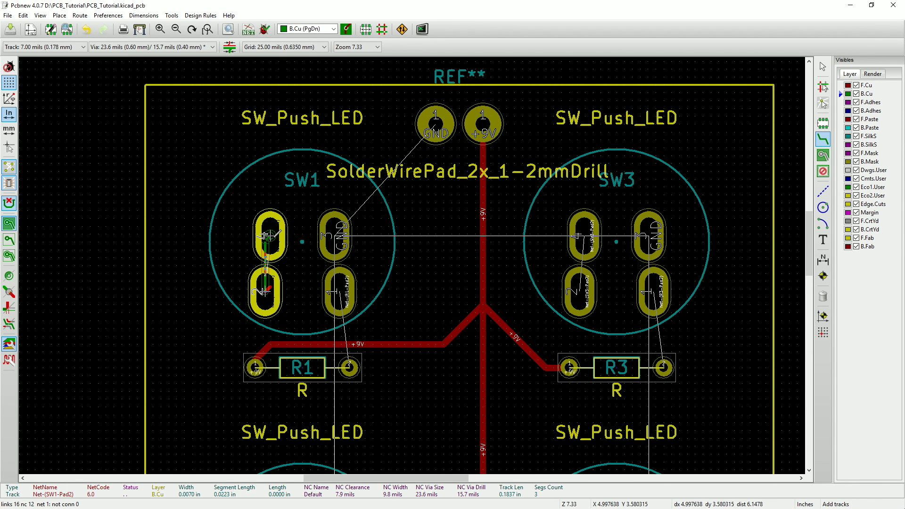
{"action": "left_click", "coordinate": [266, 235]}
{"action": "left_click", "coordinate": [581, 290]}
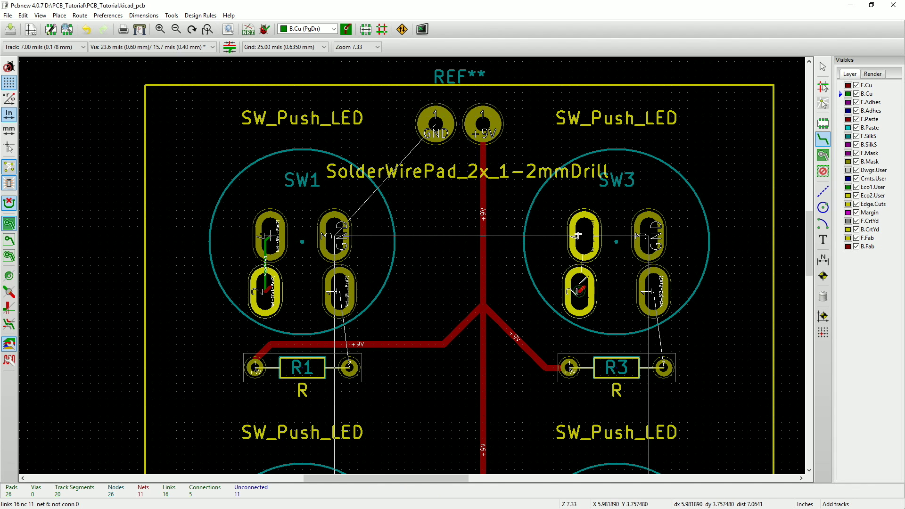
{"action": "left_click", "coordinate": [581, 235]}
Step: Join pad 2 to pad 4 on SW2 and SW4 with back-copper tracks
{"action": "scroll", "coordinate": [562, 315], "scroll_direction": "down", "scroll_amount": 1}
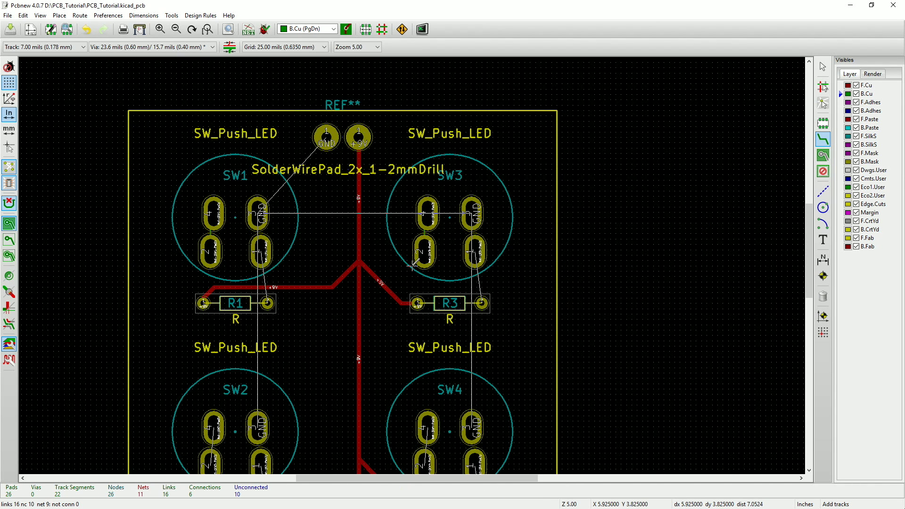
{"action": "scroll", "coordinate": [306, 391], "scroll_direction": "down", "scroll_amount": 1}
{"action": "scroll", "coordinate": [408, 259], "scroll_direction": "up", "scroll_amount": 1}
{"action": "scroll", "coordinate": [410, 261], "scroll_direction": "up", "scroll_amount": 1}
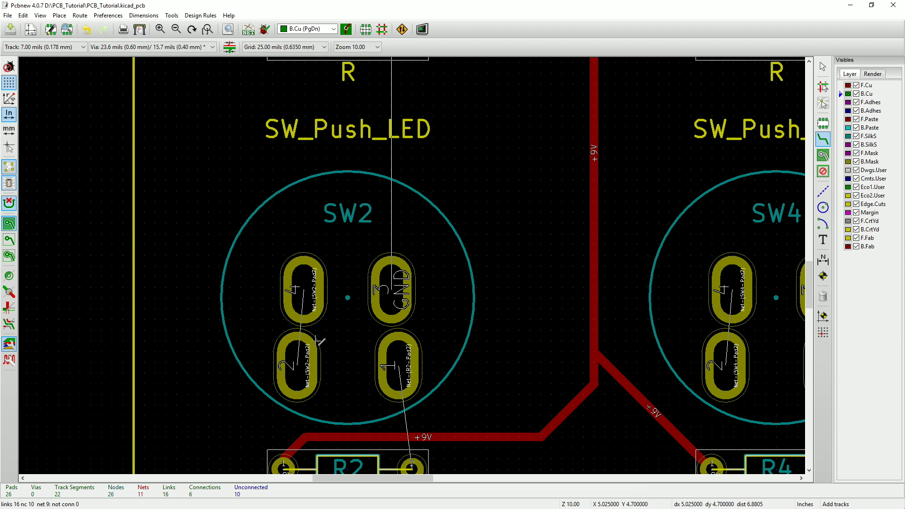
{"action": "left_click", "coordinate": [298, 364]}
{"action": "left_click", "coordinate": [303, 289]}
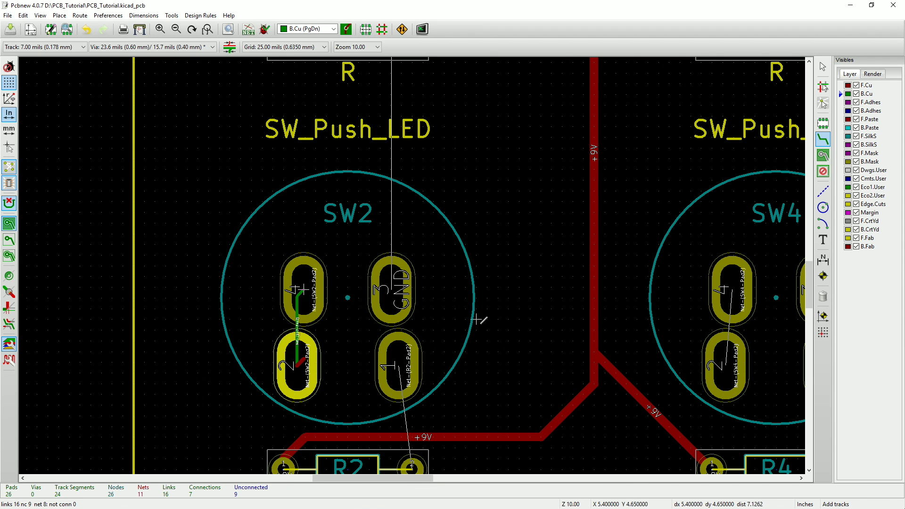
{"action": "scroll", "coordinate": [477, 319], "scroll_direction": "down", "scroll_amount": 1}
{"action": "scroll", "coordinate": [501, 263], "scroll_direction": "down", "scroll_amount": 1}
{"action": "scroll", "coordinate": [475, 263], "scroll_direction": "up", "scroll_amount": 1}
{"action": "scroll", "coordinate": [474, 262], "scroll_direction": "up", "scroll_amount": 1}
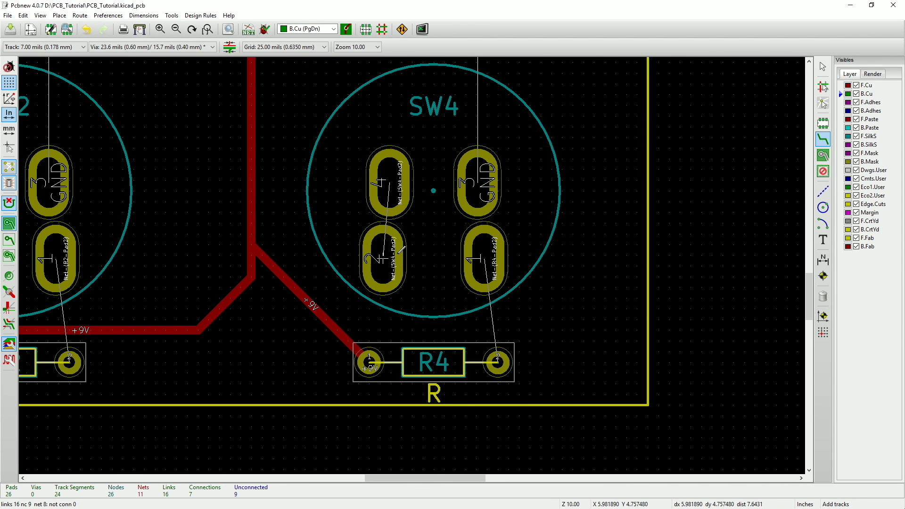
{"action": "left_click", "coordinate": [400, 252]}
{"action": "left_click", "coordinate": [389, 186]}
Step: Switch the track width to 9.84 mils and make F.Cu the active layer
{"action": "scroll", "coordinate": [408, 219], "scroll_direction": "down", "scroll_amount": 1}
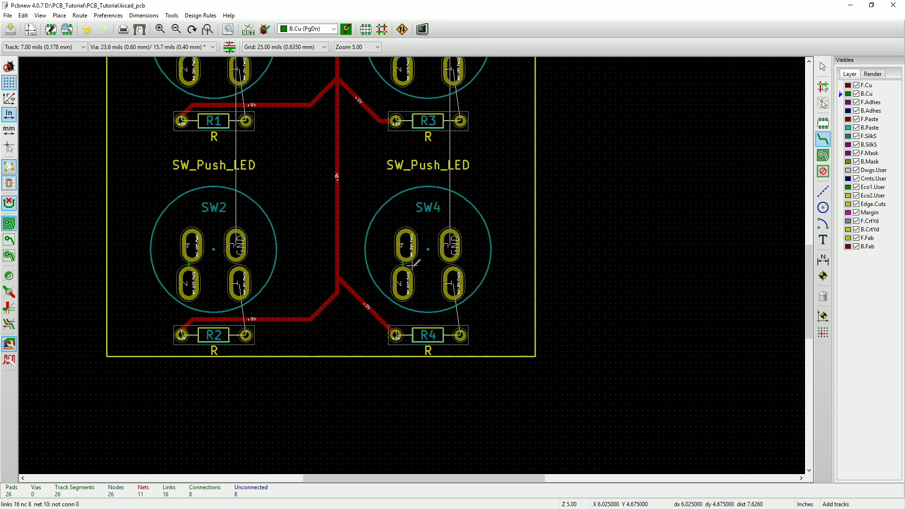
{"action": "scroll", "coordinate": [414, 262], "scroll_direction": "up", "scroll_amount": 1}
{"action": "scroll", "coordinate": [415, 261], "scroll_direction": "up", "scroll_amount": 4}
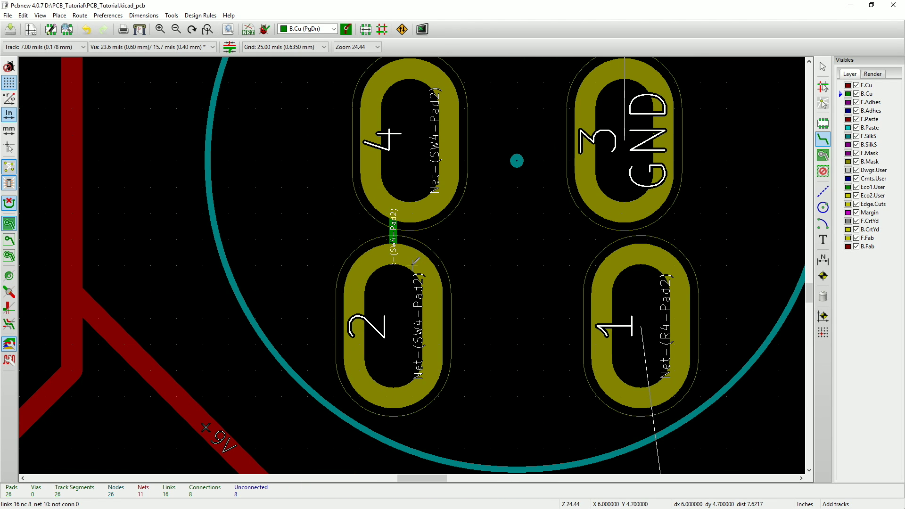
{"action": "scroll", "coordinate": [415, 263], "scroll_direction": "down", "scroll_amount": 2}
{"action": "scroll", "coordinate": [411, 262], "scroll_direction": "down", "scroll_amount": 1}
{"action": "scroll", "coordinate": [411, 262], "scroll_direction": "up", "scroll_amount": 1}
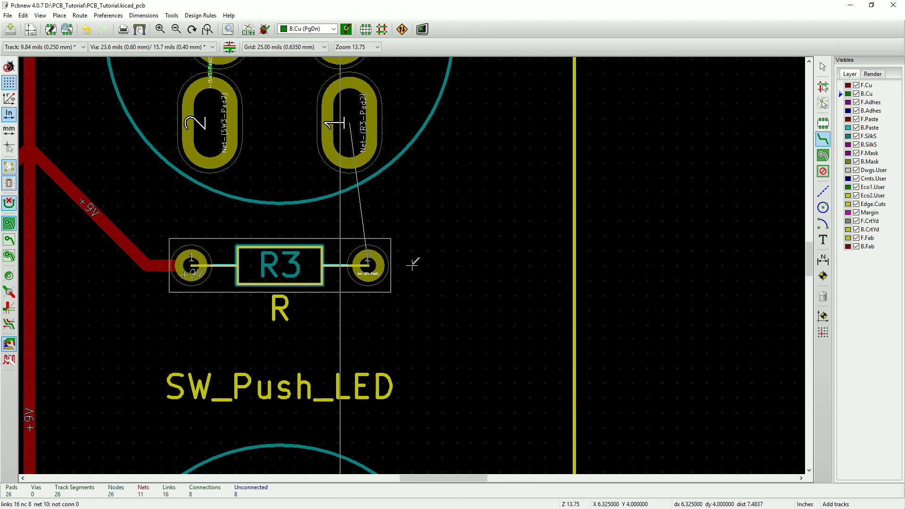
{"action": "key", "text": "w"}
{"action": "left_click", "coordinate": [848, 85]}
Step: Route front-copper tracks from R3 pad 2 to SW3 pad 1 and from R4 pad 2 to SW4 pad 1
{"action": "left_click", "coordinate": [369, 258]}
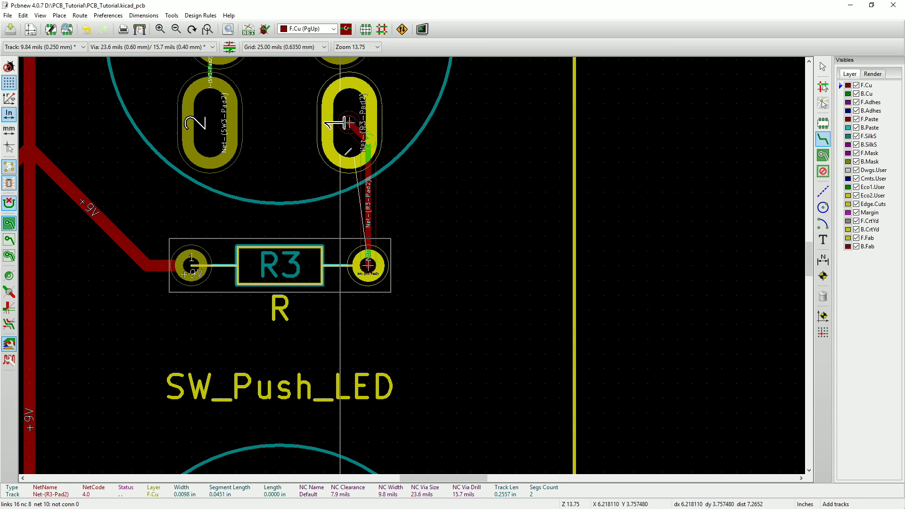
{"action": "double_click", "coordinate": [349, 124]}
{"action": "scroll", "coordinate": [383, 206], "scroll_direction": "down", "scroll_amount": 3}
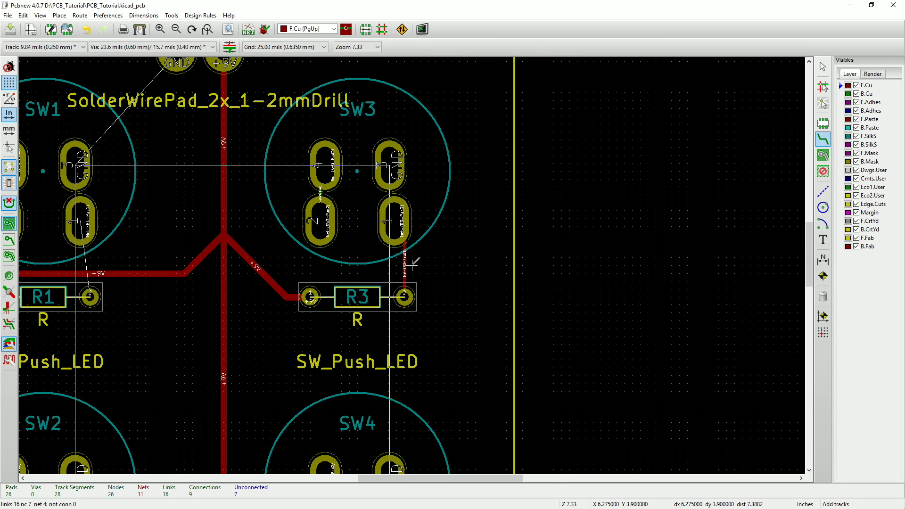
{"action": "scroll", "coordinate": [424, 373], "scroll_direction": "down", "scroll_amount": 1}
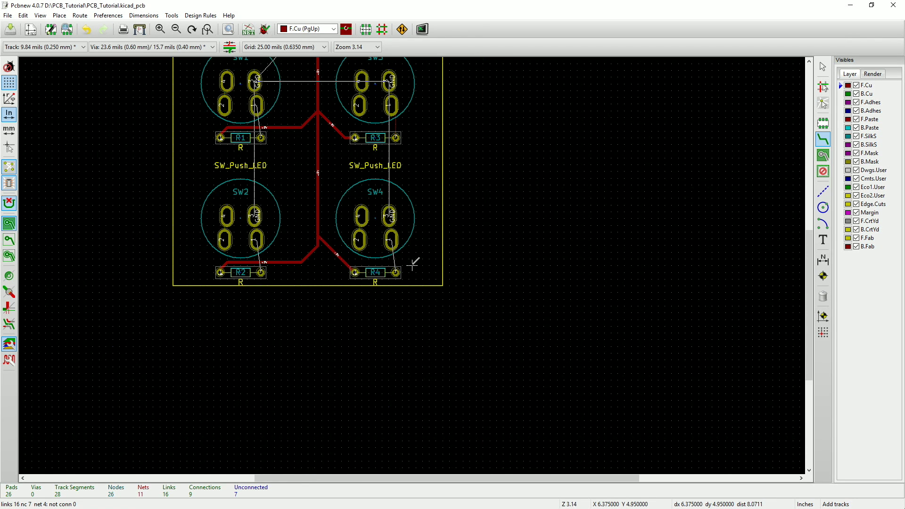
{"action": "scroll", "coordinate": [414, 259], "scroll_direction": "up", "scroll_amount": 3}
{"action": "left_click", "coordinate": [370, 302]}
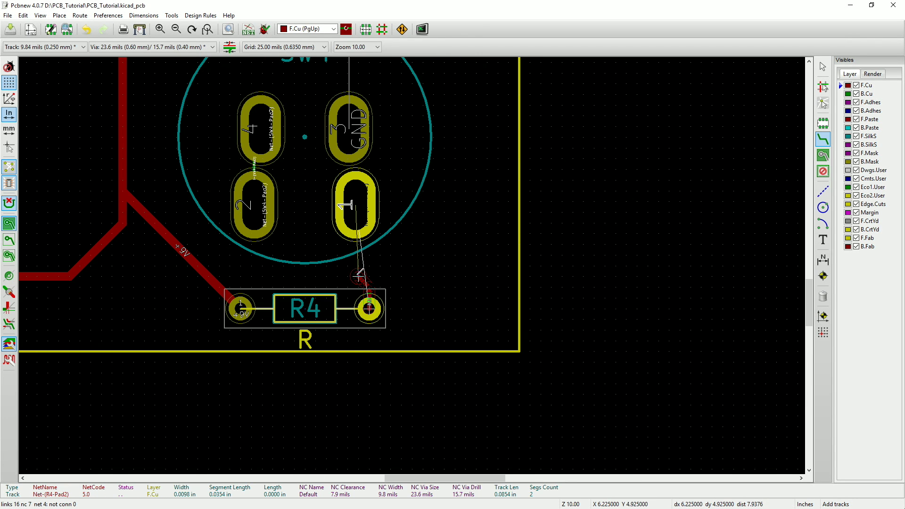
{"action": "left_click", "coordinate": [354, 204]}
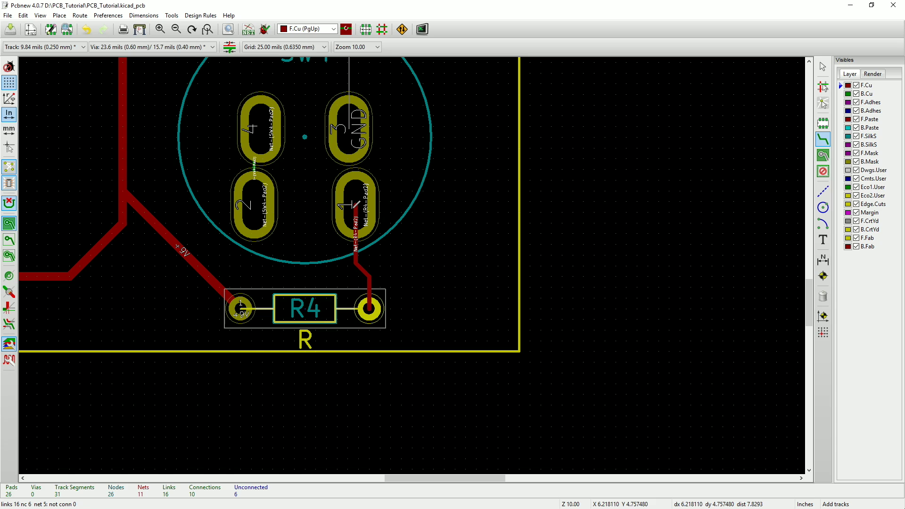
{"action": "scroll", "coordinate": [363, 197], "scroll_direction": "down", "scroll_amount": 4}
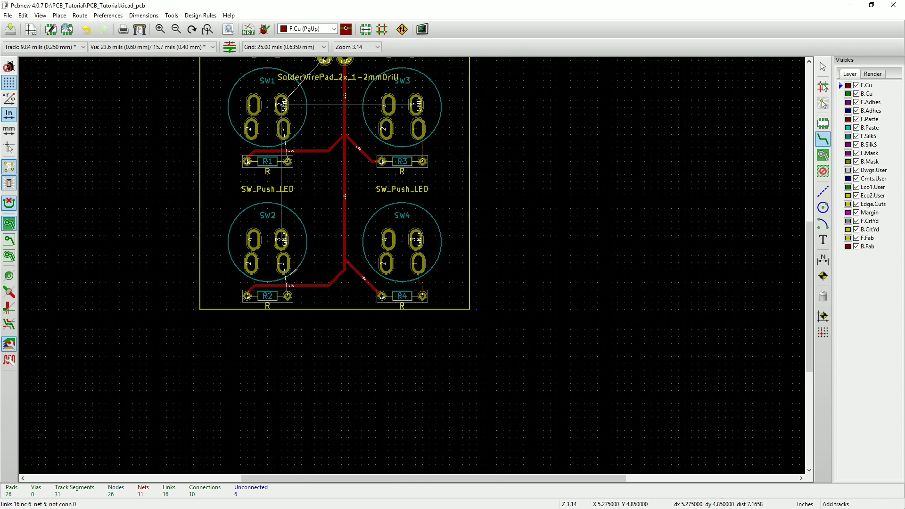
{"action": "scroll", "coordinate": [311, 128], "scroll_direction": "down", "scroll_amount": 1}
{"action": "scroll", "coordinate": [511, 297], "scroll_direction": "up", "scroll_amount": 3}
{"action": "scroll", "coordinate": [379, 251], "scroll_direction": "up", "scroll_amount": 2}
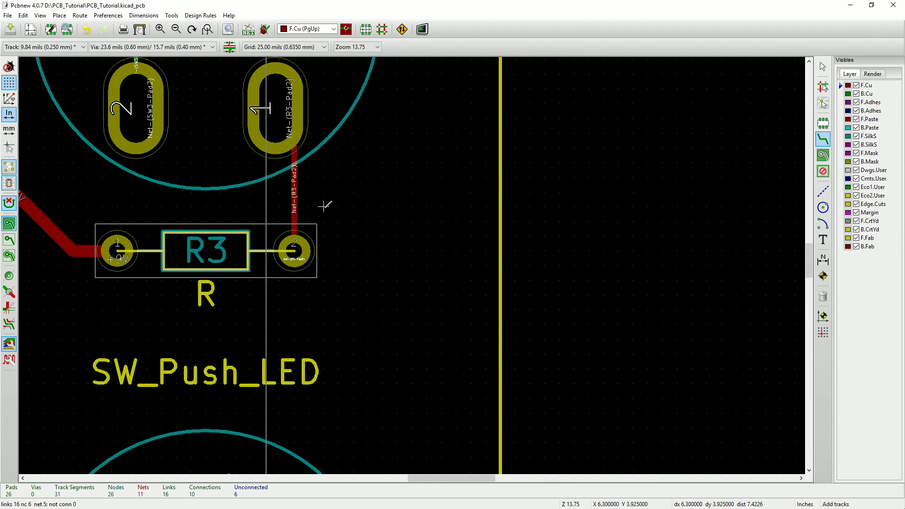
Step: Delete the R3–SW3 track and reroute it from R3 pad 2 to SW3 pad 1
{"action": "key", "text": "Delete"}
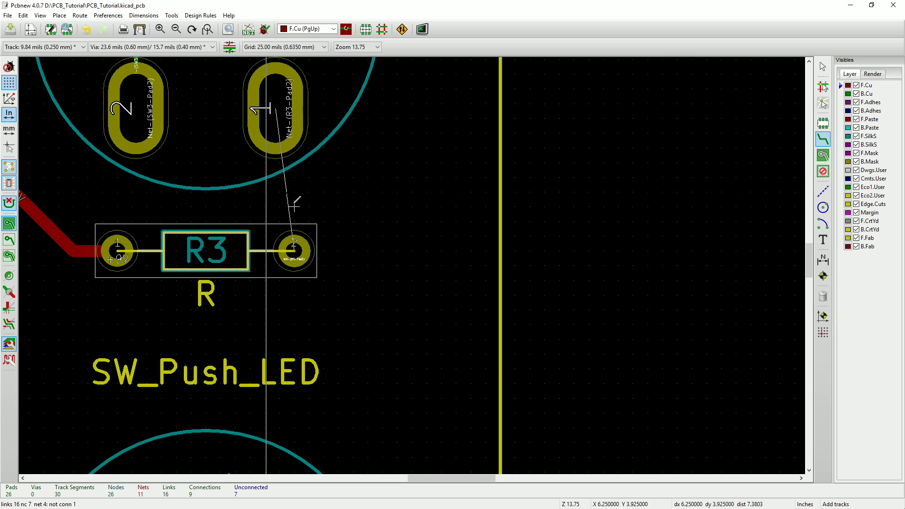
{"action": "left_click", "coordinate": [294, 250]}
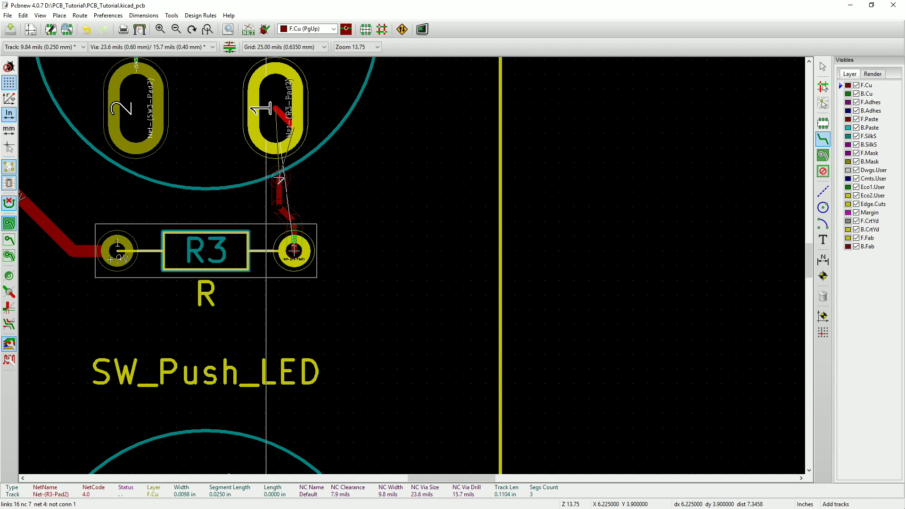
{"action": "double_click", "coordinate": [276, 127]}
{"action": "scroll", "coordinate": [324, 190], "scroll_direction": "down", "scroll_amount": 1}
{"action": "scroll", "coordinate": [413, 265], "scroll_direction": "down", "scroll_amount": 1}
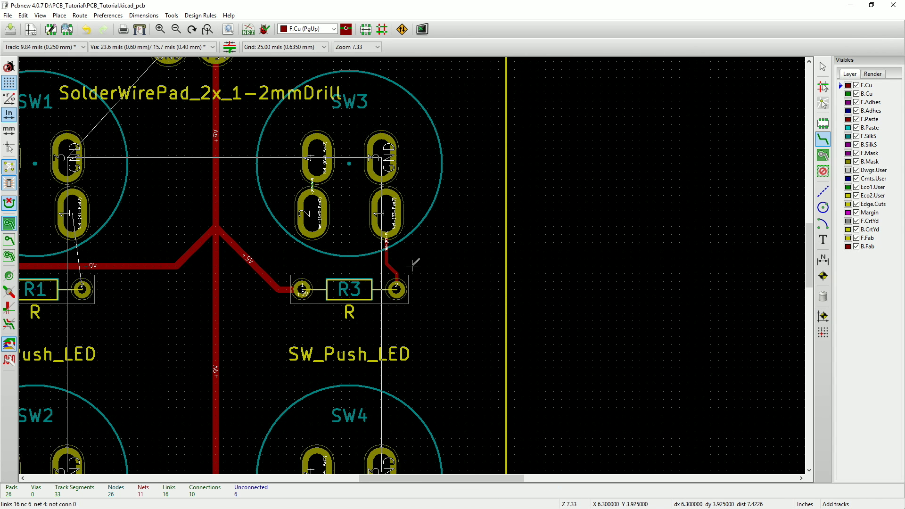
{"action": "scroll", "coordinate": [410, 264], "scroll_direction": "up", "scroll_amount": 1}
{"action": "scroll", "coordinate": [413, 264], "scroll_direction": "down", "scroll_amount": 2}
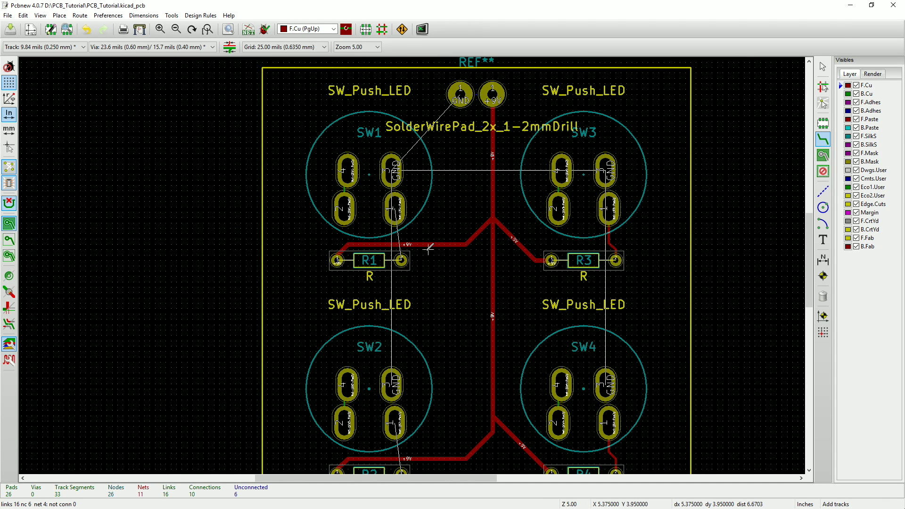
{"action": "scroll", "coordinate": [412, 264], "scroll_direction": "down", "scroll_amount": 1}
{"action": "scroll", "coordinate": [412, 265], "scroll_direction": "up", "scroll_amount": 4}
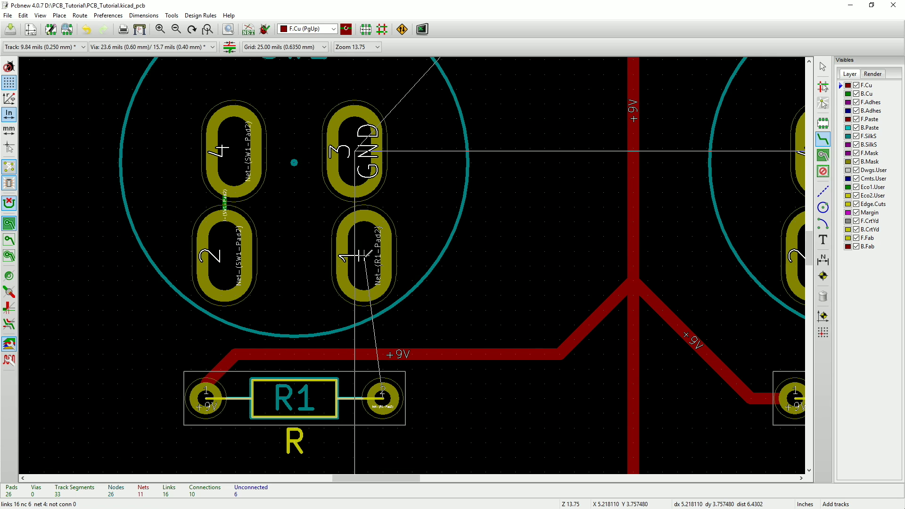
Step: Route SW1 pad 1 to R1 pad 2, dropping a via to finish the track on B.Cu
{"action": "left_click", "coordinate": [361, 255]}
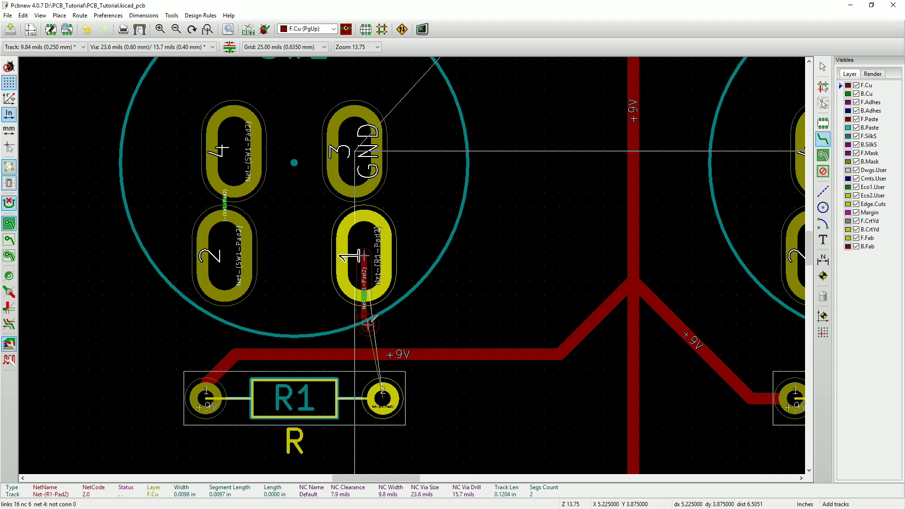
{"action": "key", "text": "v"}
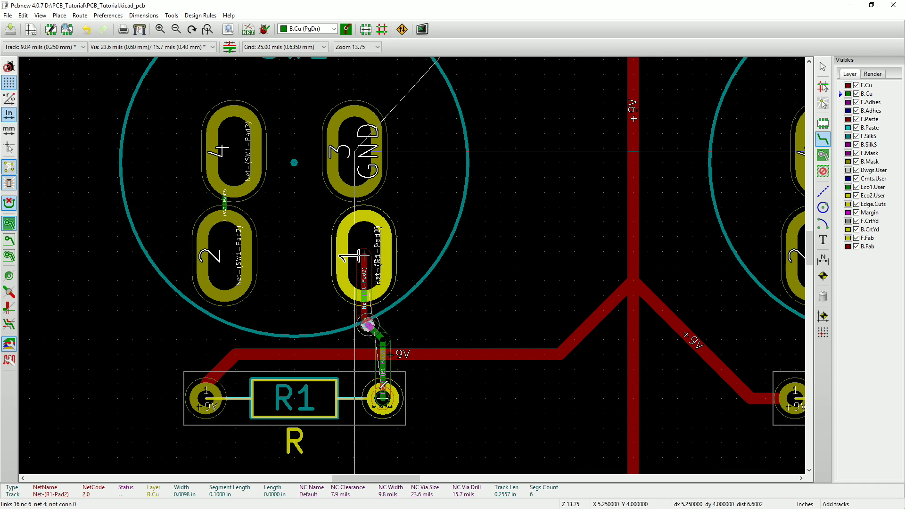
{"action": "left_click", "coordinate": [383, 398]}
{"action": "scroll", "coordinate": [458, 354], "scroll_direction": "down", "scroll_amount": 1}
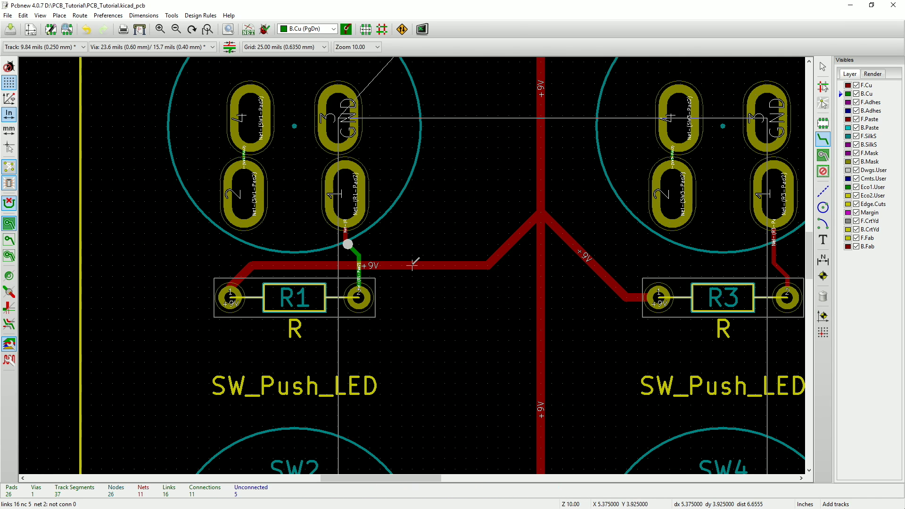
{"action": "scroll", "coordinate": [412, 265], "scroll_direction": "up", "scroll_amount": 1}
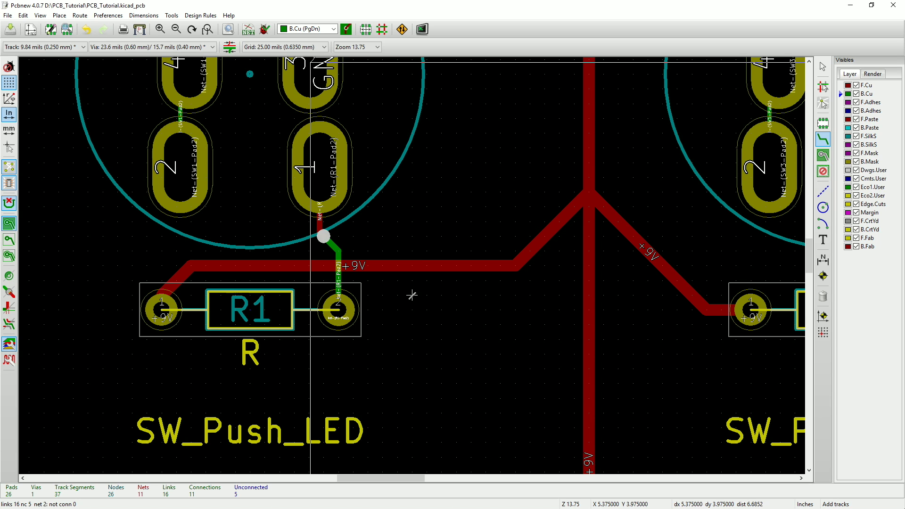
{"action": "scroll", "coordinate": [397, 382], "scroll_direction": "down", "scroll_amount": 1}
{"action": "scroll", "coordinate": [401, 383], "scroll_direction": "down", "scroll_amount": 1}
{"action": "scroll", "coordinate": [412, 271], "scroll_direction": "down", "scroll_amount": 2}
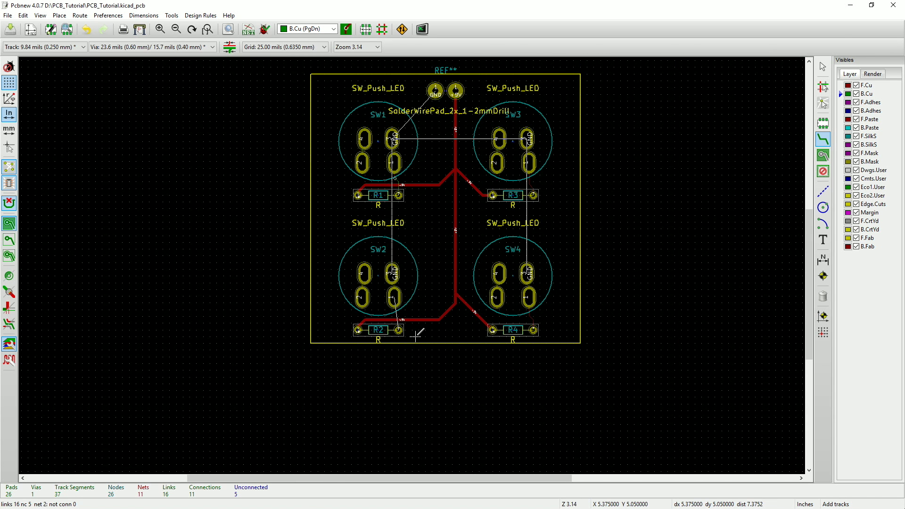
{"action": "scroll", "coordinate": [410, 262], "scroll_direction": "up", "scroll_amount": 4}
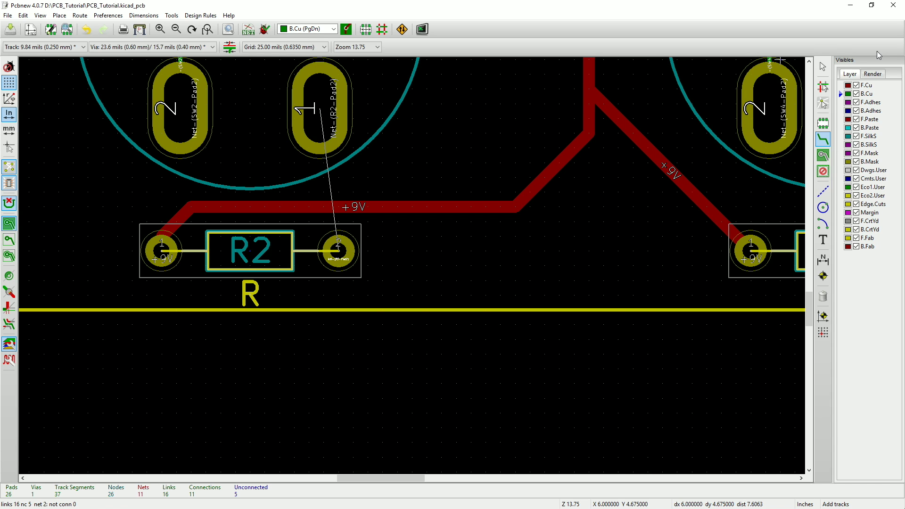
Step: Route SW2 pad 1 from F.Cu through a via to R2 pad 2 on the back copper
{"action": "left_click", "coordinate": [840, 85]}
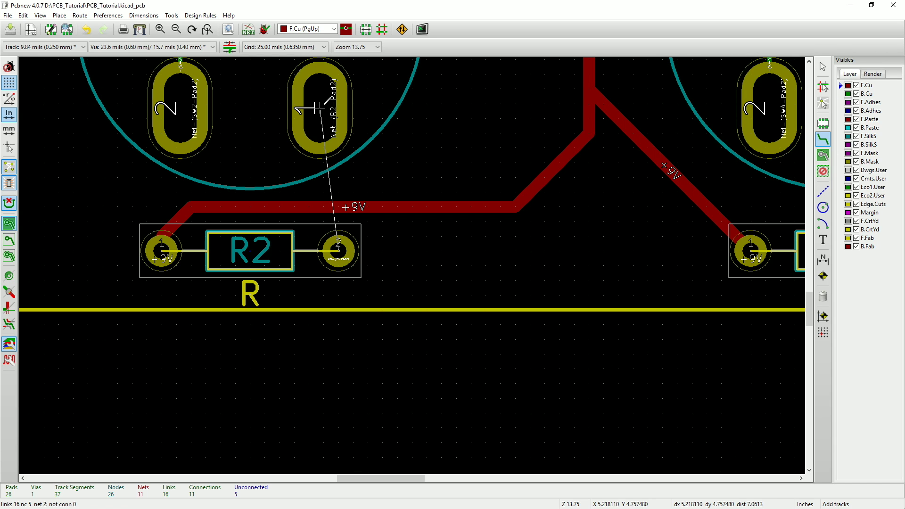
{"action": "left_click", "coordinate": [316, 108]}
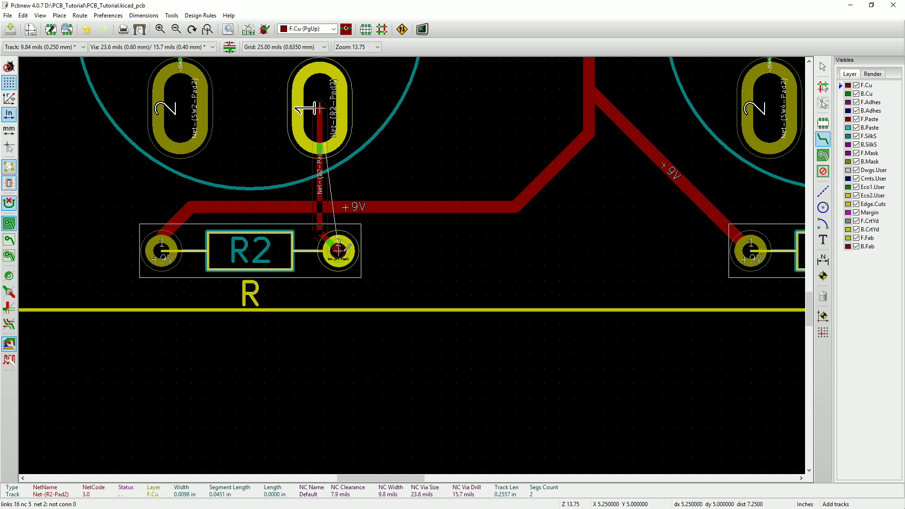
{"action": "key", "text": "Escape"}
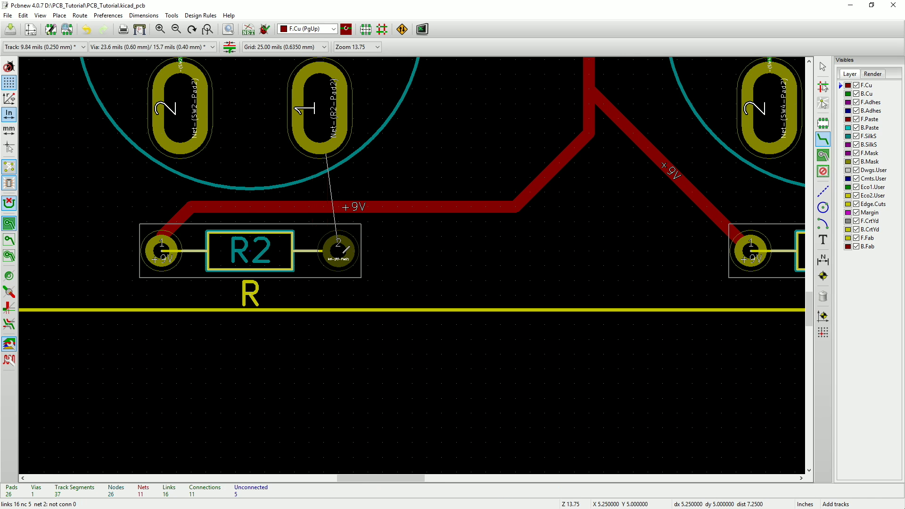
{"action": "left_click", "coordinate": [320, 108]}
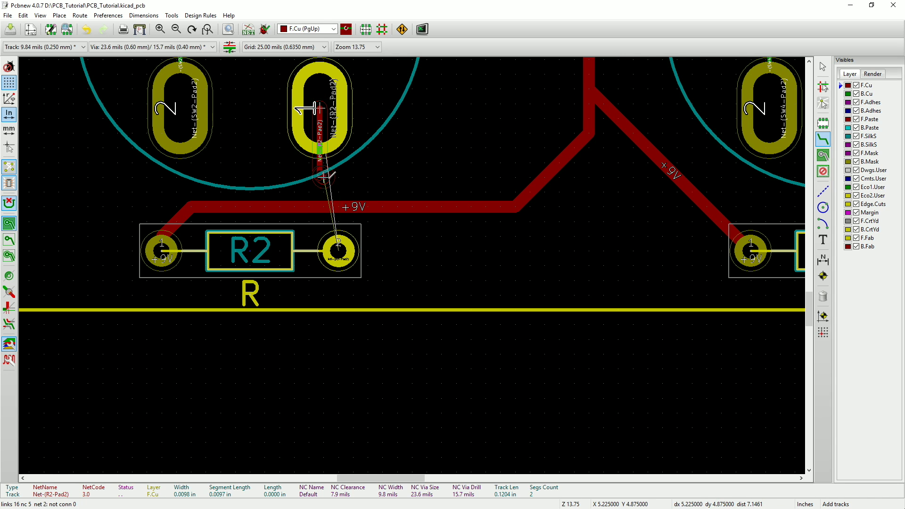
{"action": "key", "text": "v"}
{"action": "left_click", "coordinate": [338, 248]}
{"action": "scroll", "coordinate": [409, 259], "scroll_direction": "down", "scroll_amount": 5}
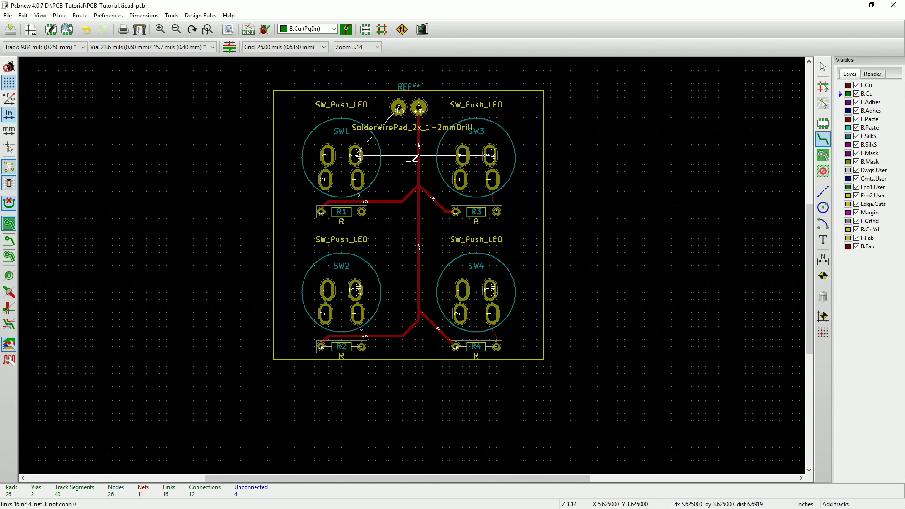
{"action": "scroll", "coordinate": [474, 168], "scroll_direction": "down", "scroll_amount": 1}
{"action": "scroll", "coordinate": [407, 297], "scroll_direction": "up", "scroll_amount": 1}
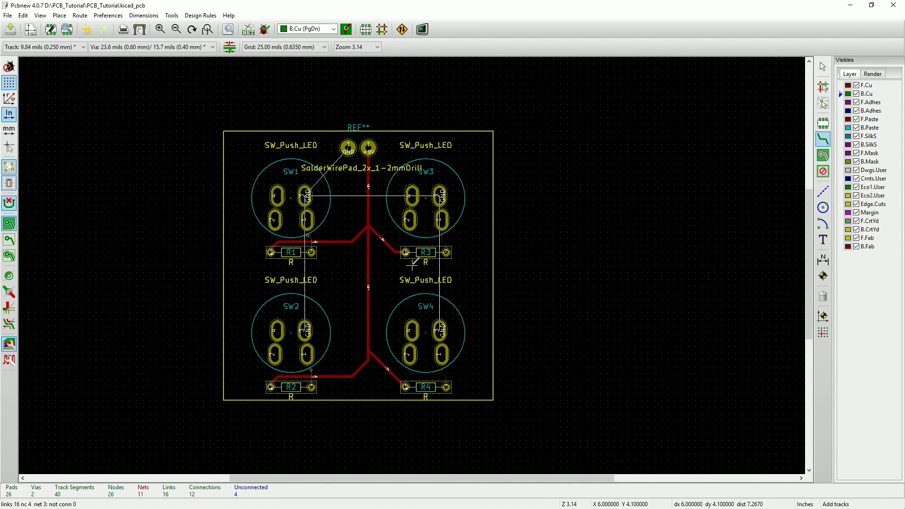
{"action": "scroll", "coordinate": [412, 265], "scroll_direction": "up", "scroll_amount": 1}
{"action": "scroll", "coordinate": [412, 265], "scroll_direction": "down", "scroll_amount": 1}
Step: Start a filled zone at the board's top-left corner, assigned to net GND on B.Cu
{"action": "left_click", "coordinate": [823, 157]}
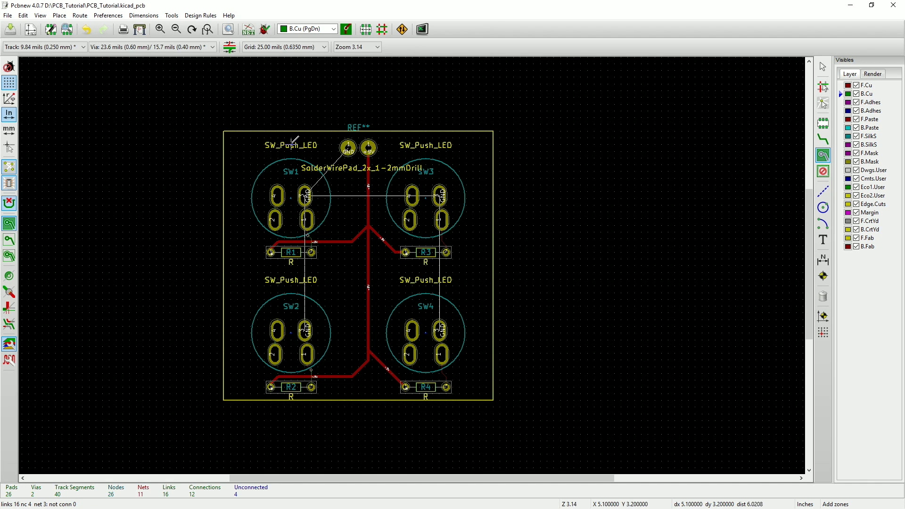
{"action": "left_click", "coordinate": [225, 129]}
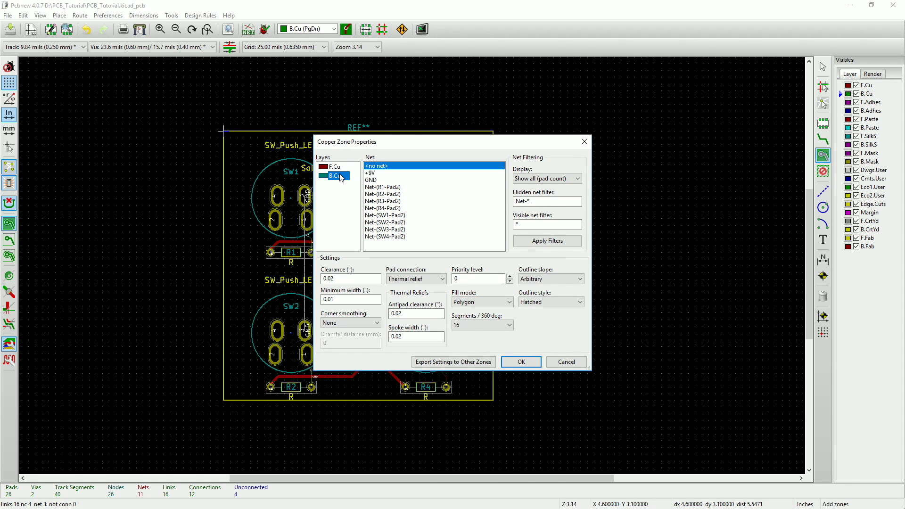
{"action": "left_click", "coordinate": [371, 181]}
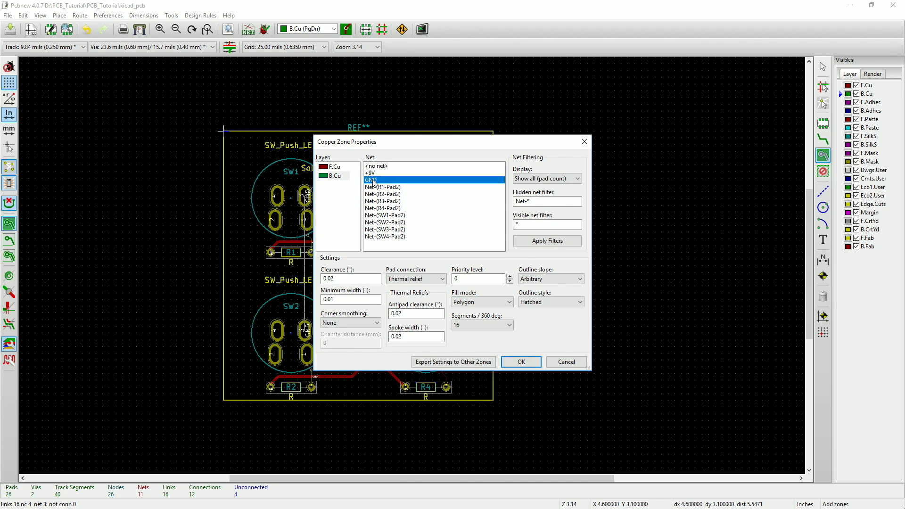
{"action": "left_click", "coordinate": [341, 177]}
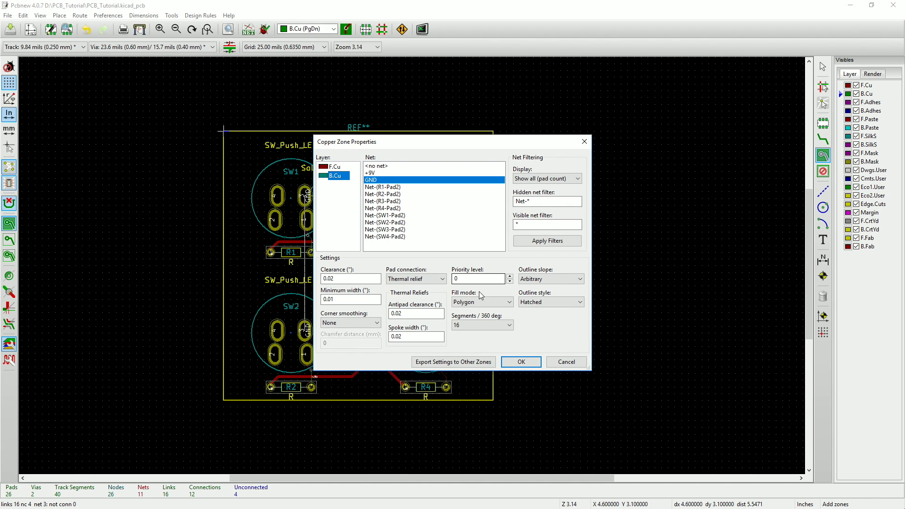
{"action": "left_click", "coordinate": [522, 362]}
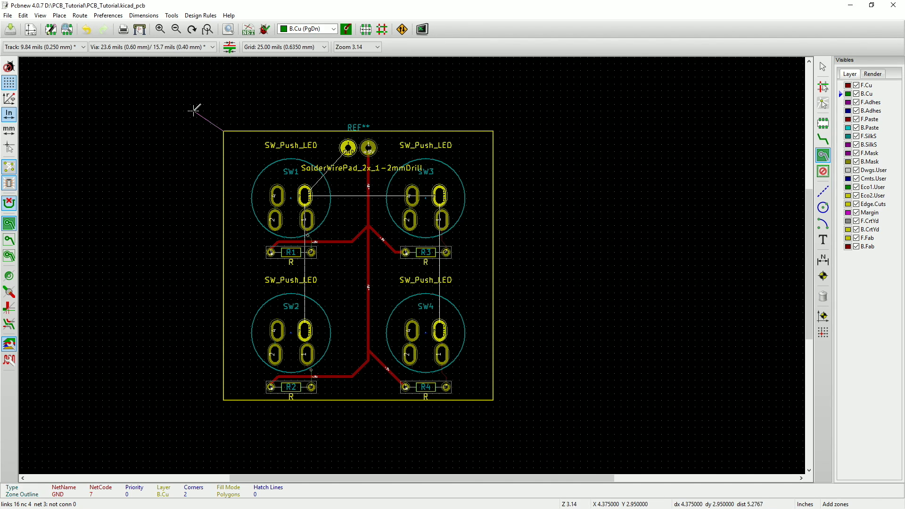
Step: Trace the zone through the top-right, bottom-right and bottom-left corners, closing at the top-left
{"action": "left_click", "coordinate": [493, 132]}
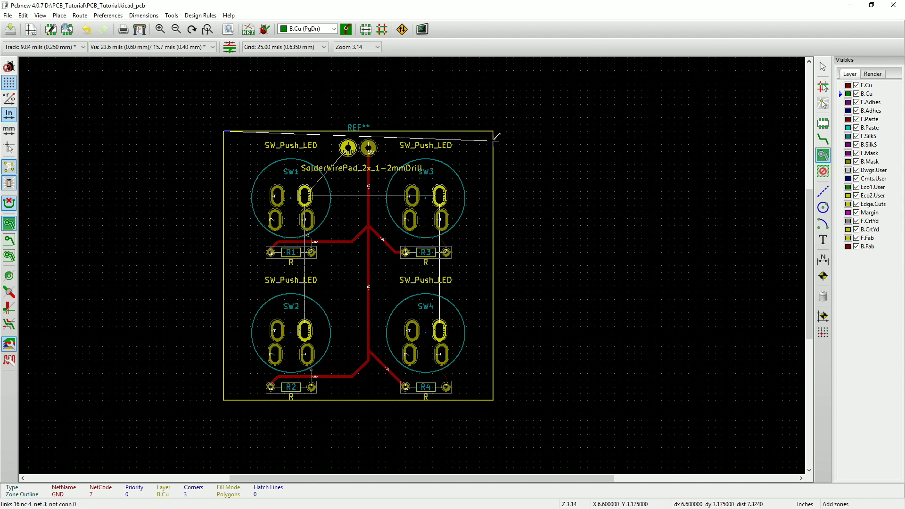
{"action": "left_click", "coordinate": [493, 400]}
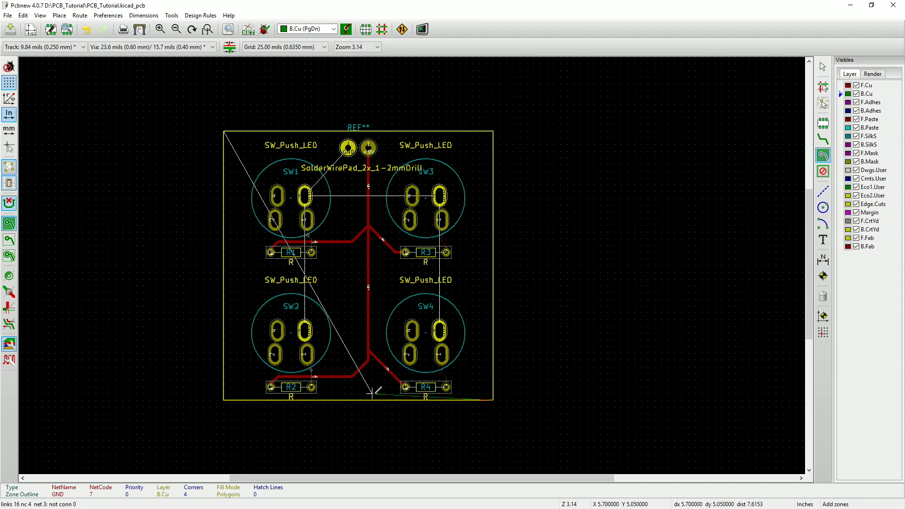
{"action": "left_click", "coordinate": [223, 399]}
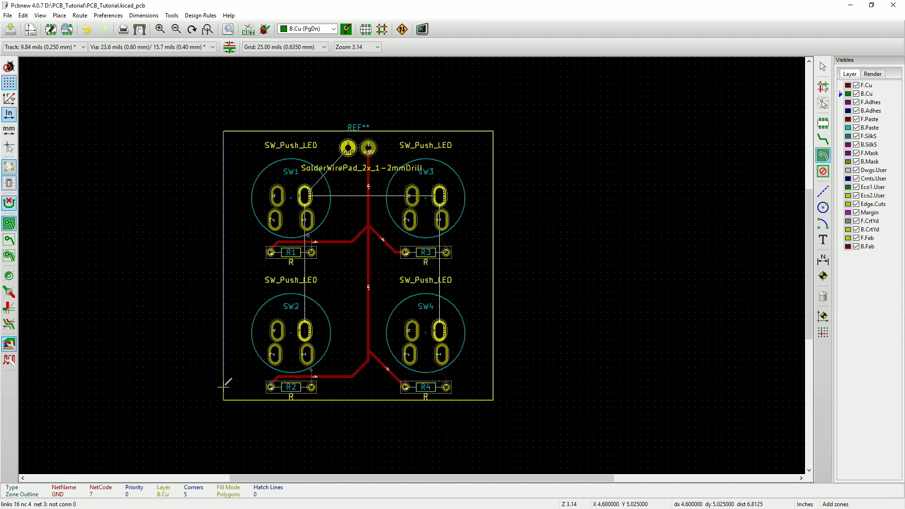
{"action": "double_click", "coordinate": [222, 132]}
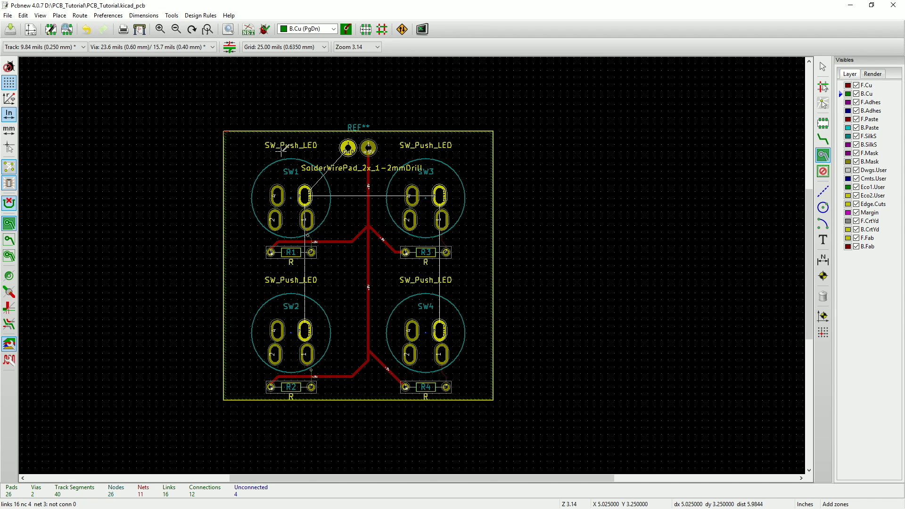
{"action": "scroll", "coordinate": [299, 176], "scroll_direction": "up", "scroll_amount": 1}
{"action": "scroll", "coordinate": [413, 264], "scroll_direction": "up", "scroll_amount": 2}
{"action": "scroll", "coordinate": [414, 262], "scroll_direction": "down", "scroll_amount": 1}
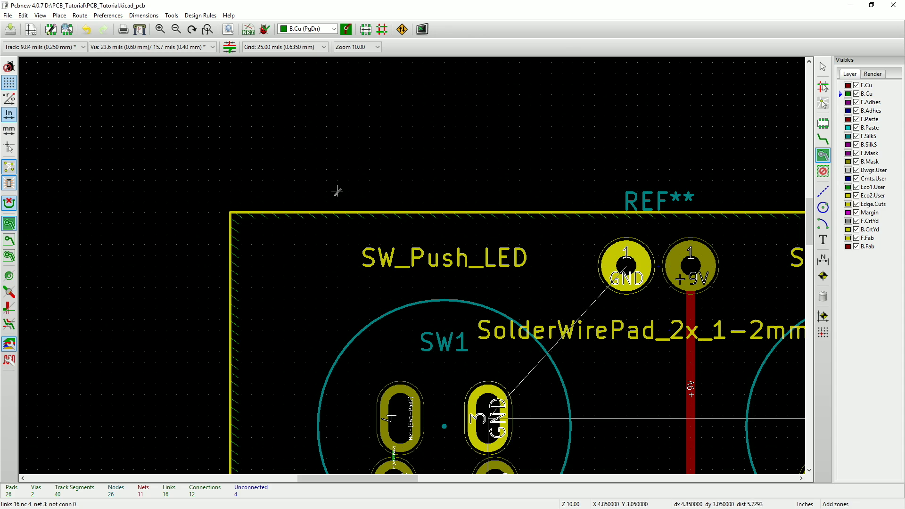
{"action": "scroll", "coordinate": [359, 214], "scroll_direction": "down", "scroll_amount": 4}
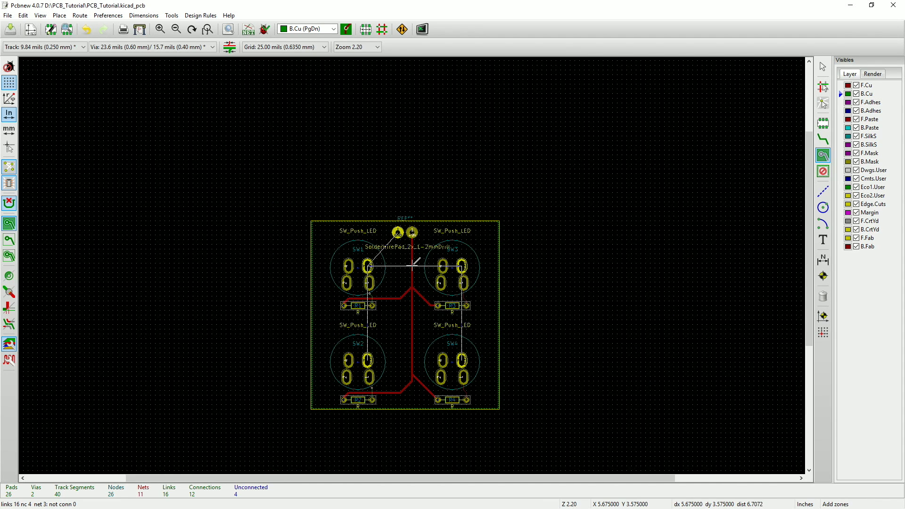
{"action": "scroll", "coordinate": [456, 314], "scroll_direction": "up", "scroll_amount": 1}
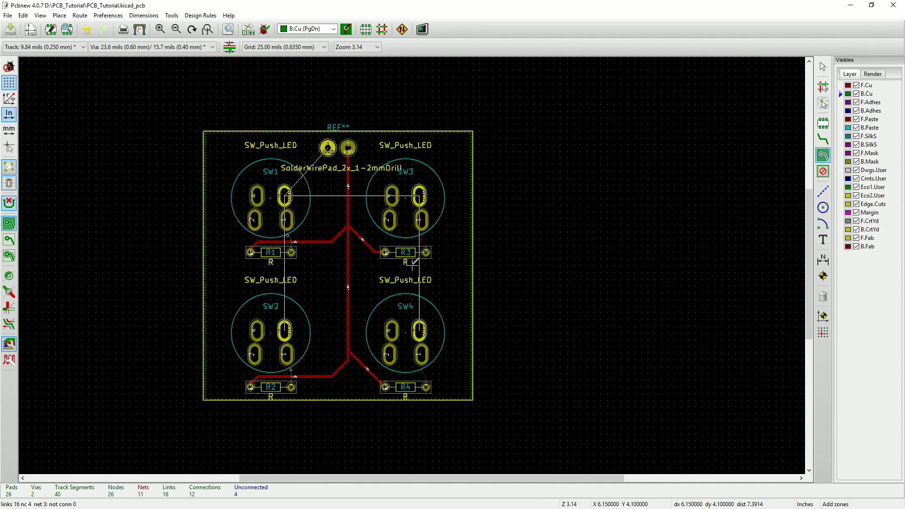
Step: Fill all copper zones so the GND pour covers the back of the board
{"action": "right_click", "coordinate": [328, 221]}
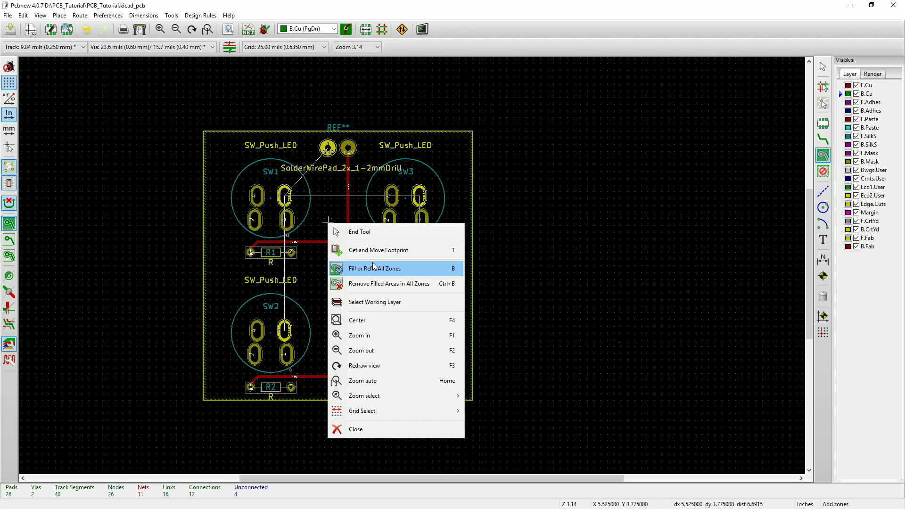
{"action": "left_click", "coordinate": [401, 267]}
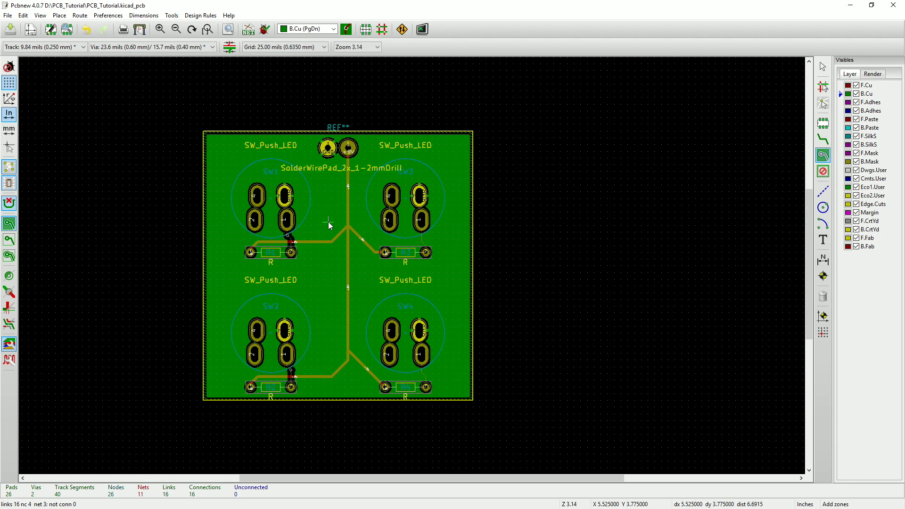
{"action": "scroll", "coordinate": [415, 260], "scroll_direction": "up", "scroll_amount": 5}
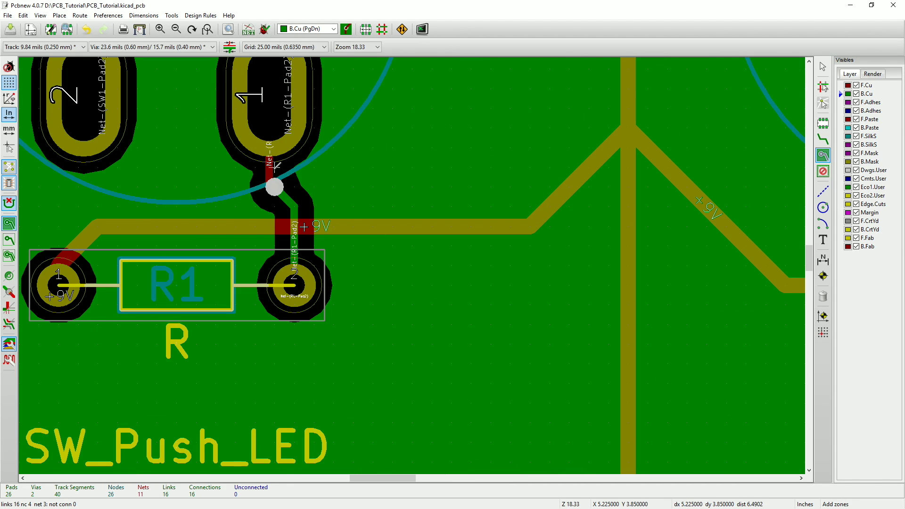
{"action": "scroll", "coordinate": [412, 263], "scroll_direction": "down", "scroll_amount": 1}
{"action": "scroll", "coordinate": [412, 263], "scroll_direction": "down", "scroll_amount": 3}
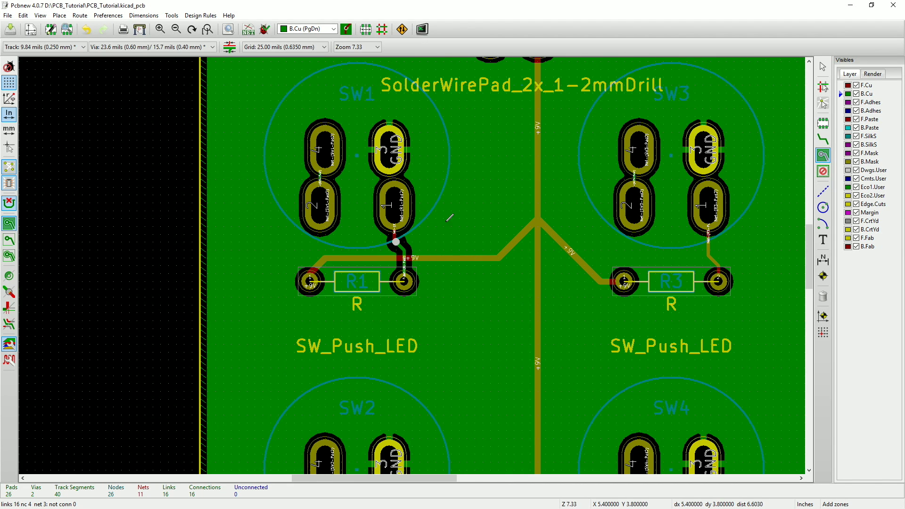
{"action": "scroll", "coordinate": [415, 264], "scroll_direction": "up", "scroll_amount": 3}
{"action": "scroll", "coordinate": [413, 278], "scroll_direction": "down", "scroll_amount": 5}
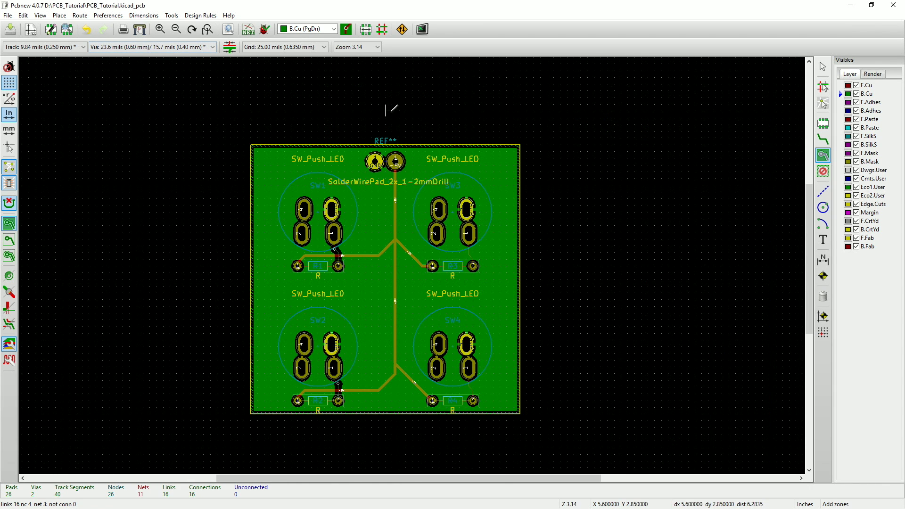
Step: Open the board in the 3D Viewer and maximize its window
{"action": "left_click", "coordinate": [45, 15]}
{"action": "left_click", "coordinate": [45, 92]}
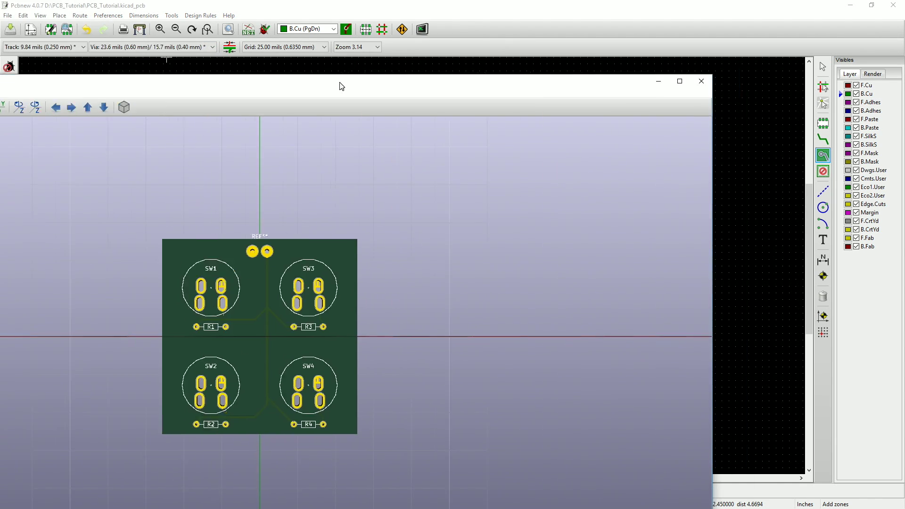
{"action": "left_click_drag", "start_coordinate": [339, 85], "coordinate": [592, 4]}
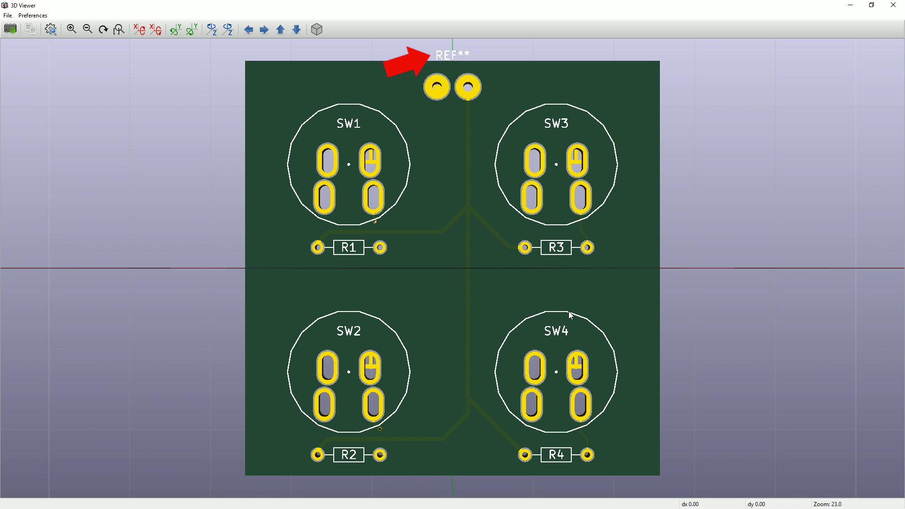
Step: Rotate the 3D view to inspect the back of the board
{"action": "left_click_drag", "start_coordinate": [577, 321], "coordinate": [297, 219]}
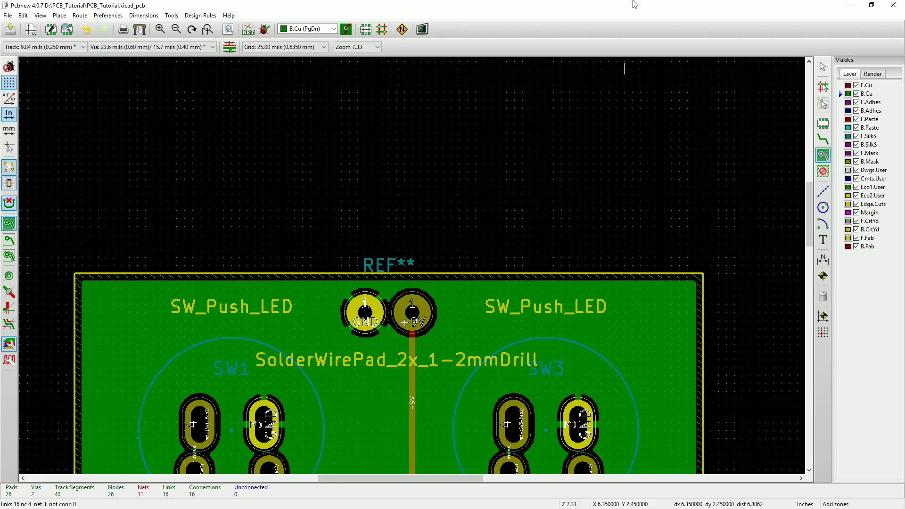
{"action": "scroll", "coordinate": [545, 186], "scroll_direction": "down", "scroll_amount": 2}
{"action": "scroll", "coordinate": [406, 292], "scroll_direction": "up", "scroll_amount": 1}
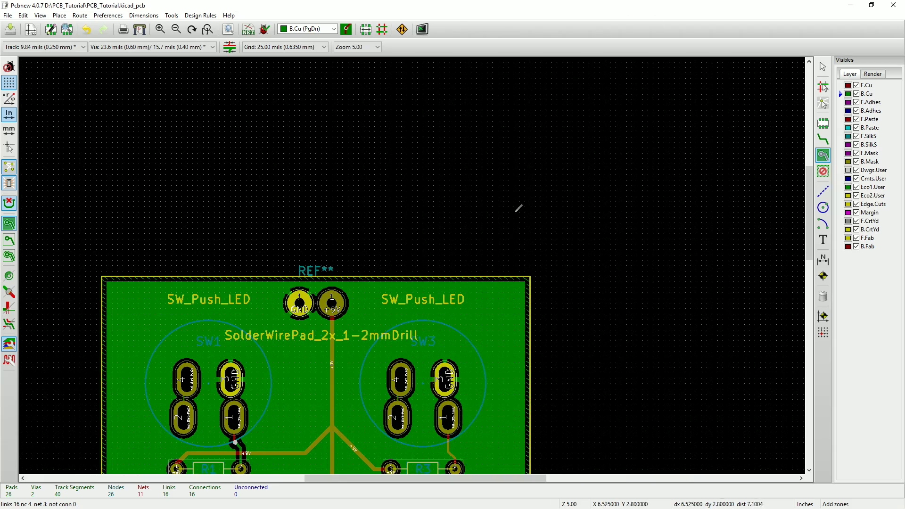
Step: Make the solder pad's REF** text invisible, then reopen the 3D Viewer
{"action": "left_click", "coordinate": [822, 66]}
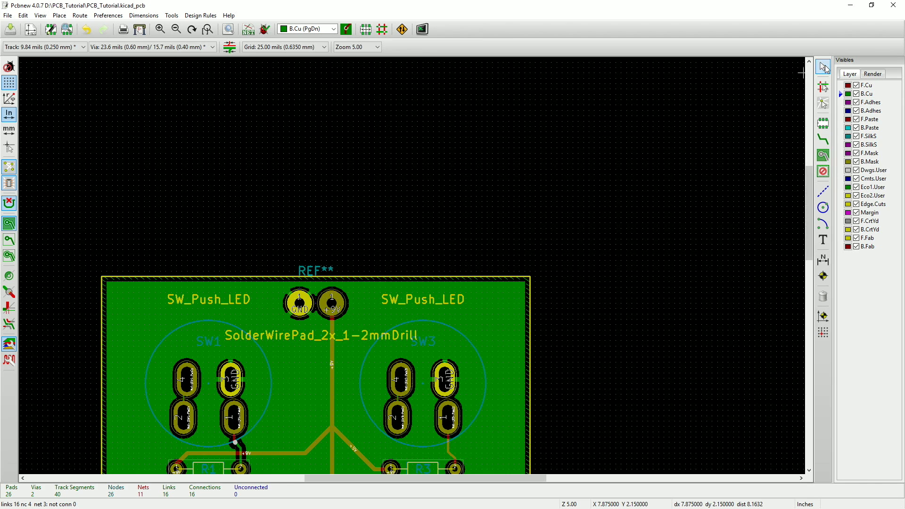
{"action": "right_click", "coordinate": [308, 273]}
{"action": "mouse_move", "coordinate": [350, 280]}
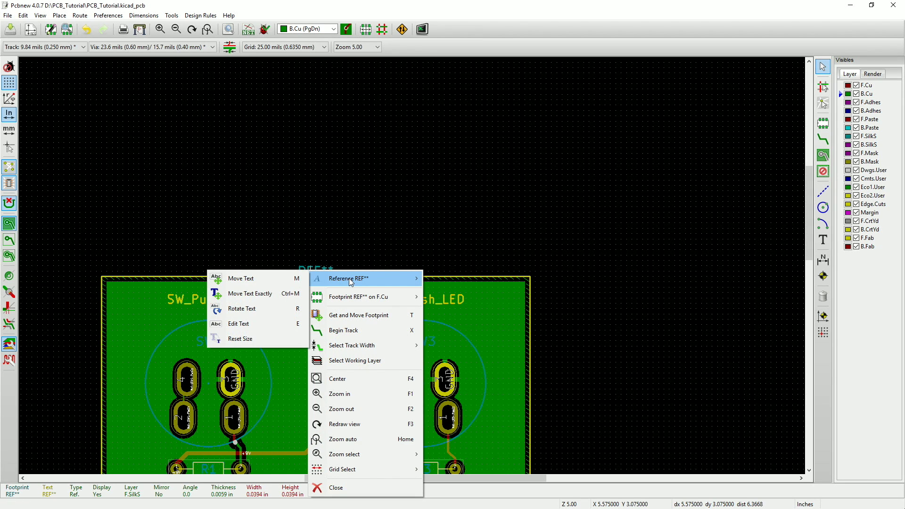
{"action": "left_click", "coordinate": [252, 323]}
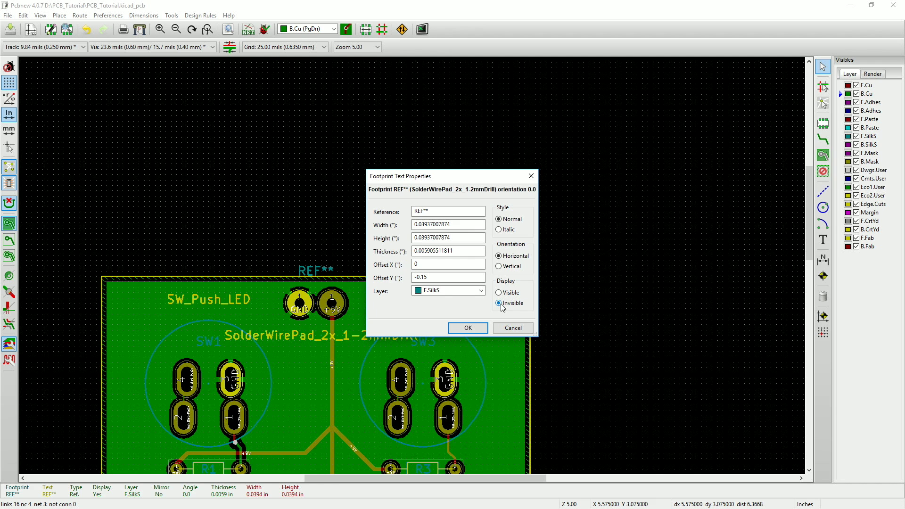
{"action": "left_click", "coordinate": [472, 327]}
{"action": "scroll", "coordinate": [311, 275], "scroll_direction": "down", "scroll_amount": 2}
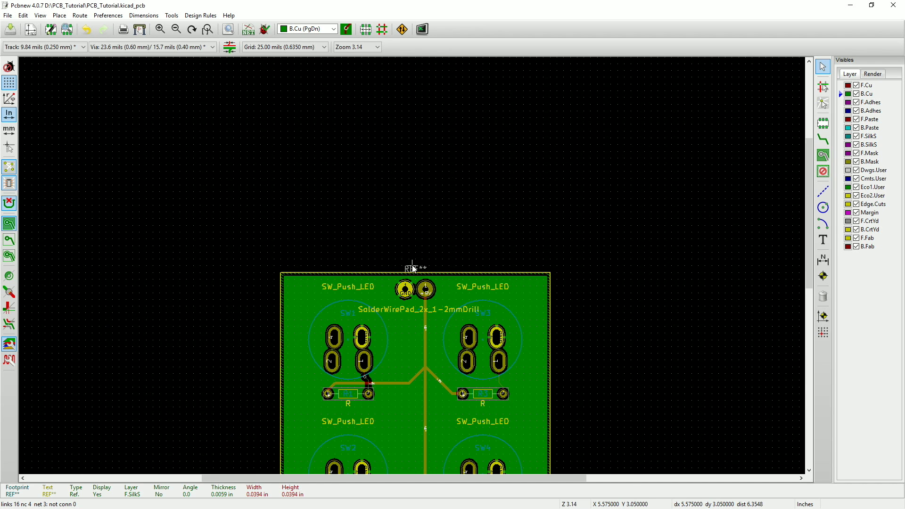
{"action": "scroll", "coordinate": [412, 268], "scroll_direction": "up", "scroll_amount": 4}
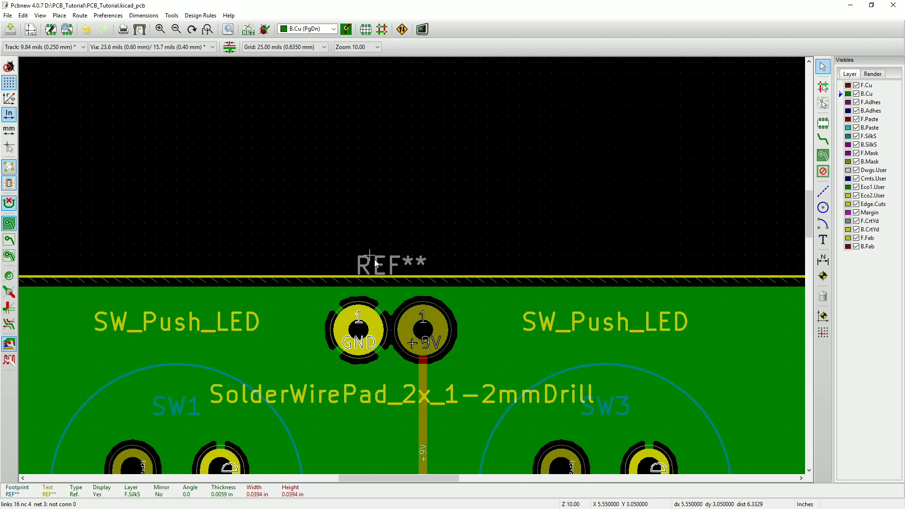
{"action": "key", "text": "m"}
{"action": "scroll", "coordinate": [445, 341], "scroll_direction": "down", "scroll_amount": 1}
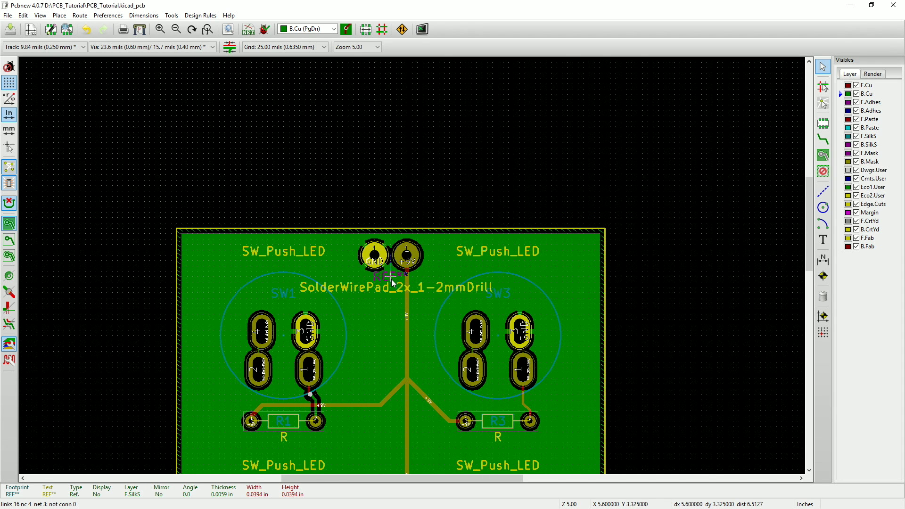
{"action": "scroll", "coordinate": [396, 280], "scroll_direction": "up", "scroll_amount": 1}
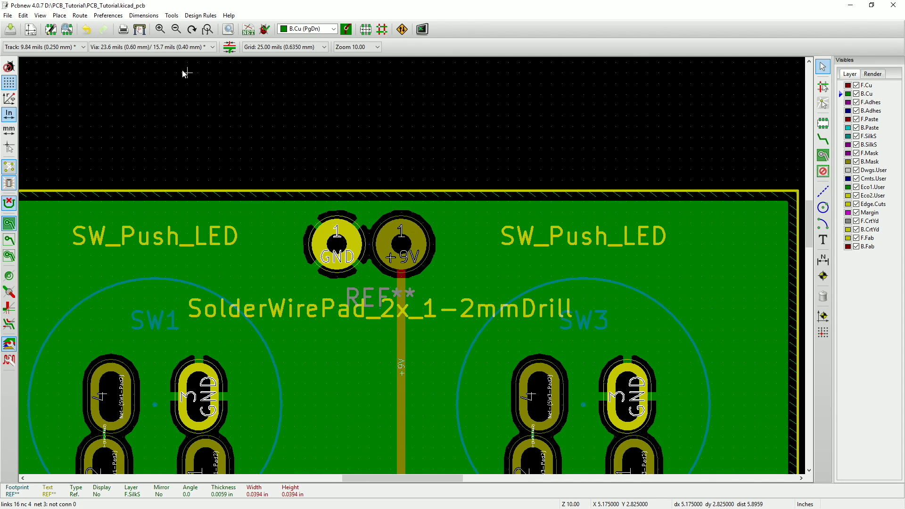
{"action": "left_click", "coordinate": [41, 15]}
{"action": "left_click", "coordinate": [43, 89]}
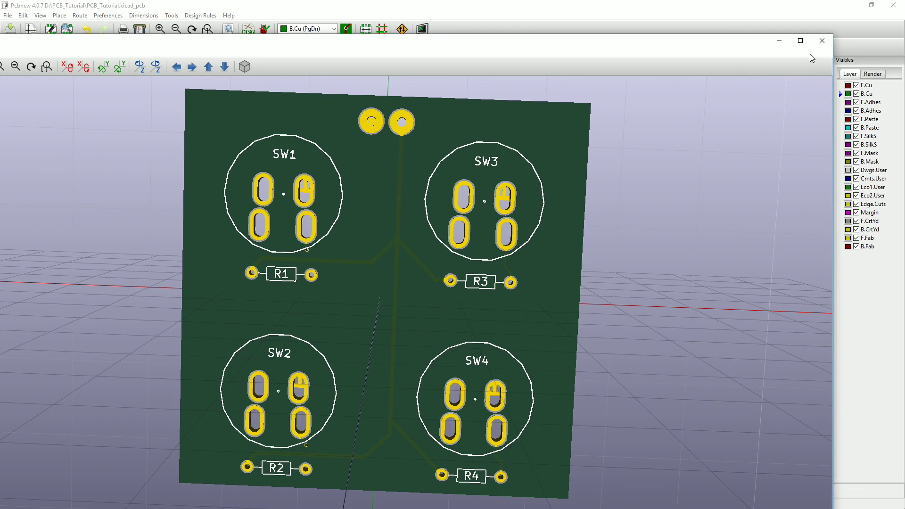
Step: Close the 3D preview and place a '+9V' F.SilkS text label right of the +9V pad
{"action": "left_click", "coordinate": [822, 41]}
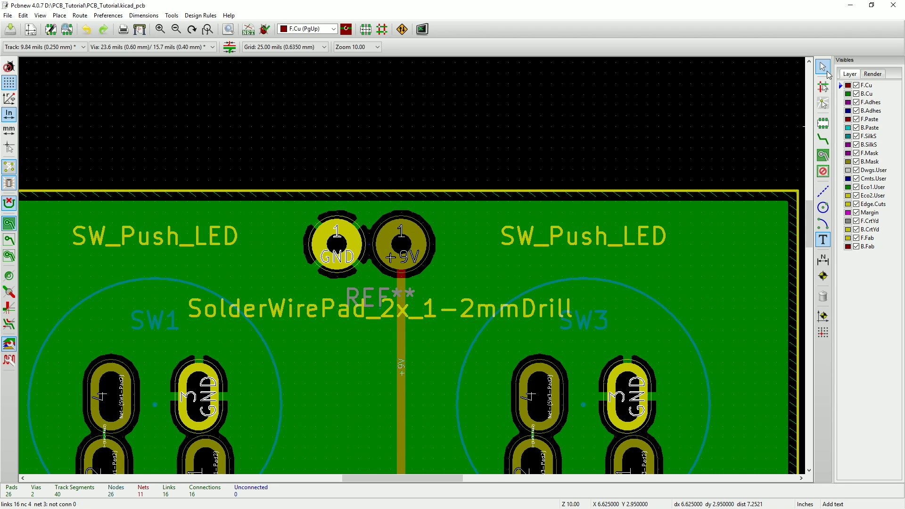
{"action": "left_click", "coordinate": [822, 67]}
{"action": "left_click", "coordinate": [867, 137]}
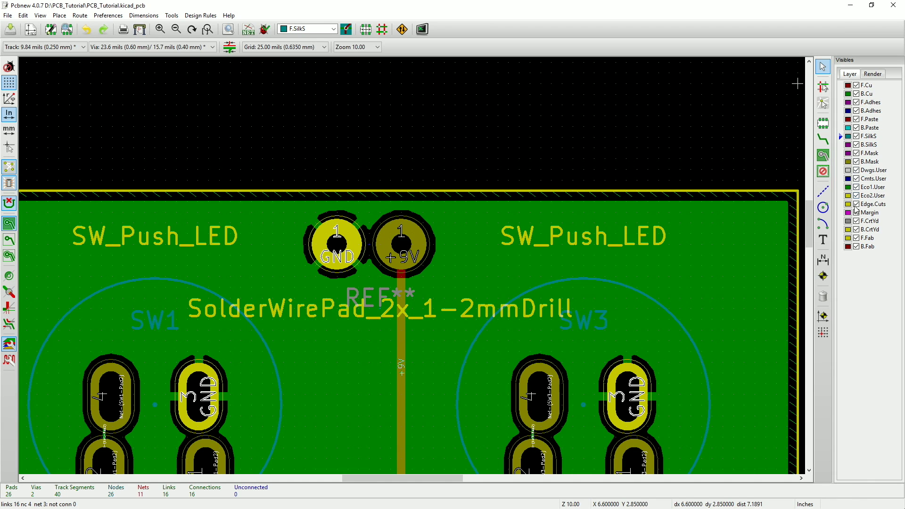
{"action": "left_click", "coordinate": [825, 240]}
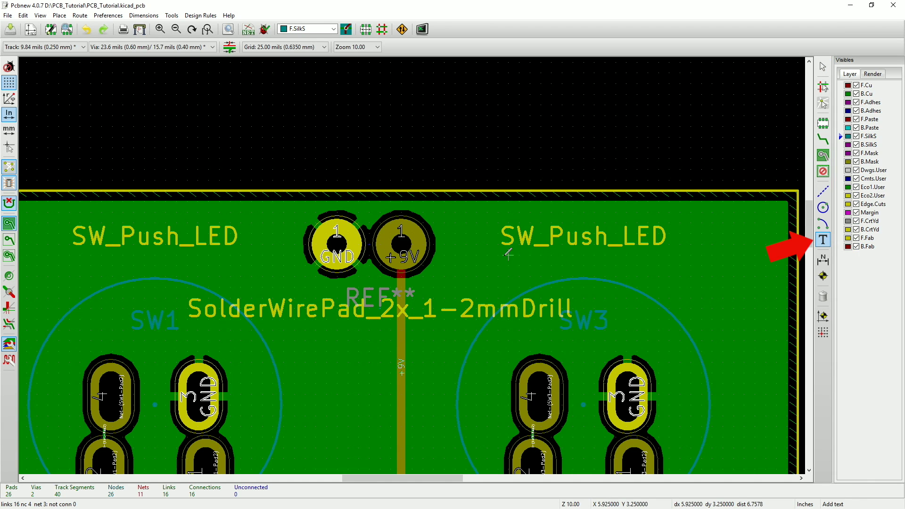
{"action": "left_click", "coordinate": [478, 233]}
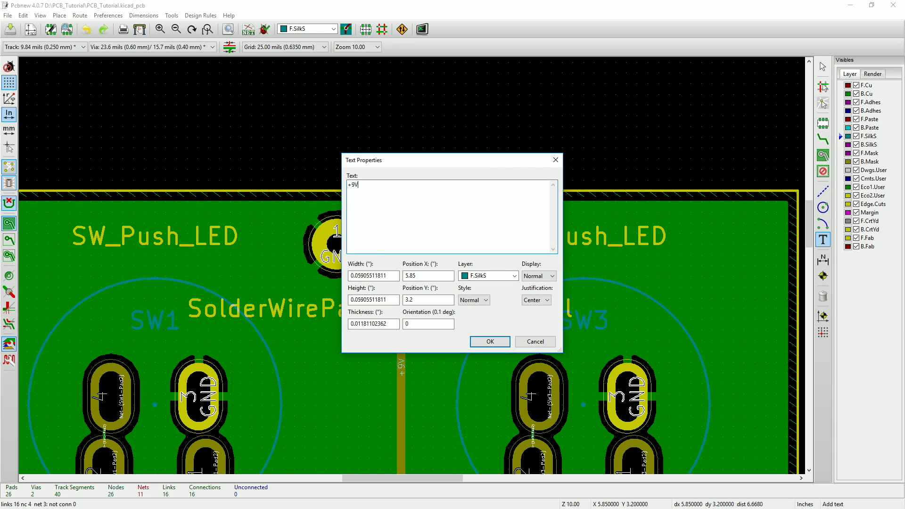
{"action": "type", "text": "+9V"}
{"action": "left_click", "coordinate": [490, 341]}
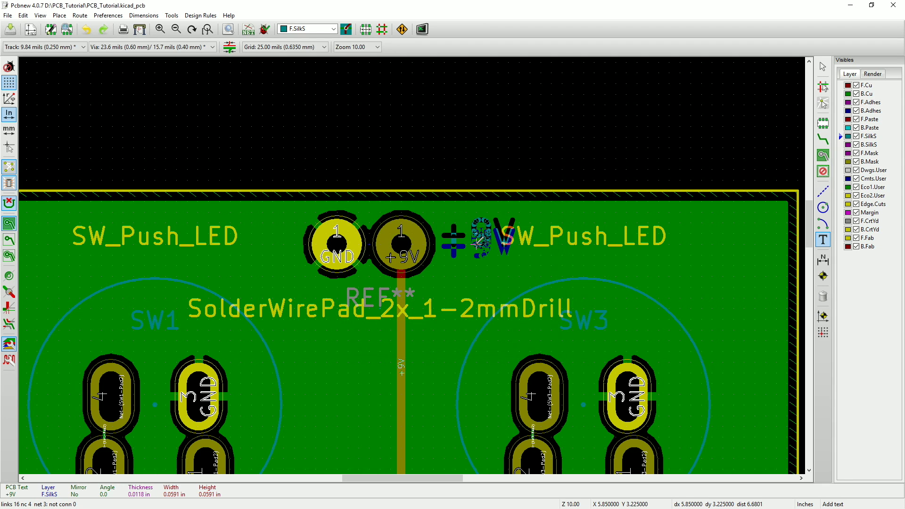
{"action": "left_click", "coordinate": [478, 243]}
{"action": "scroll", "coordinate": [478, 242], "scroll_direction": "up", "scroll_amount": 1}
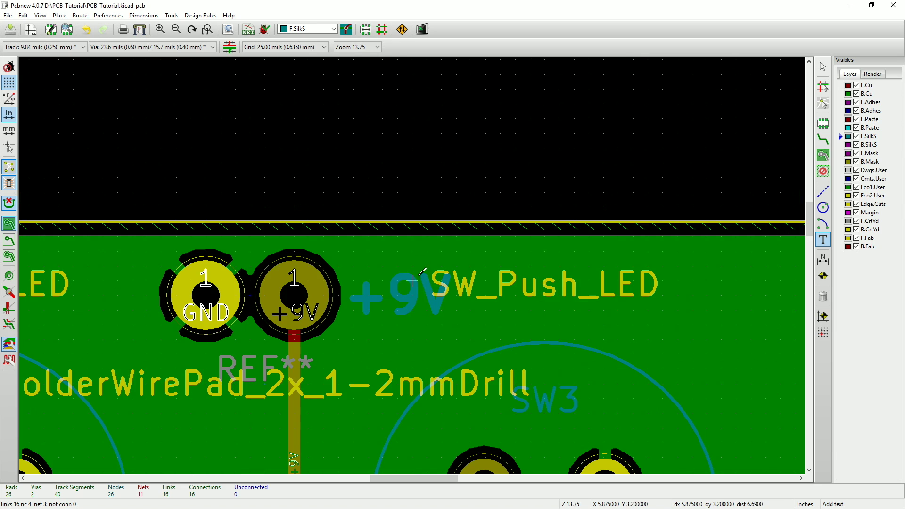
{"action": "scroll", "coordinate": [403, 265], "scroll_direction": "down", "scroll_amount": 1}
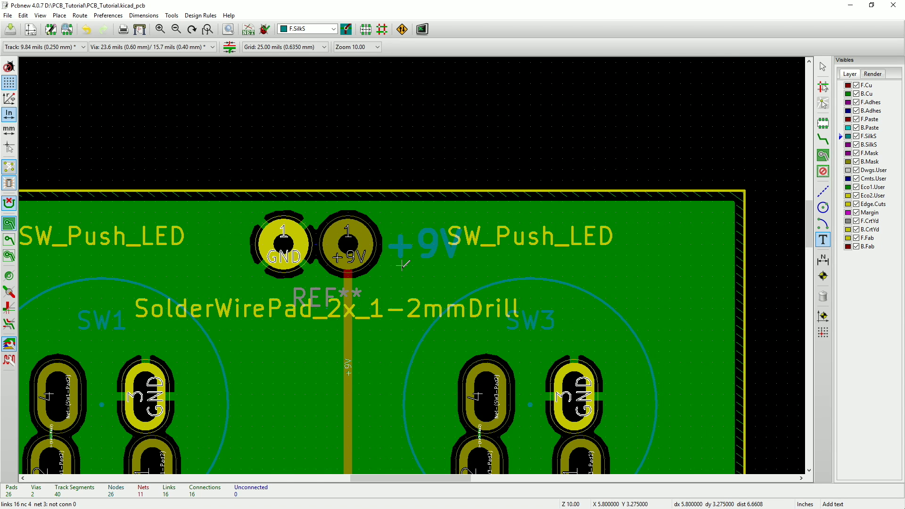
Step: Place a 'GND' silkscreen label left of the GND pad and fit the board in view
{"action": "left_click", "coordinate": [209, 244]}
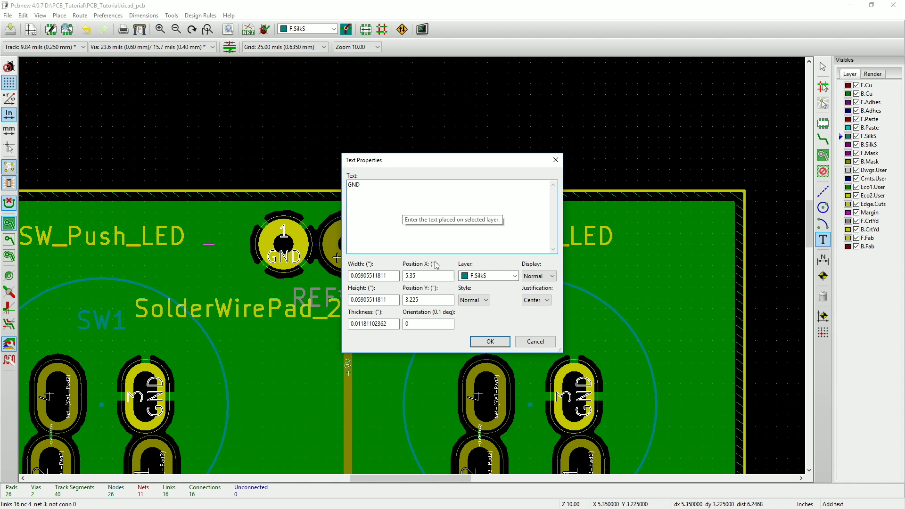
{"action": "left_click", "coordinate": [491, 341]}
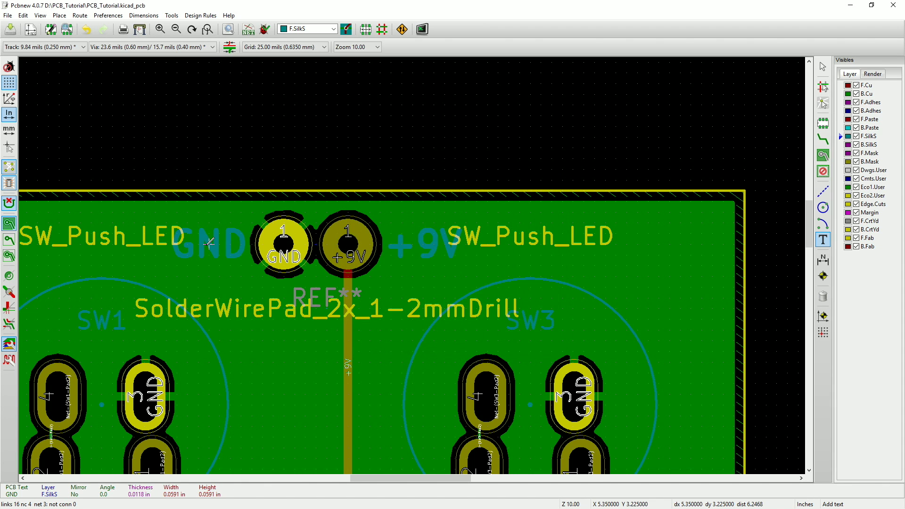
{"action": "key", "text": "Home"}
{"action": "left_click", "coordinate": [40, 15]}
Step: Open the board in a maximized 3D Viewer and orbit and zoom around the top side
{"action": "left_click", "coordinate": [39, 93]}
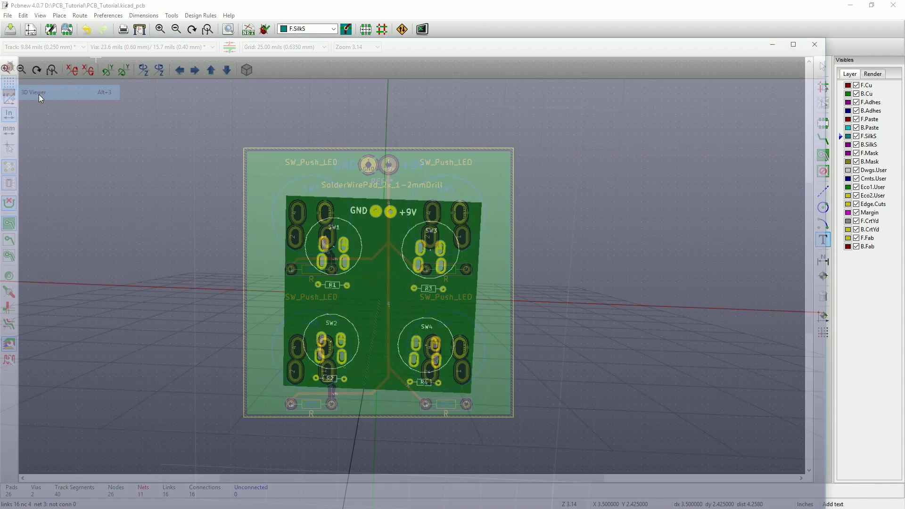
{"action": "left_click_drag", "start_coordinate": [324, 51], "coordinate": [471, 3]}
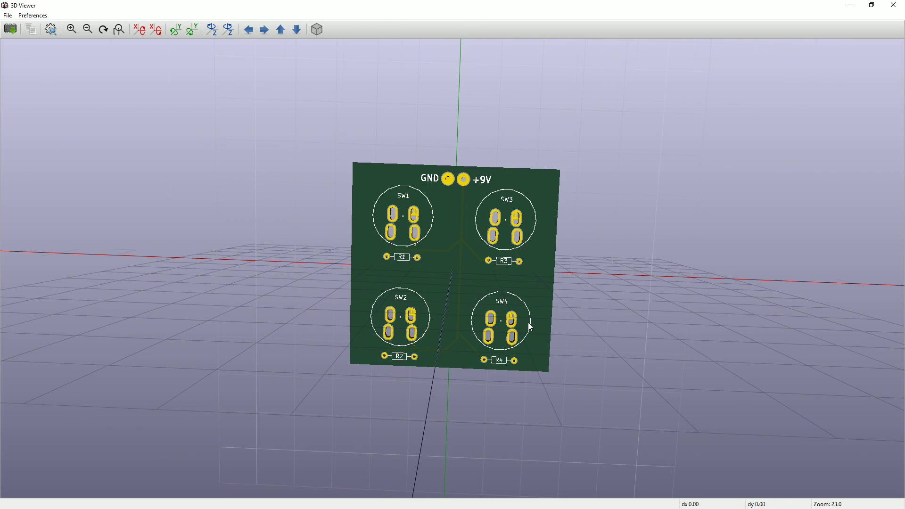
{"action": "scroll", "coordinate": [525, 325], "scroll_direction": "up", "scroll_amount": 4}
{"action": "left_click_drag", "start_coordinate": [493, 180], "coordinate": [472, 193]}
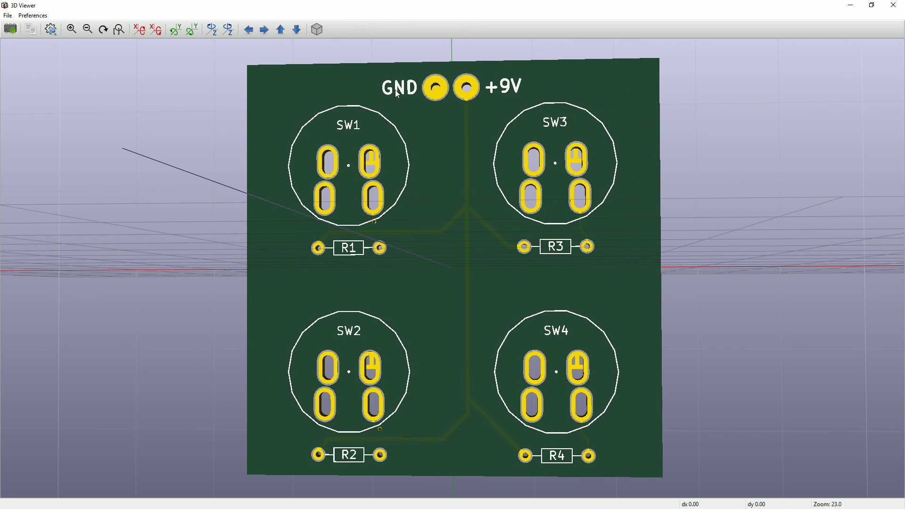
{"action": "left_click_drag", "start_coordinate": [507, 92], "coordinate": [356, 249]}
{"action": "scroll", "coordinate": [356, 249], "scroll_direction": "up", "scroll_amount": 4}
{"action": "scroll", "coordinate": [396, 332], "scroll_direction": "down", "scroll_amount": 4}
Step: Rotate the board to its underside and pan and zoom across the pads
{"action": "left_click_drag", "start_coordinate": [396, 332], "coordinate": [352, 396]}
{"action": "scroll", "coordinate": [353, 396], "scroll_direction": "up", "scroll_amount": 3}
{"action": "scroll", "coordinate": [672, 185], "scroll_direction": "up", "scroll_amount": 2}
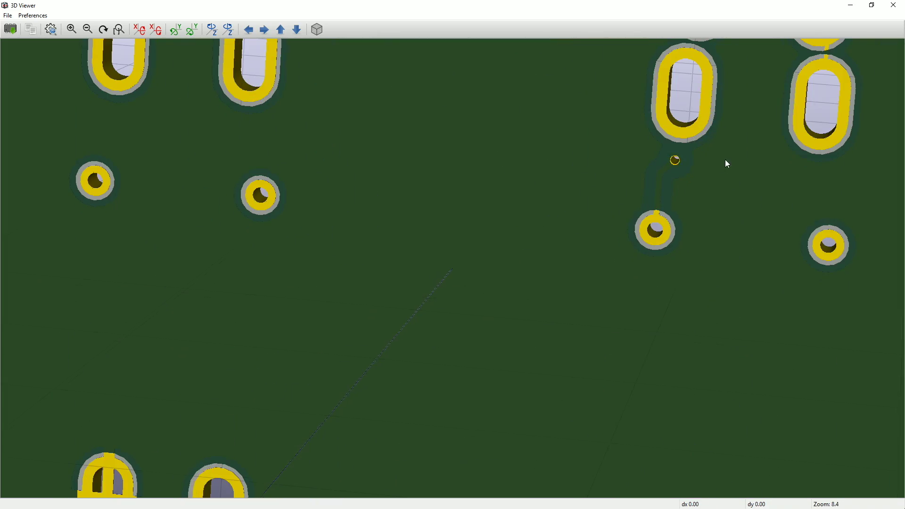
{"action": "middle_click_drag", "start_coordinate": [725, 162], "coordinate": [427, 254]}
{"action": "scroll", "coordinate": [413, 306], "scroll_direction": "up", "scroll_amount": 1}
{"action": "scroll", "coordinate": [413, 306], "scroll_direction": "down", "scroll_amount": 5}
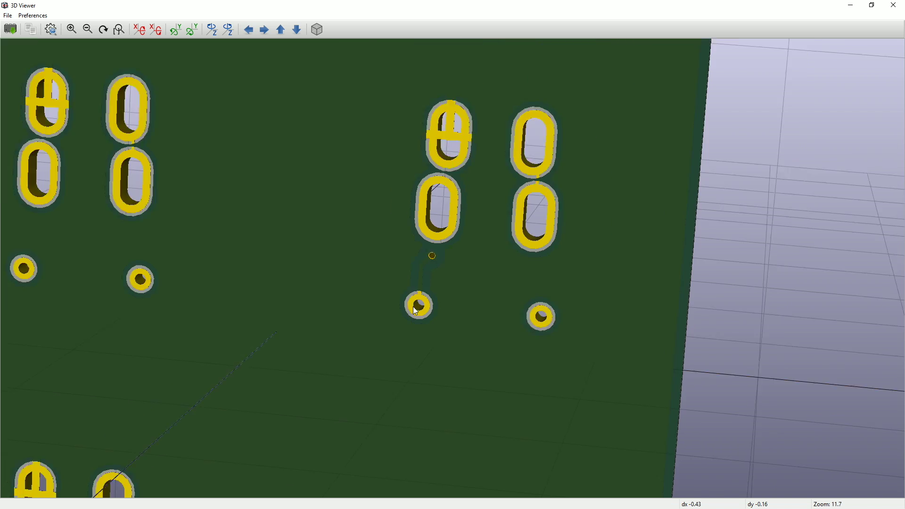
Step: Turn off Realistic Mode, inspect the copper from top and angled views, then return to Pcbnew
{"action": "left_click", "coordinate": [33, 15]}
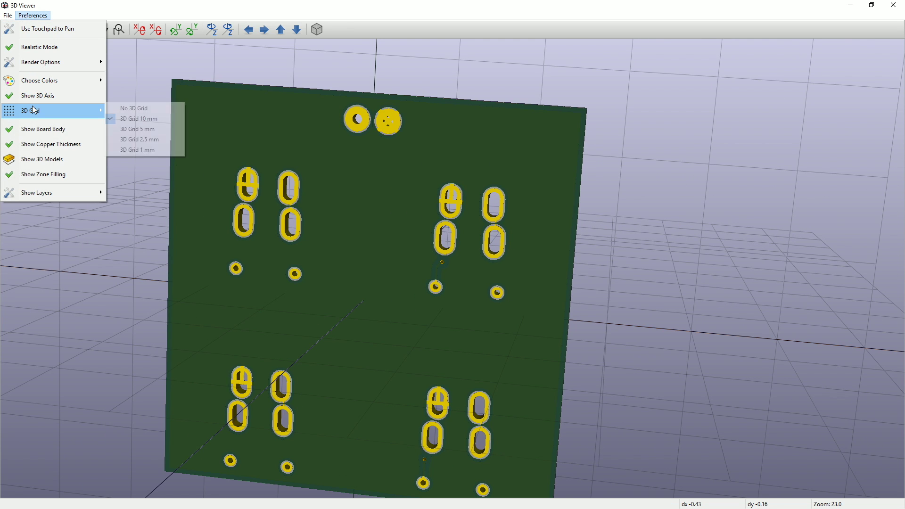
{"action": "left_click", "coordinate": [11, 48]}
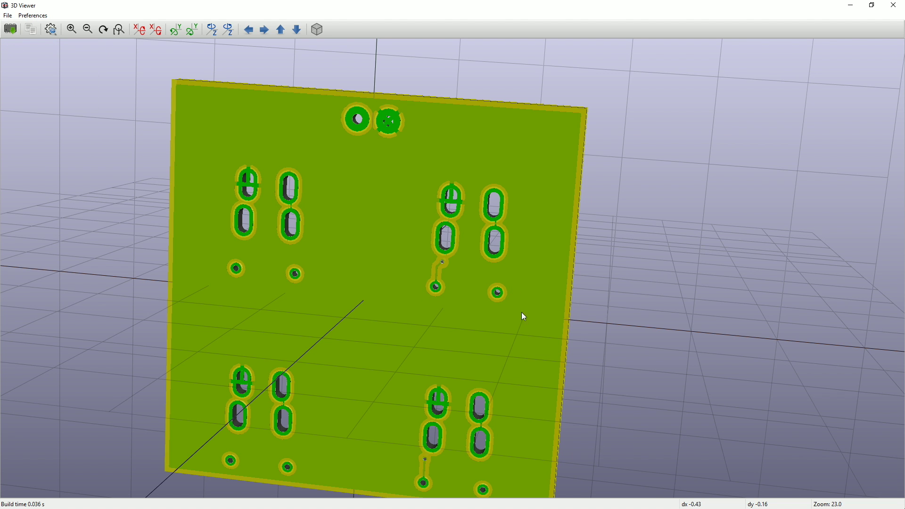
{"action": "key", "text": "z"}
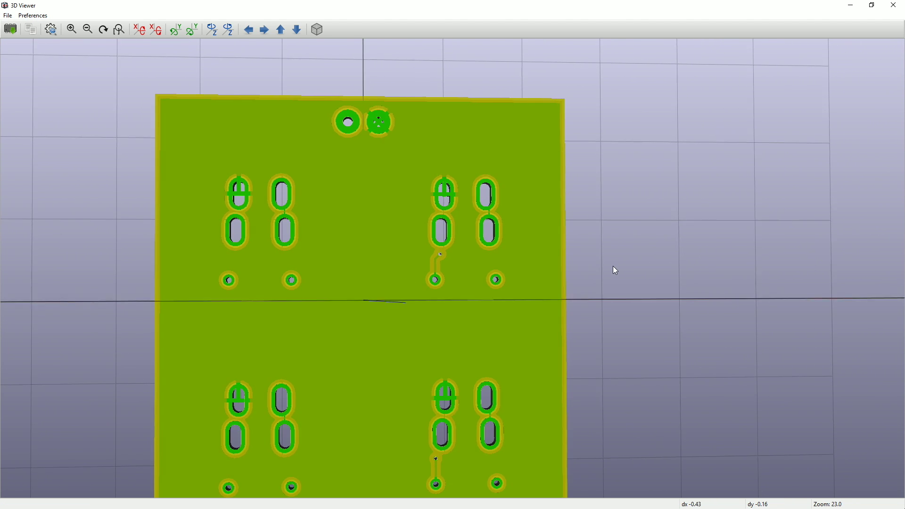
{"action": "left_click_drag", "start_coordinate": [613, 266], "coordinate": [598, 274]}
{"action": "scroll", "coordinate": [541, 281], "scroll_direction": "up", "scroll_amount": 5}
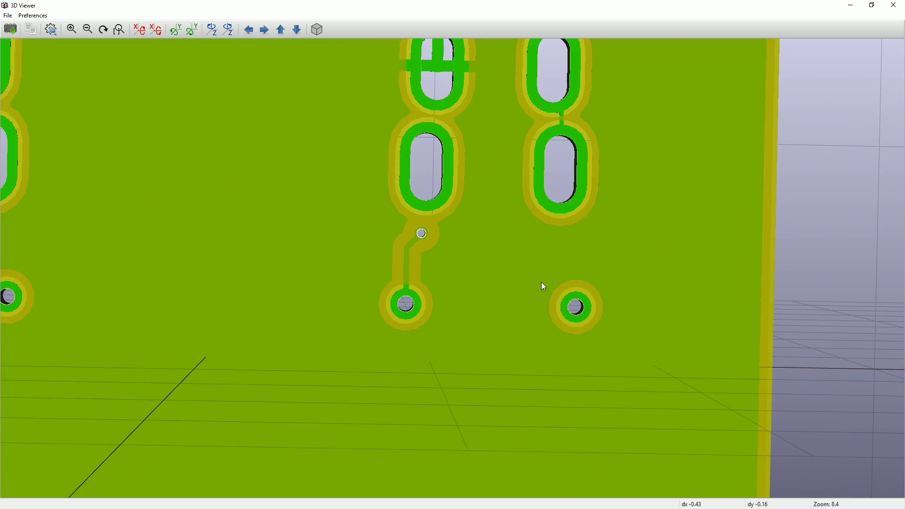
{"action": "scroll", "coordinate": [409, 286], "scroll_direction": "down", "scroll_amount": 5}
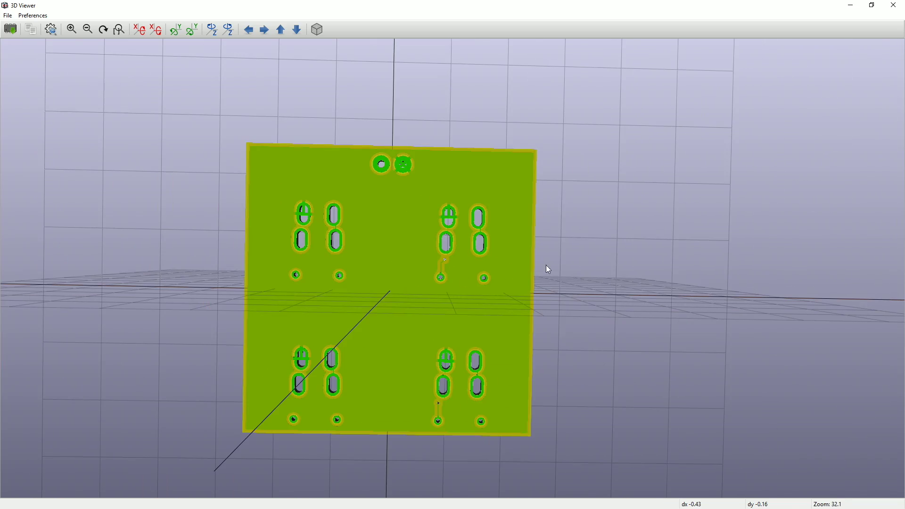
{"action": "left_click_drag", "start_coordinate": [545, 268], "coordinate": [519, 289]}
{"action": "scroll", "coordinate": [519, 289], "scroll_direction": "up", "scroll_amount": 3}
{"action": "scroll", "coordinate": [205, 218], "scroll_direction": "up", "scroll_amount": 3}
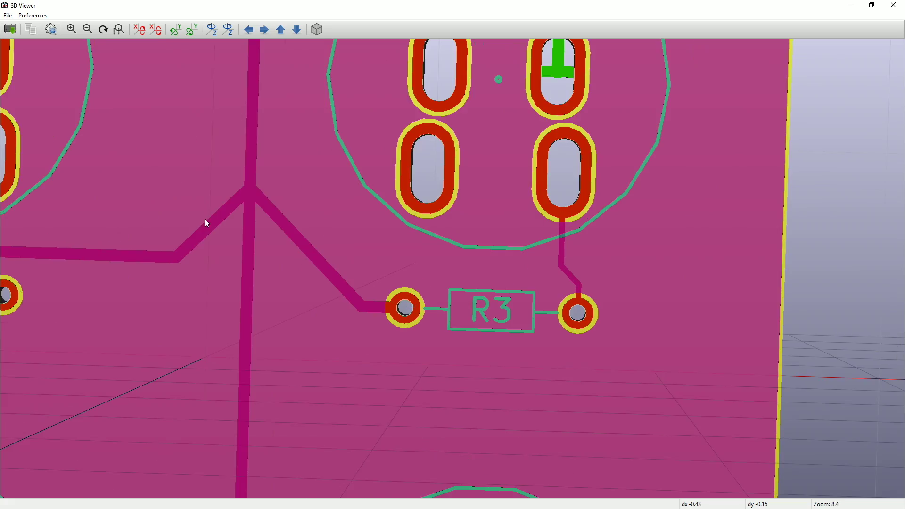
{"action": "scroll", "coordinate": [136, 220], "scroll_direction": "down", "scroll_amount": 1}
{"action": "scroll", "coordinate": [202, 226], "scroll_direction": "down", "scroll_amount": 2}
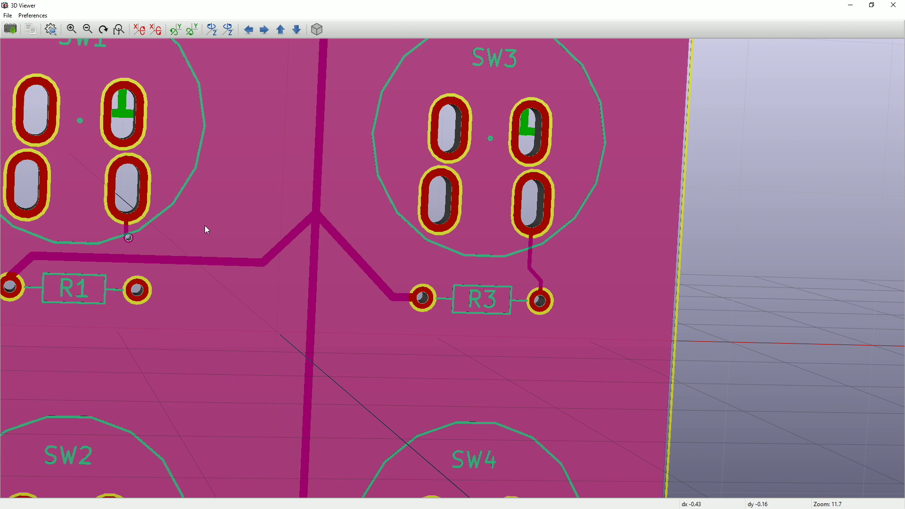
{"action": "key", "text": "alt+Tab"}
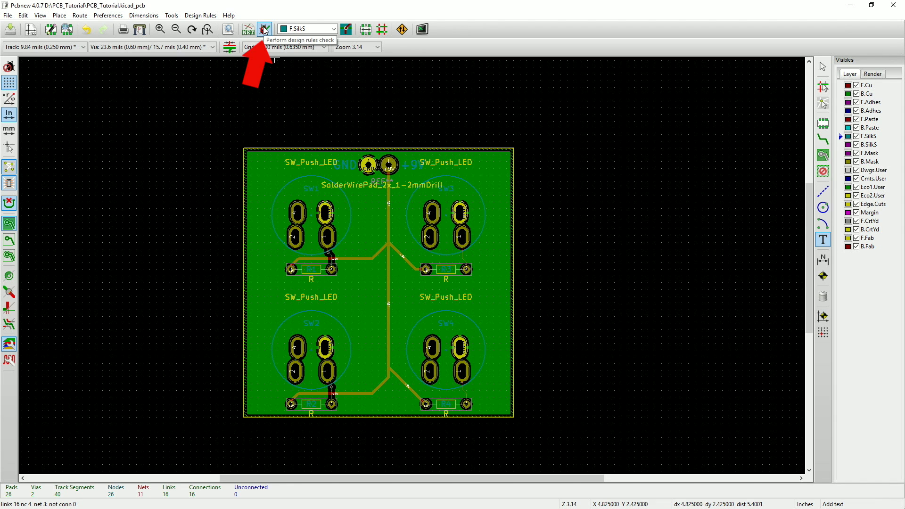
Step: Run DRC and confirm the Problems and Unconnected lists are both empty
{"action": "left_click", "coordinate": [265, 30]}
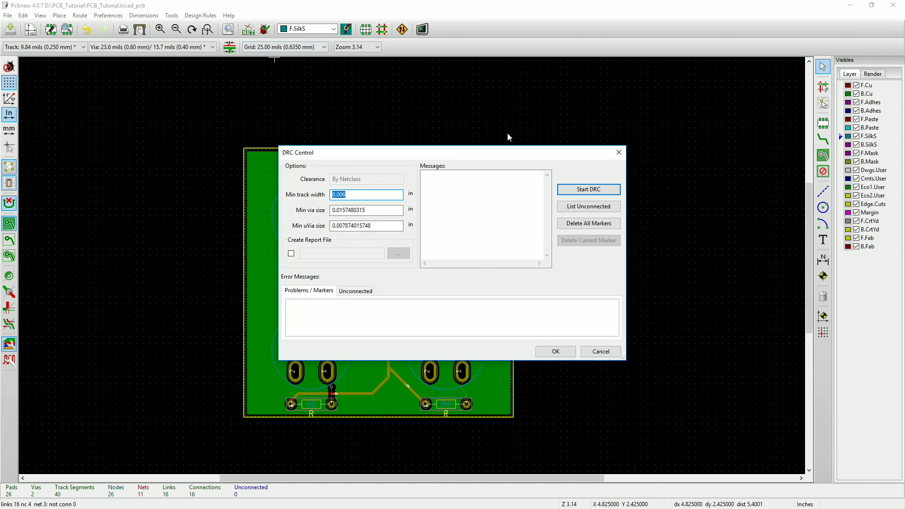
{"action": "left_click", "coordinate": [586, 188]}
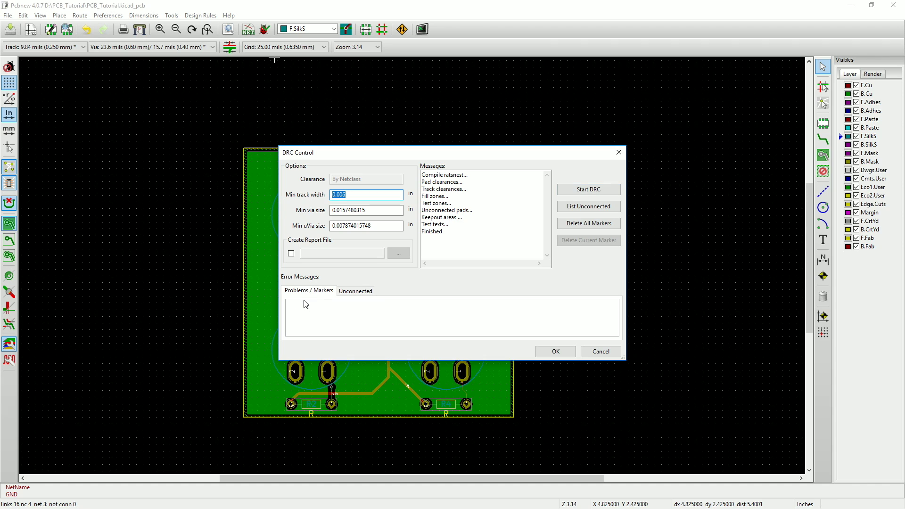
{"action": "left_click", "coordinate": [362, 293]}
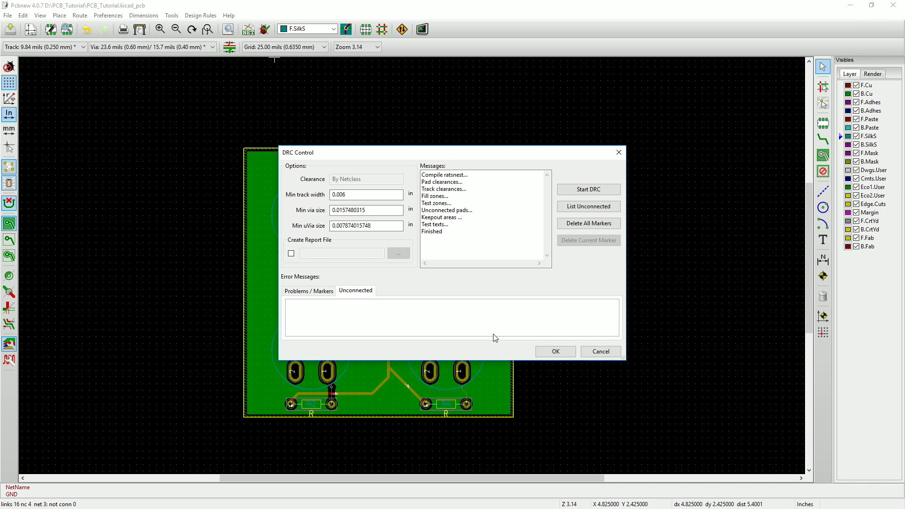
{"action": "left_click", "coordinate": [556, 352]}
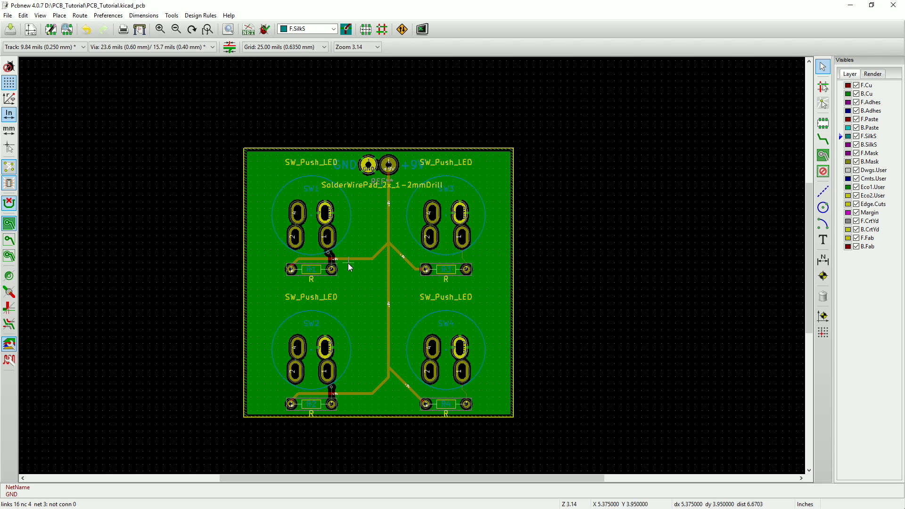
Step: Save the board as PCB_Tutorial.kicad_pcb
{"action": "left_click", "coordinate": [10, 29]}
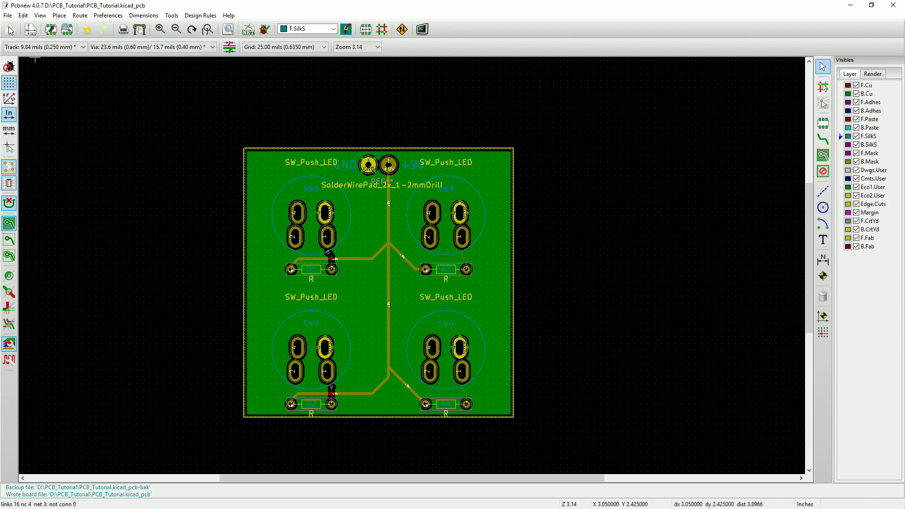